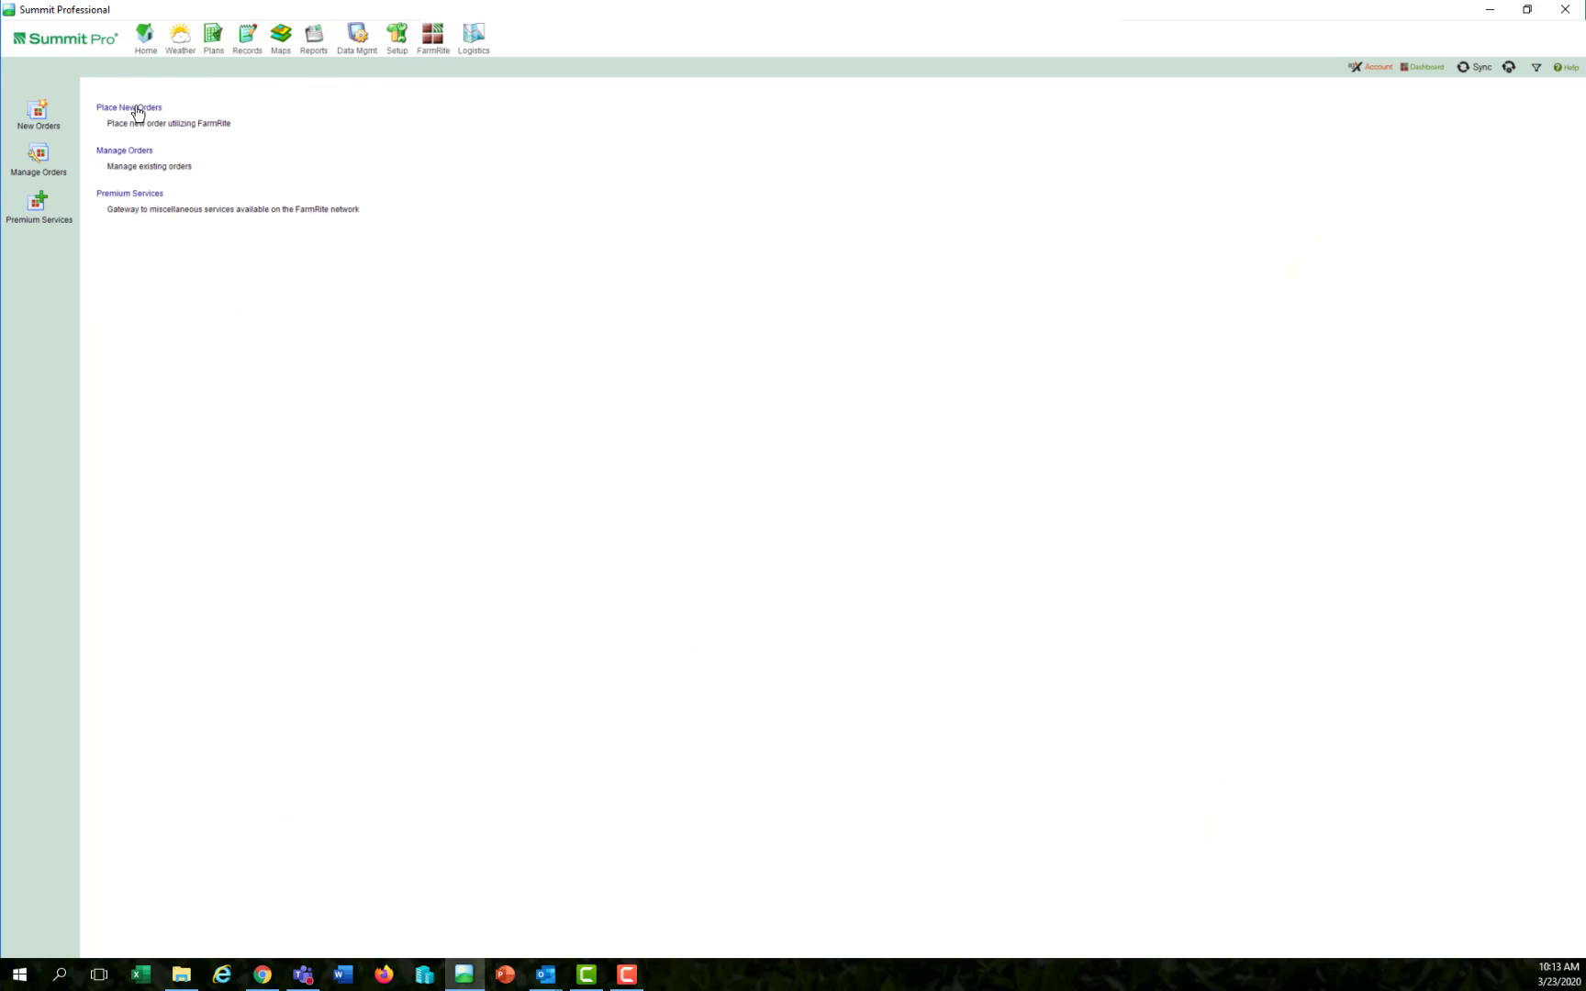
# Step: Start a new FarmRite order and check which crop seasons are selected in the crop season picklist, accepting it as is
pyautogui.click(136, 114)
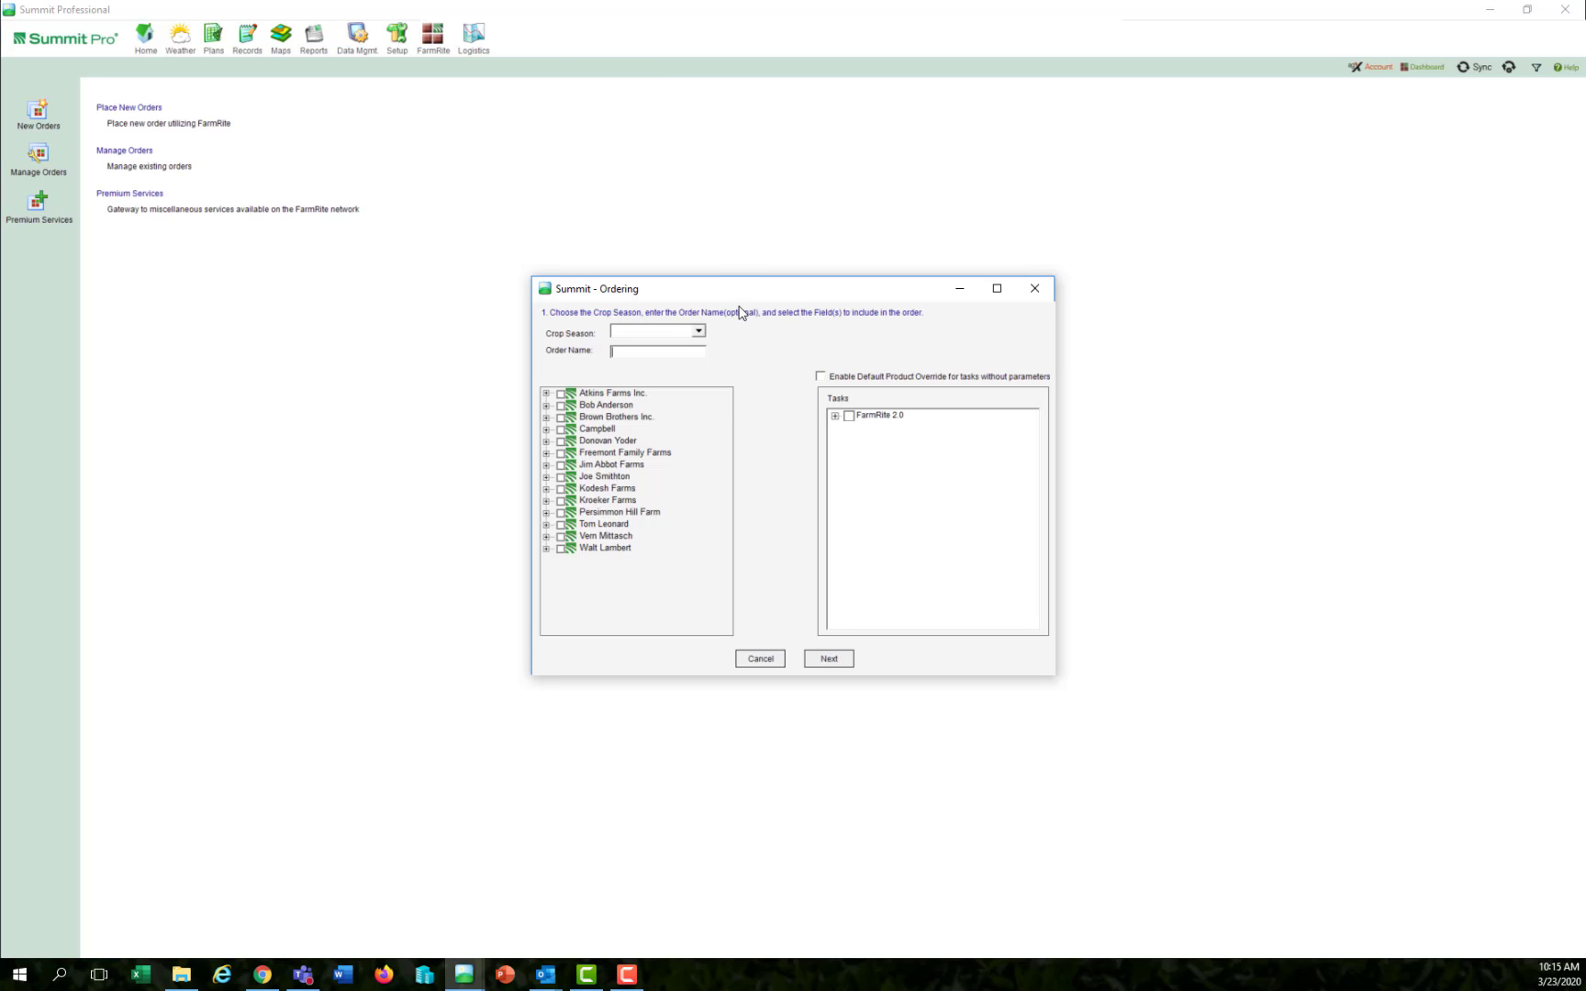
pyautogui.click(699, 332)
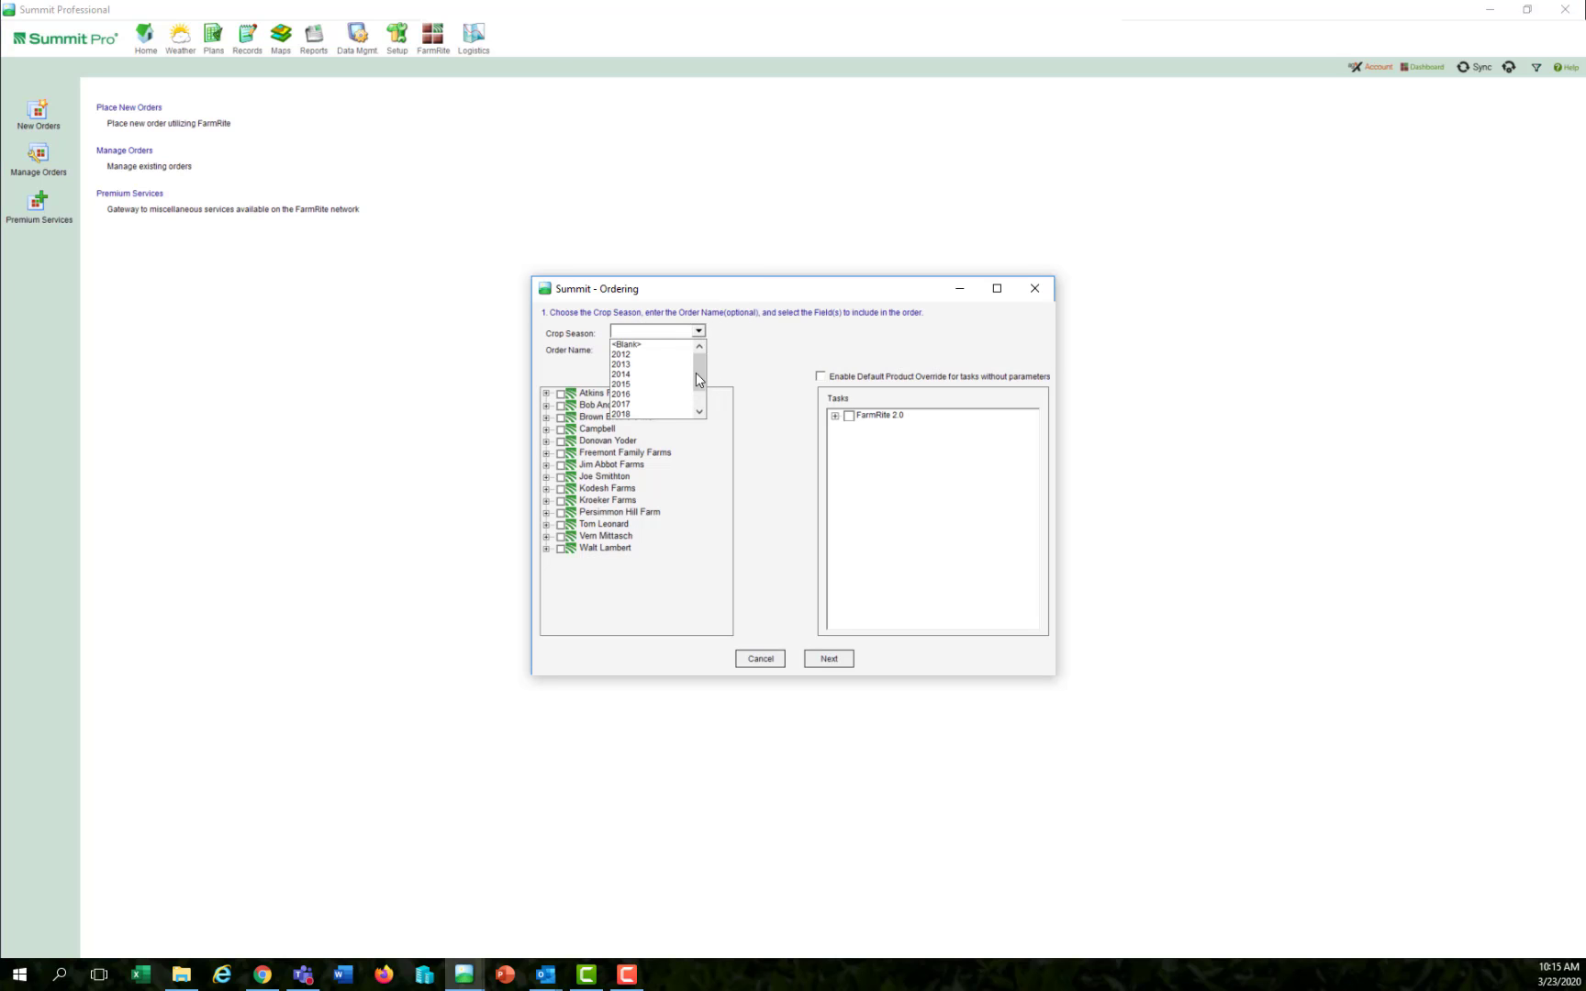
pyautogui.moveTo(697, 374); pyautogui.dragTo(698, 397)
pyautogui.click(642, 415)
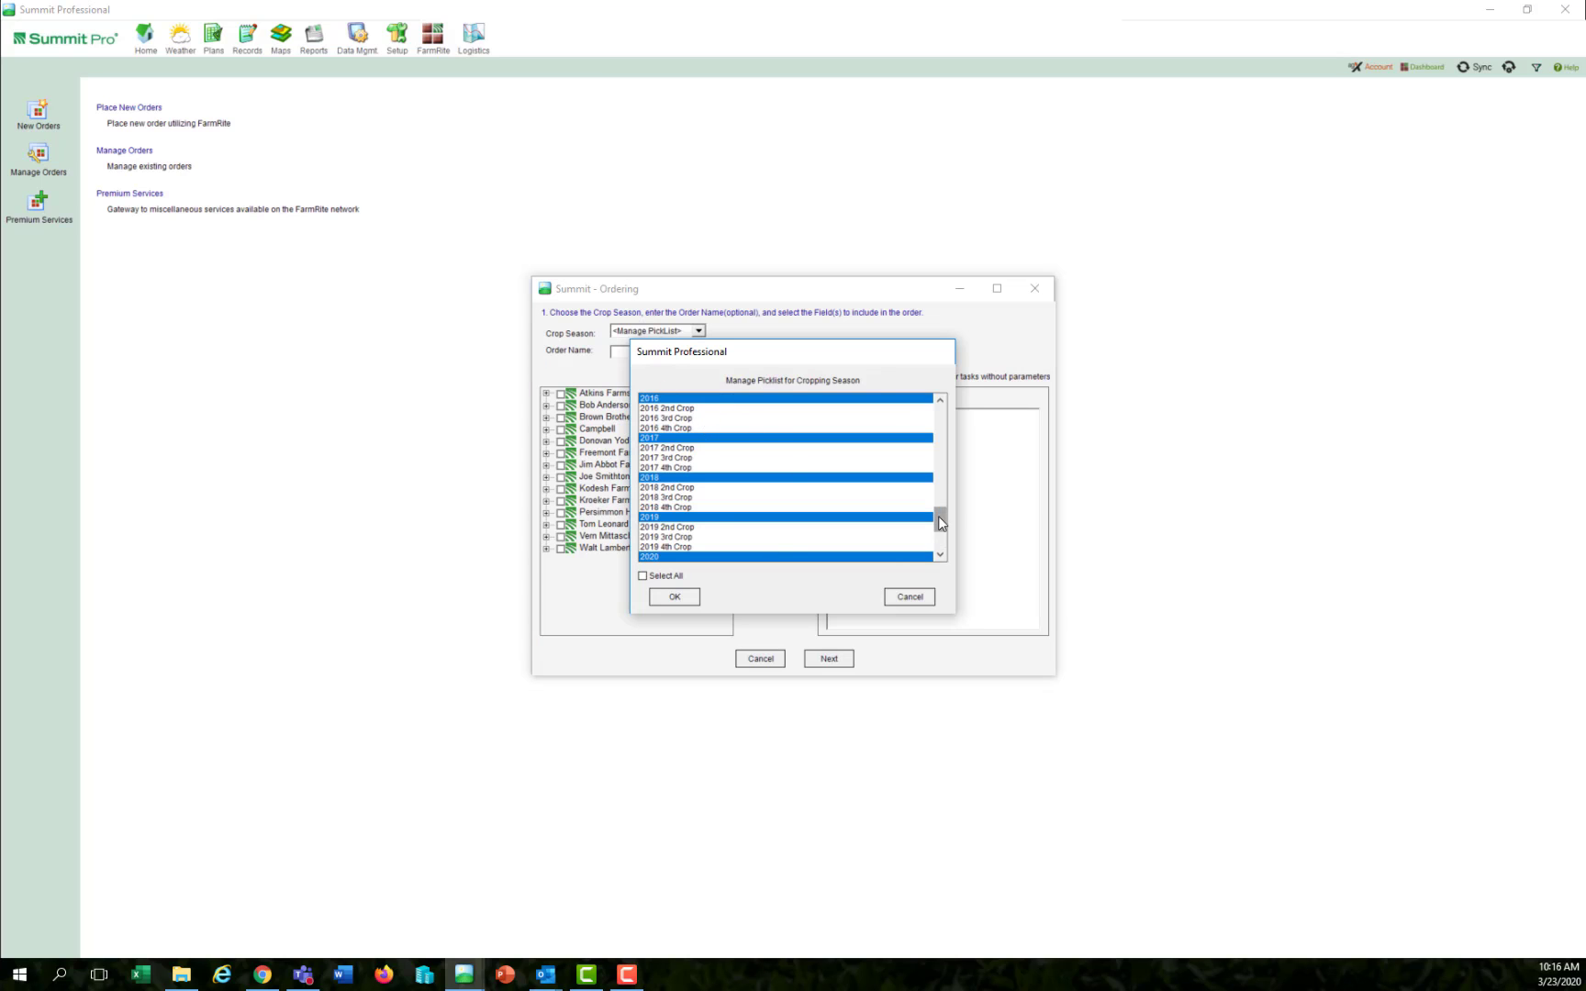
pyautogui.moveTo(942, 519)
pyautogui.mouseDown()
pyautogui.moveTo(945, 486)
pyautogui.moveTo(940, 539)
pyautogui.mouseUp()
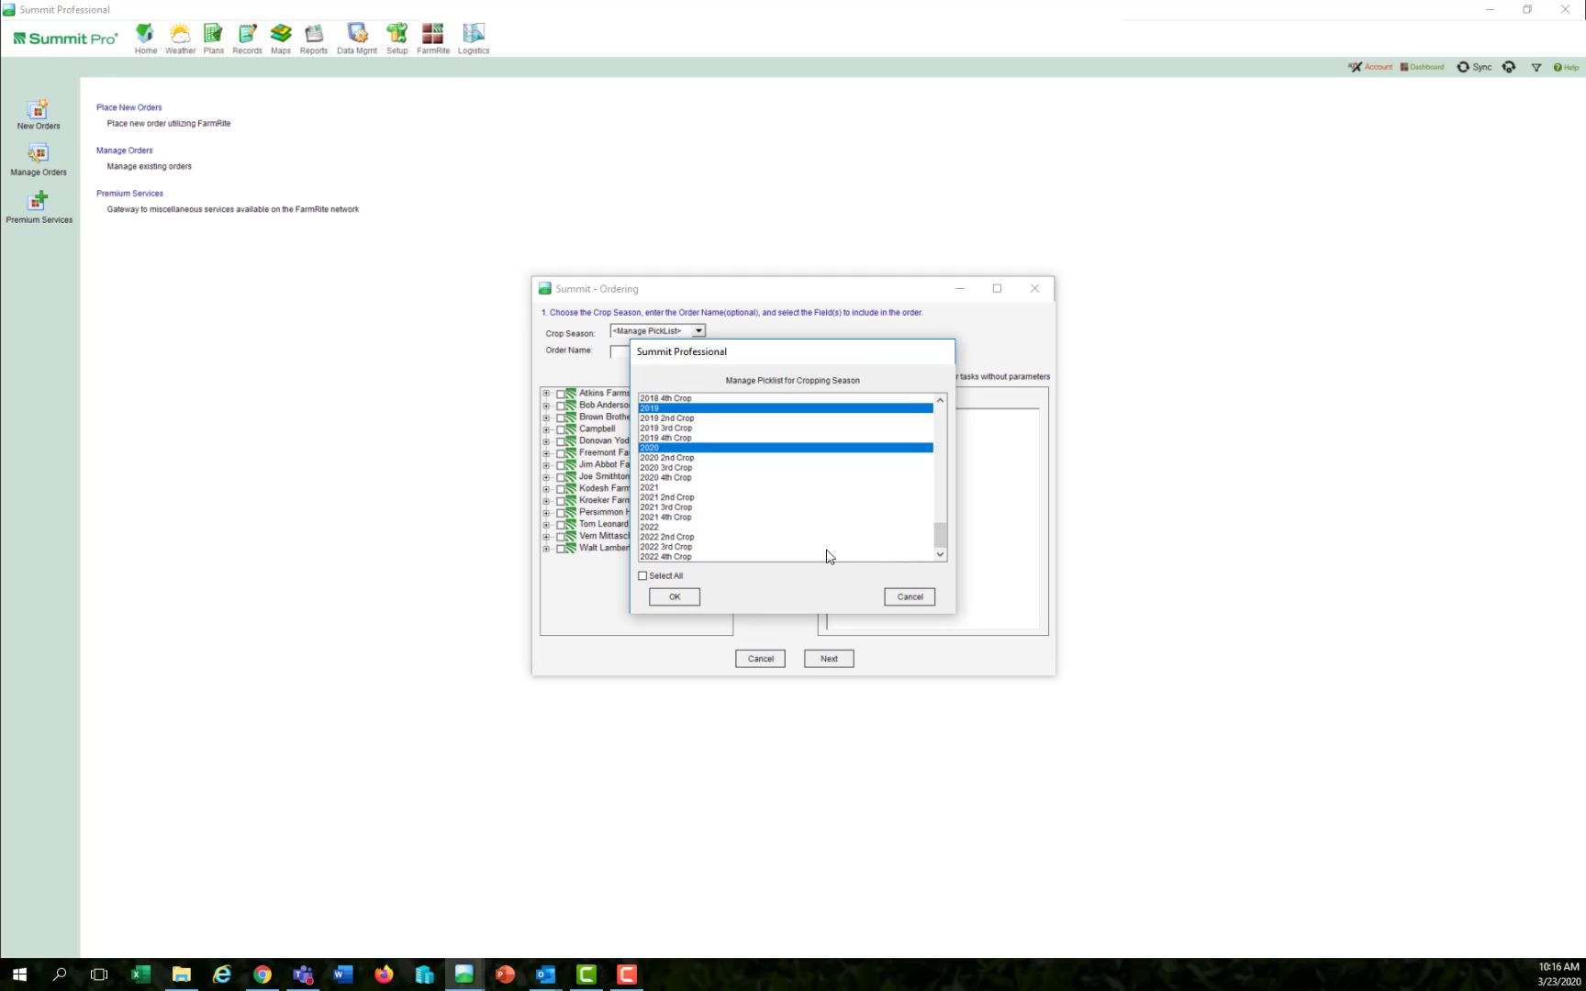
pyautogui.click(674, 596)
# Step: Set the order's crop season to 2020
pyautogui.click(698, 331)
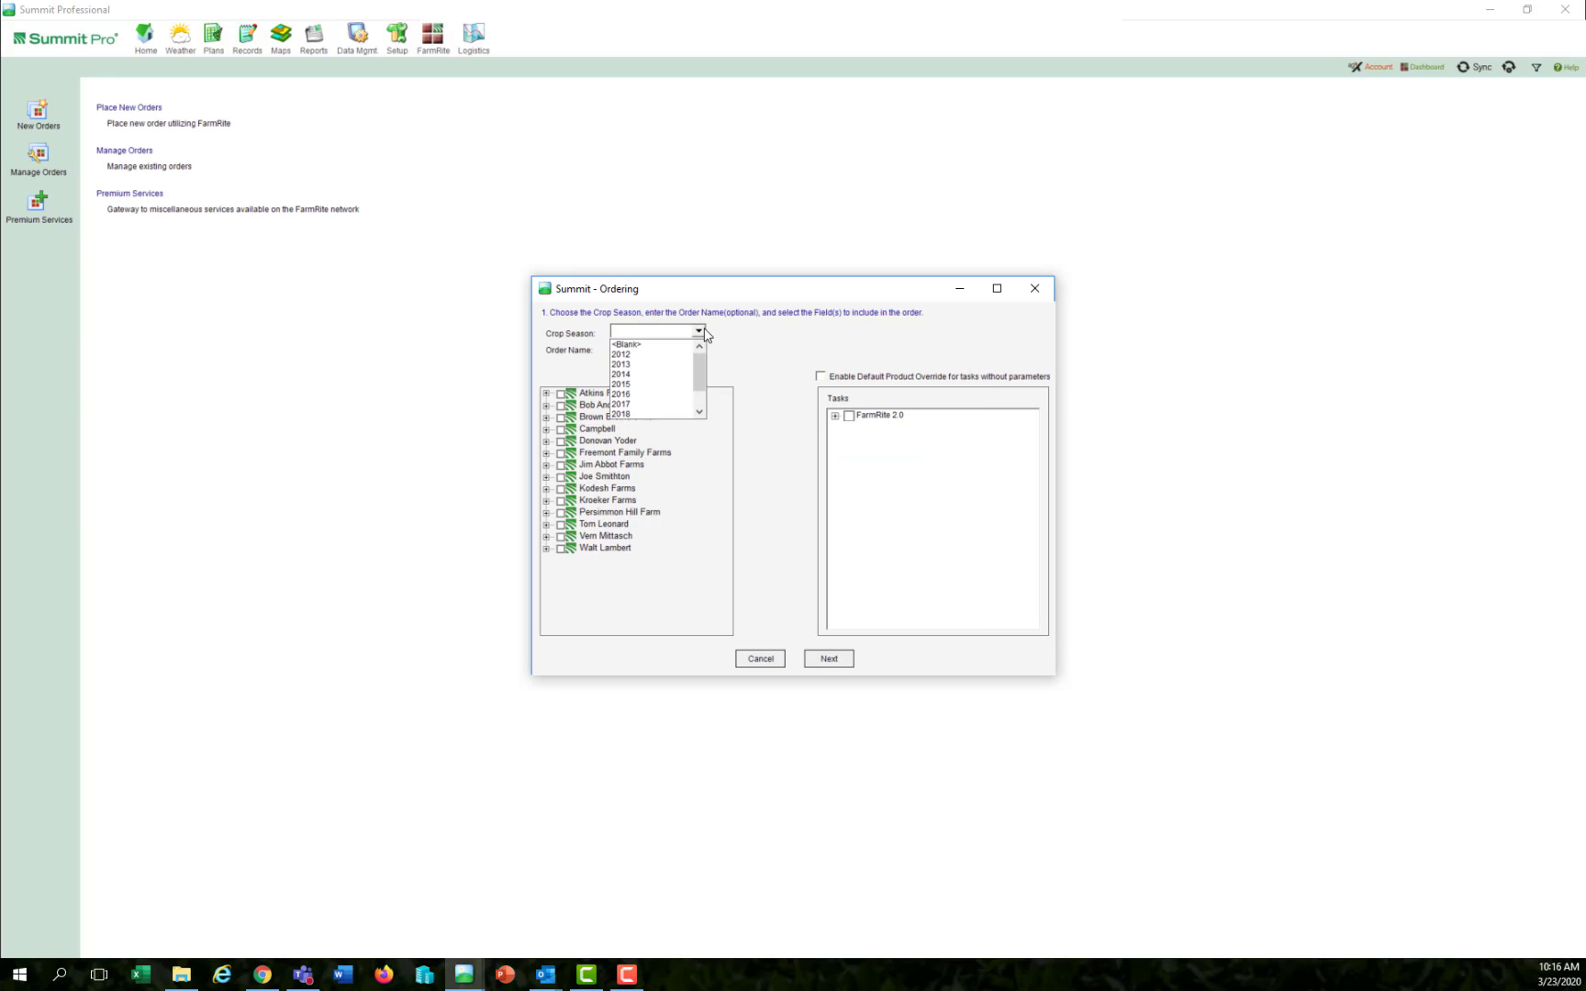
pyautogui.moveTo(699, 352); pyautogui.dragTo(698, 396)
pyautogui.click(650, 405)
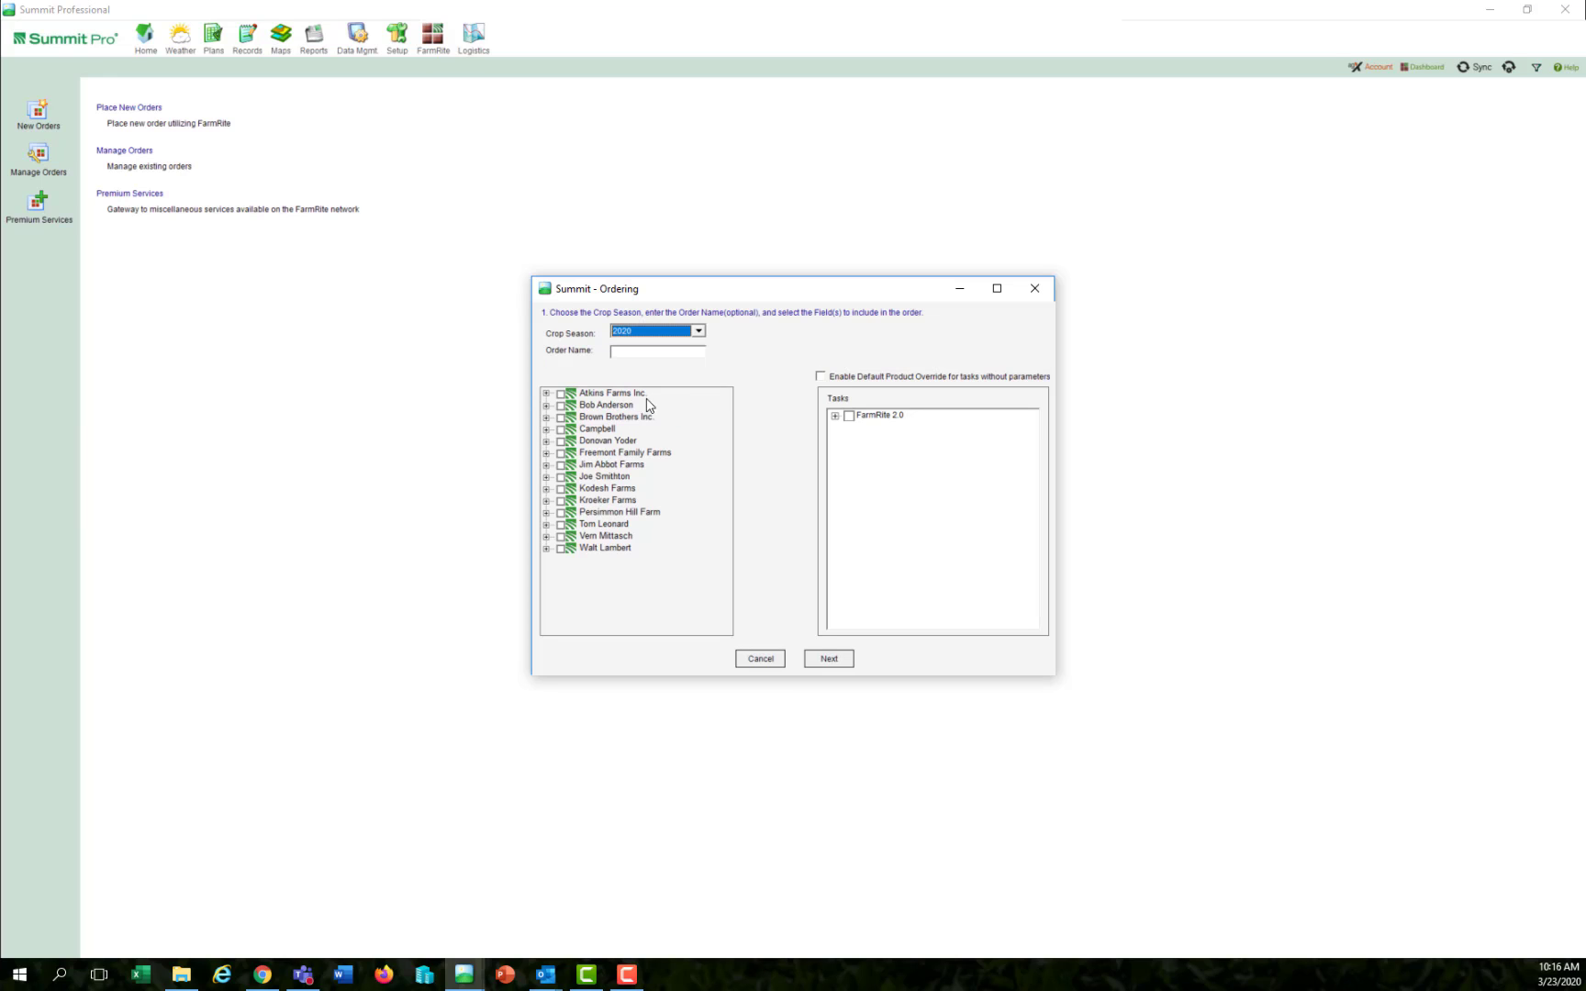
# Step: Name the order JA1 and include field 01 of Abbot Farm
pyautogui.click(632, 354)
pyautogui.click(546, 465)
pyautogui.click(560, 477)
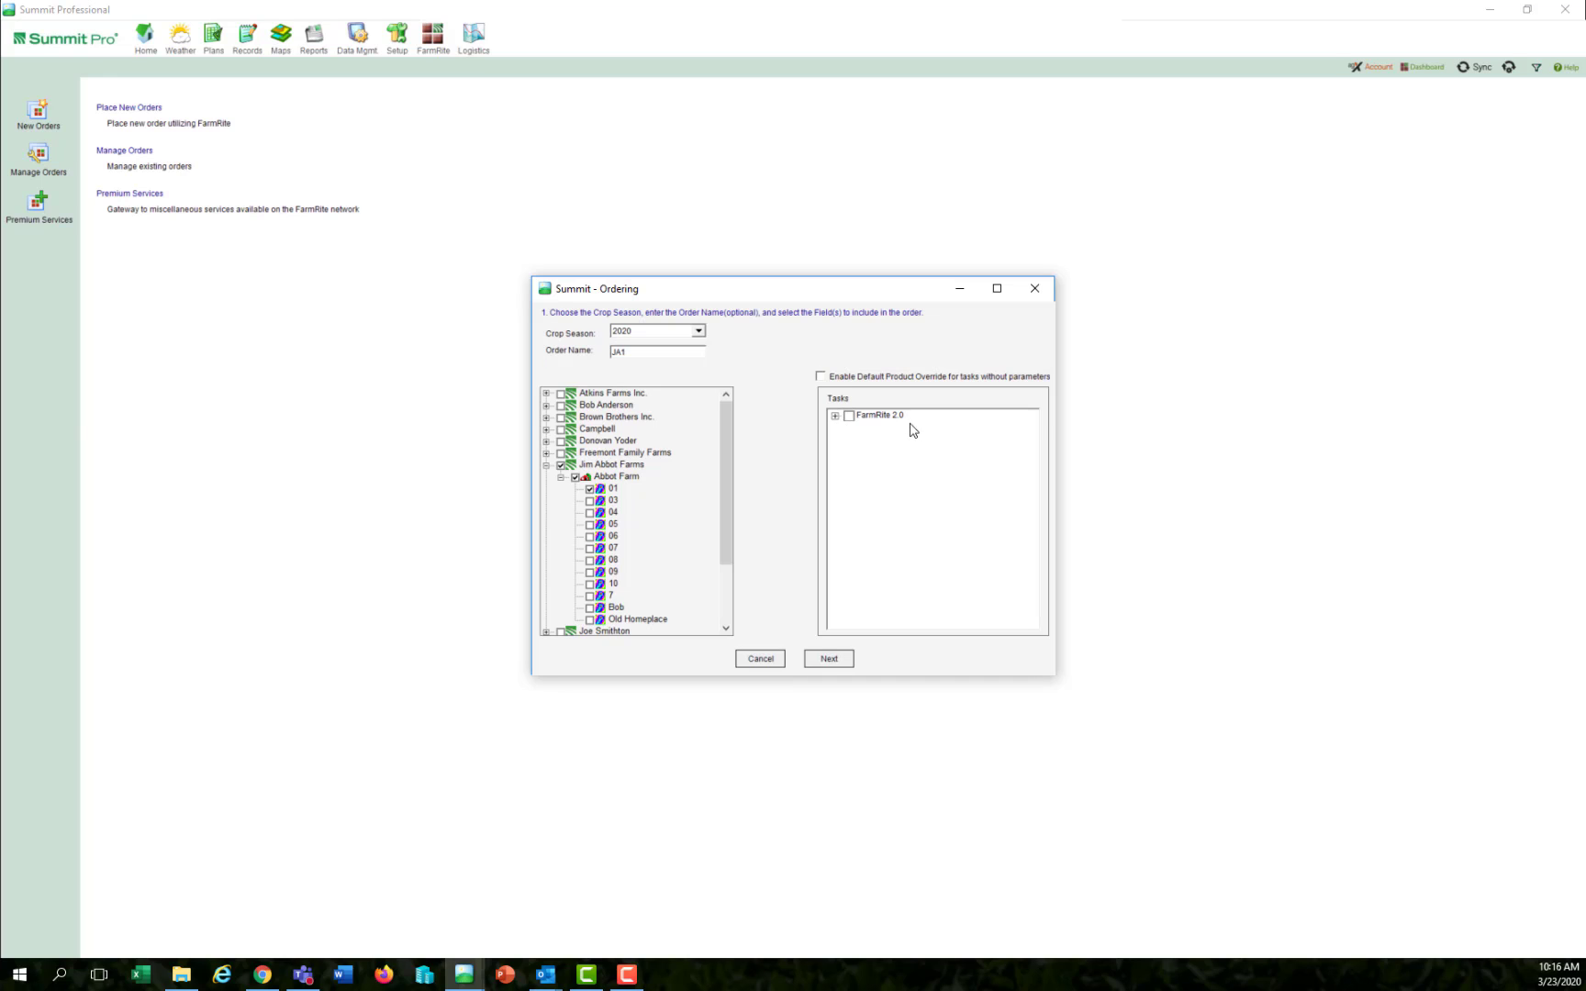
# Step: Add the P Rec and K Rec tasks of Tri-State P_K, within the FarmRite 2.0 Tri-State Recs package
pyautogui.click(835, 415)
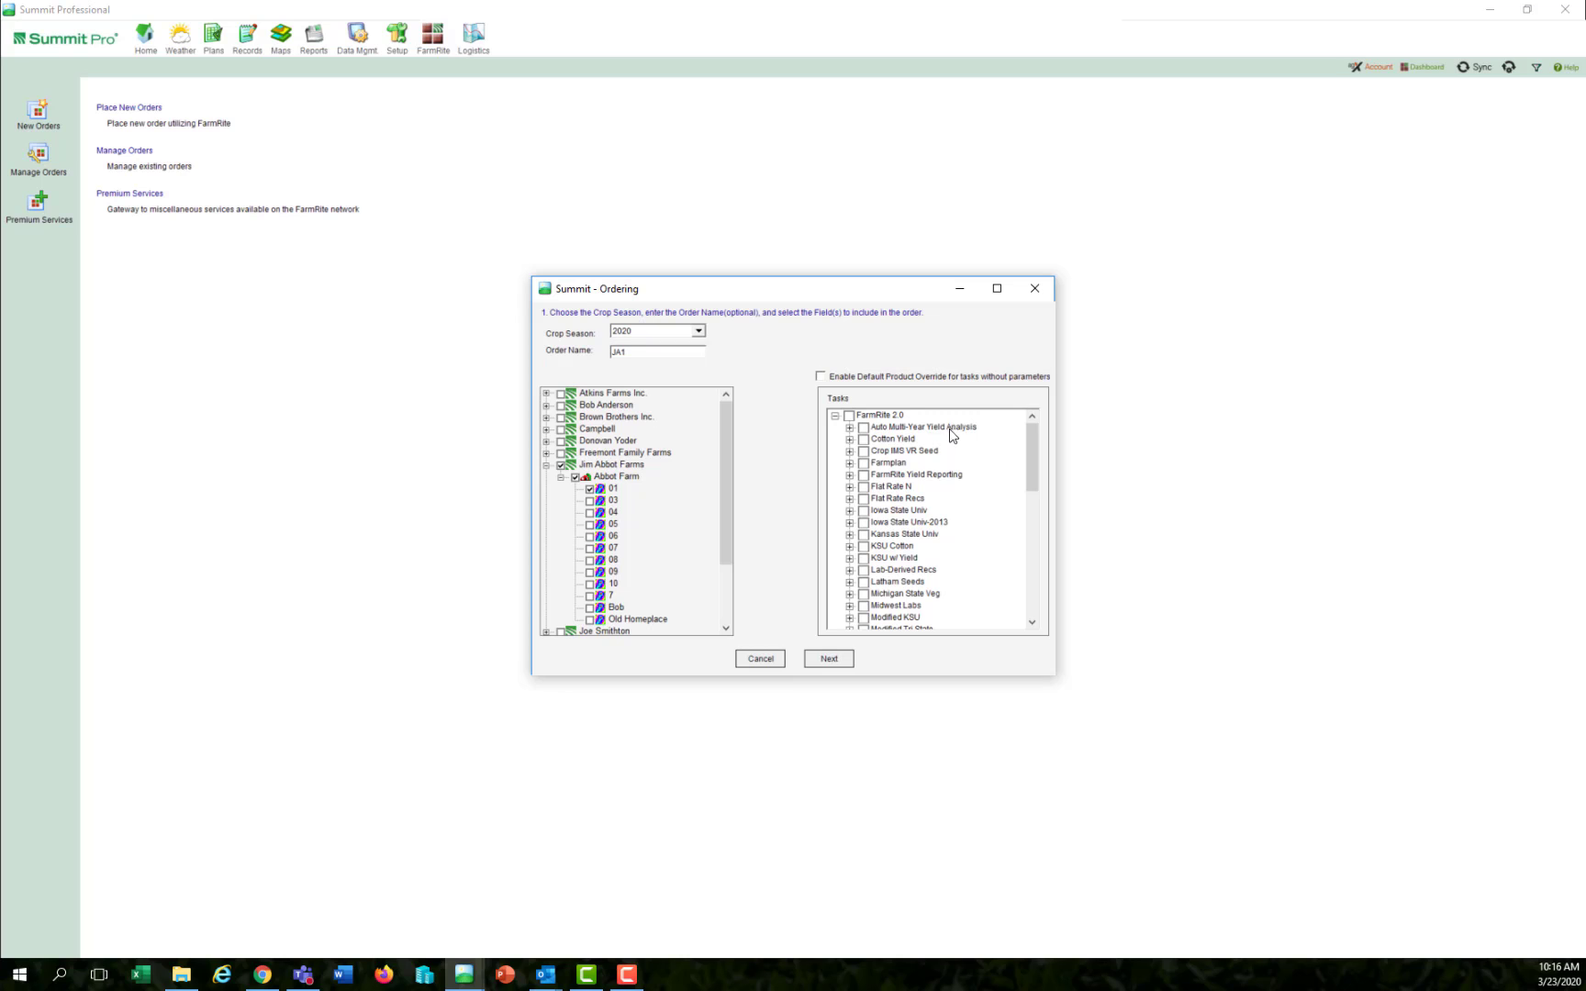
pyautogui.moveTo(1033, 468); pyautogui.dragTo(1038, 577)
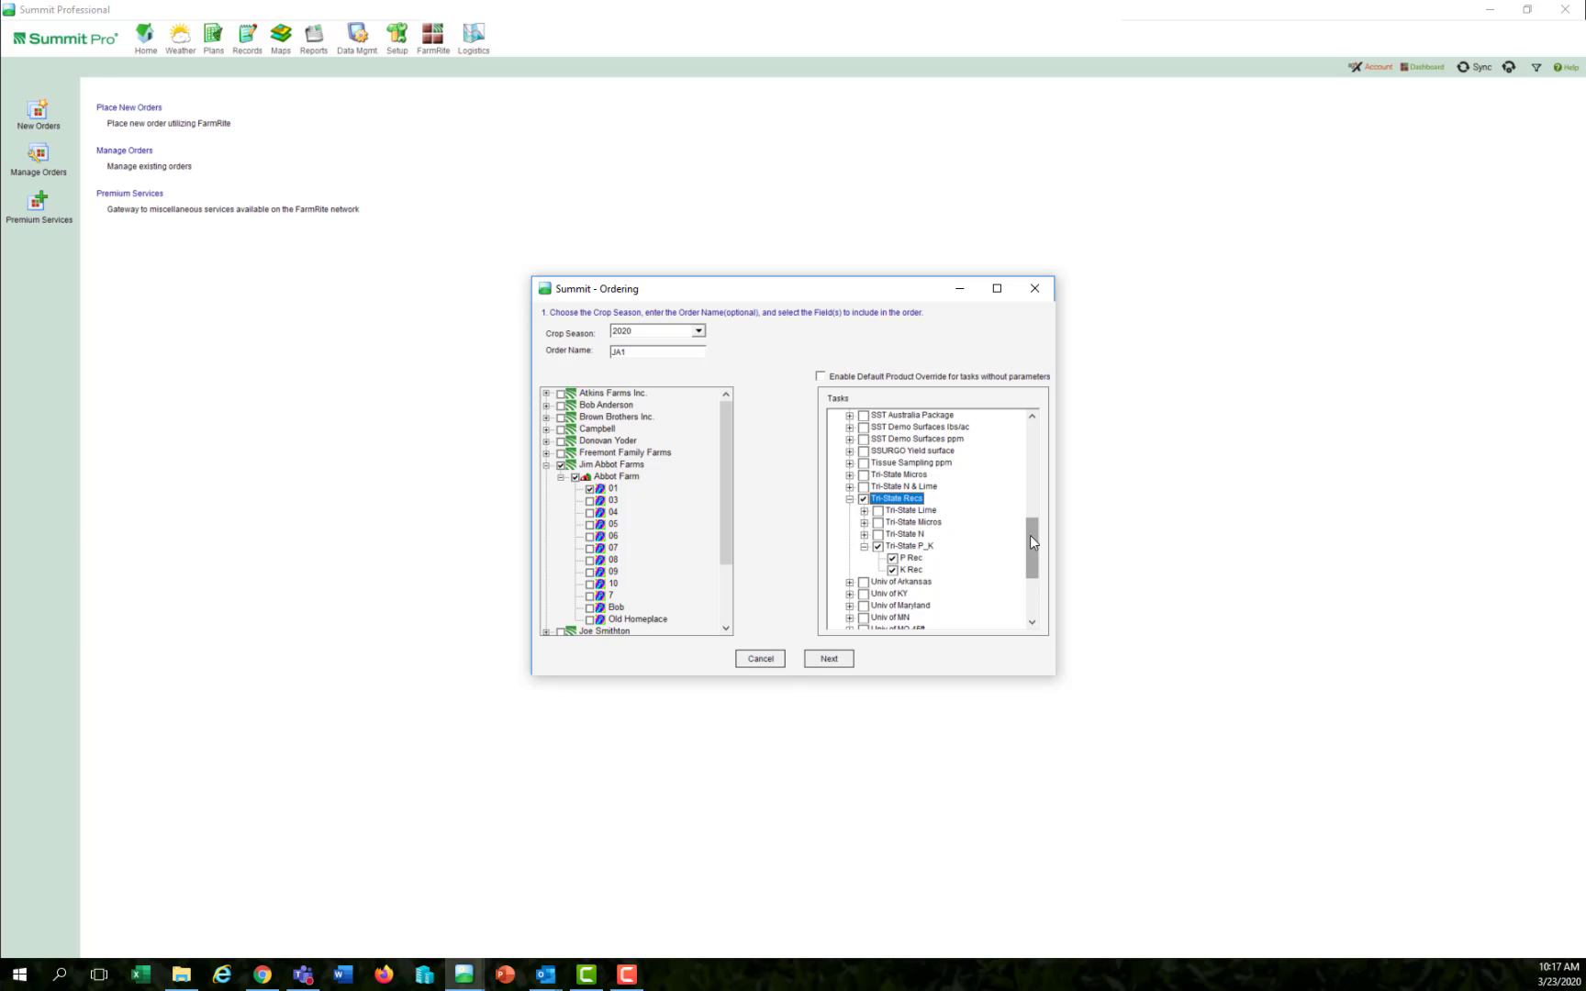
# Step: Add all SST-ppm surfaces from the SST Demo Surfaces ppm package to the order's tasks
pyautogui.moveTo(1030, 535)
pyautogui.mouseDown()
pyautogui.moveTo(1032, 584)
pyautogui.moveTo(1033, 516)
pyautogui.mouseUp()
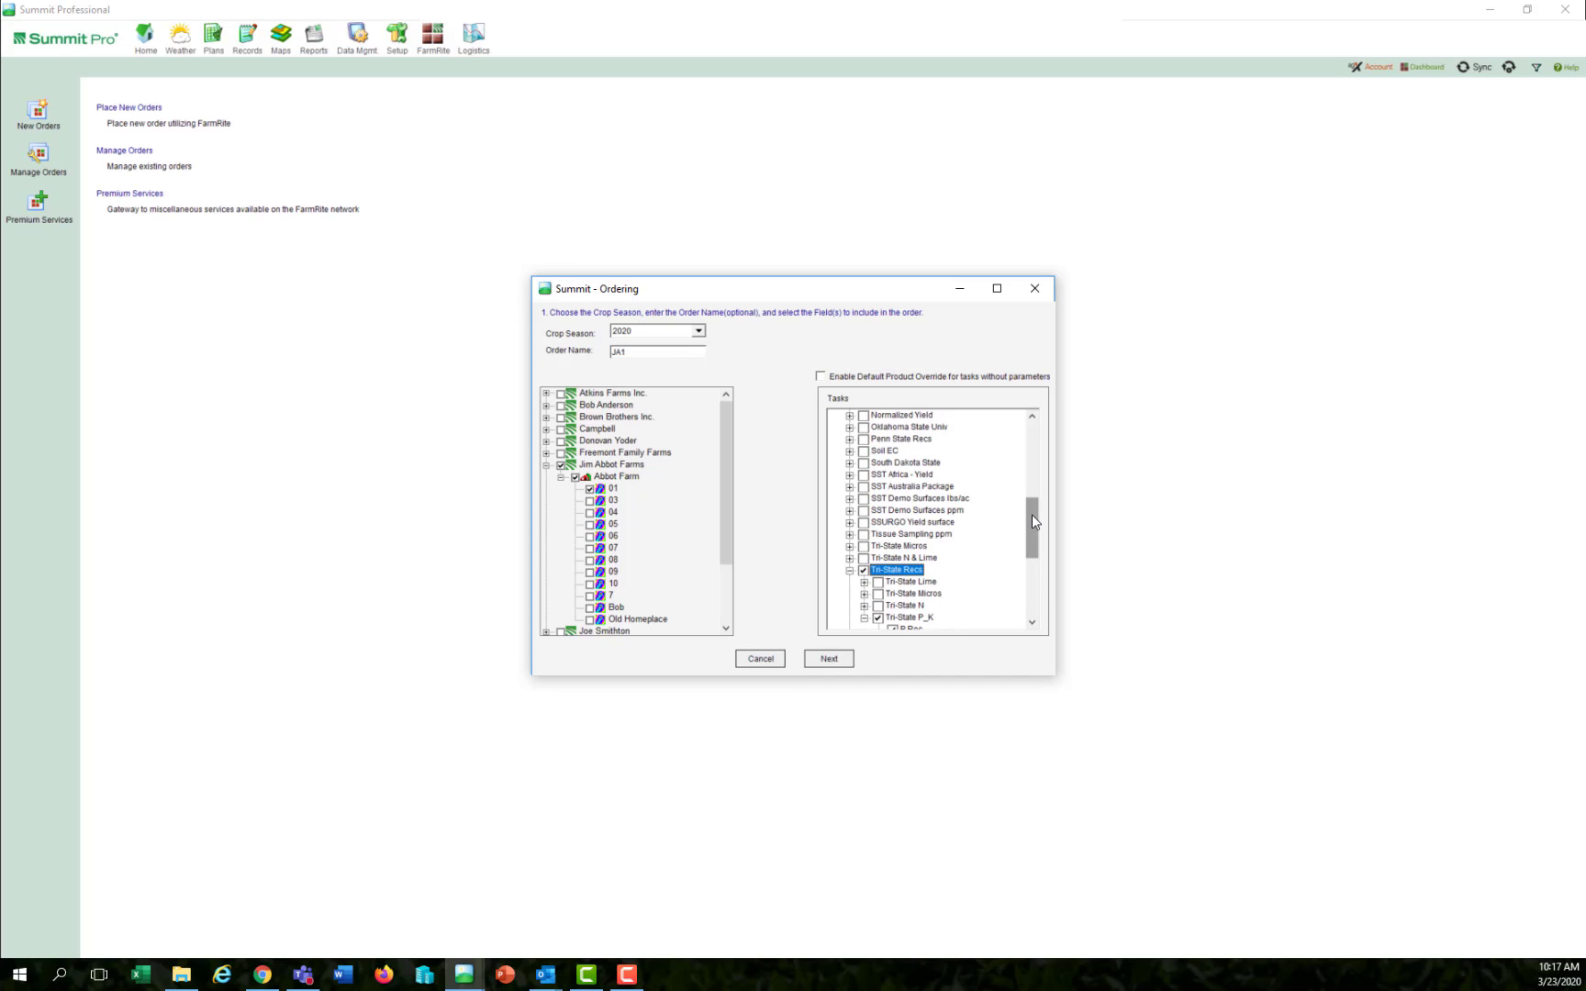
pyautogui.click(850, 511)
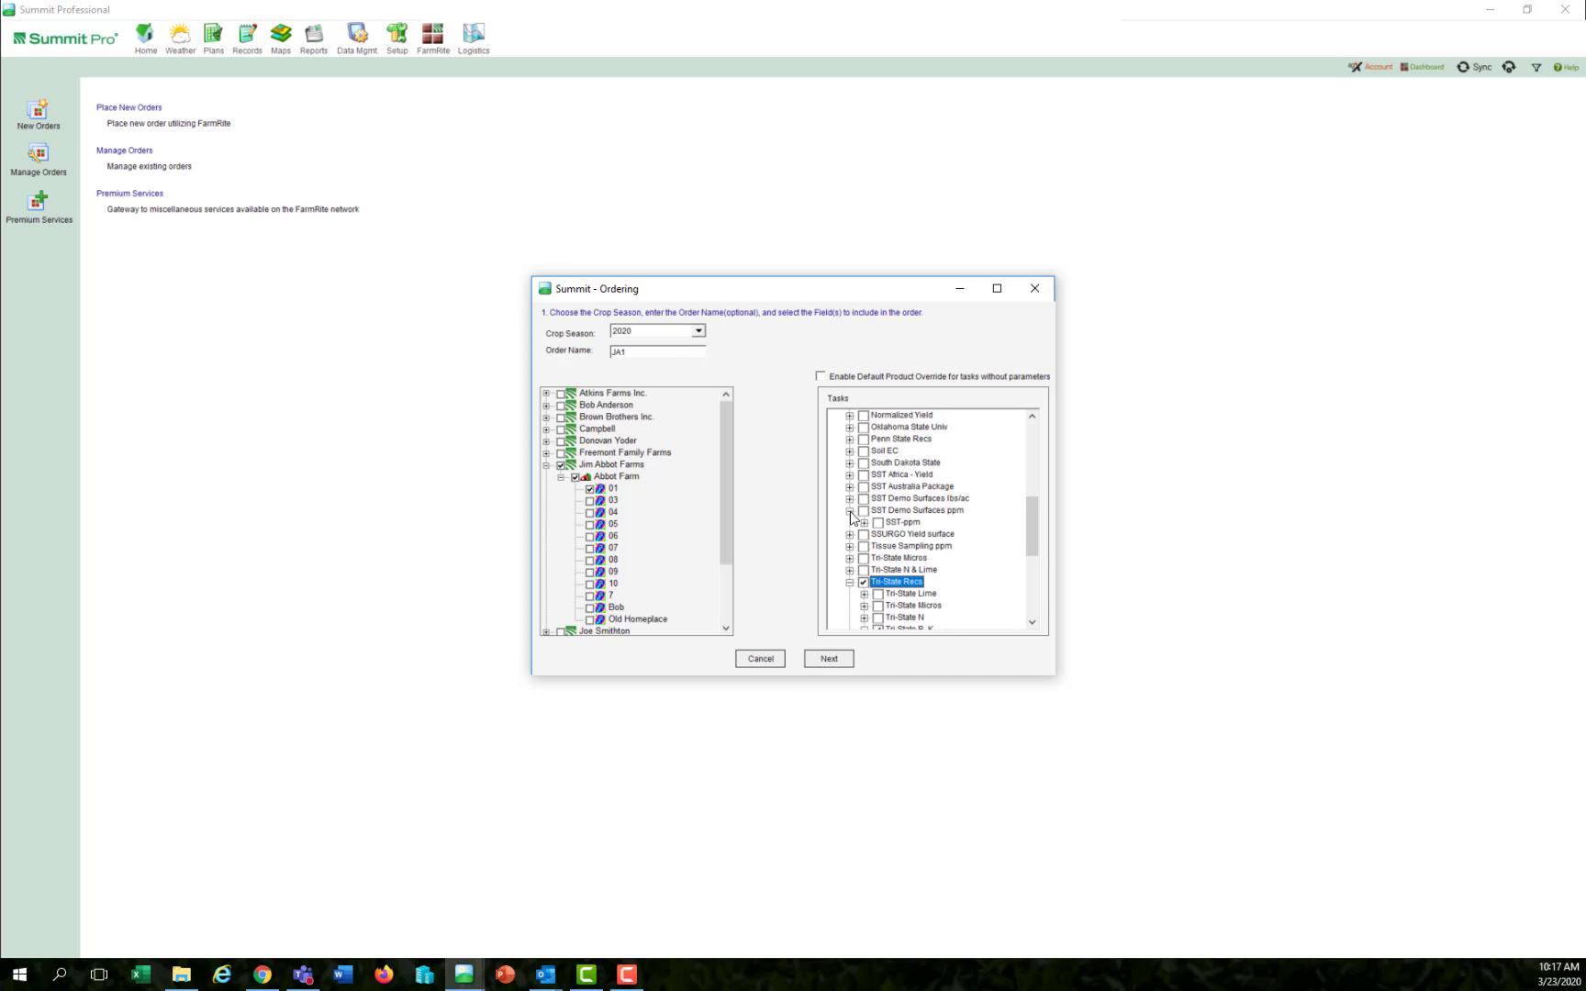
pyautogui.click(864, 522)
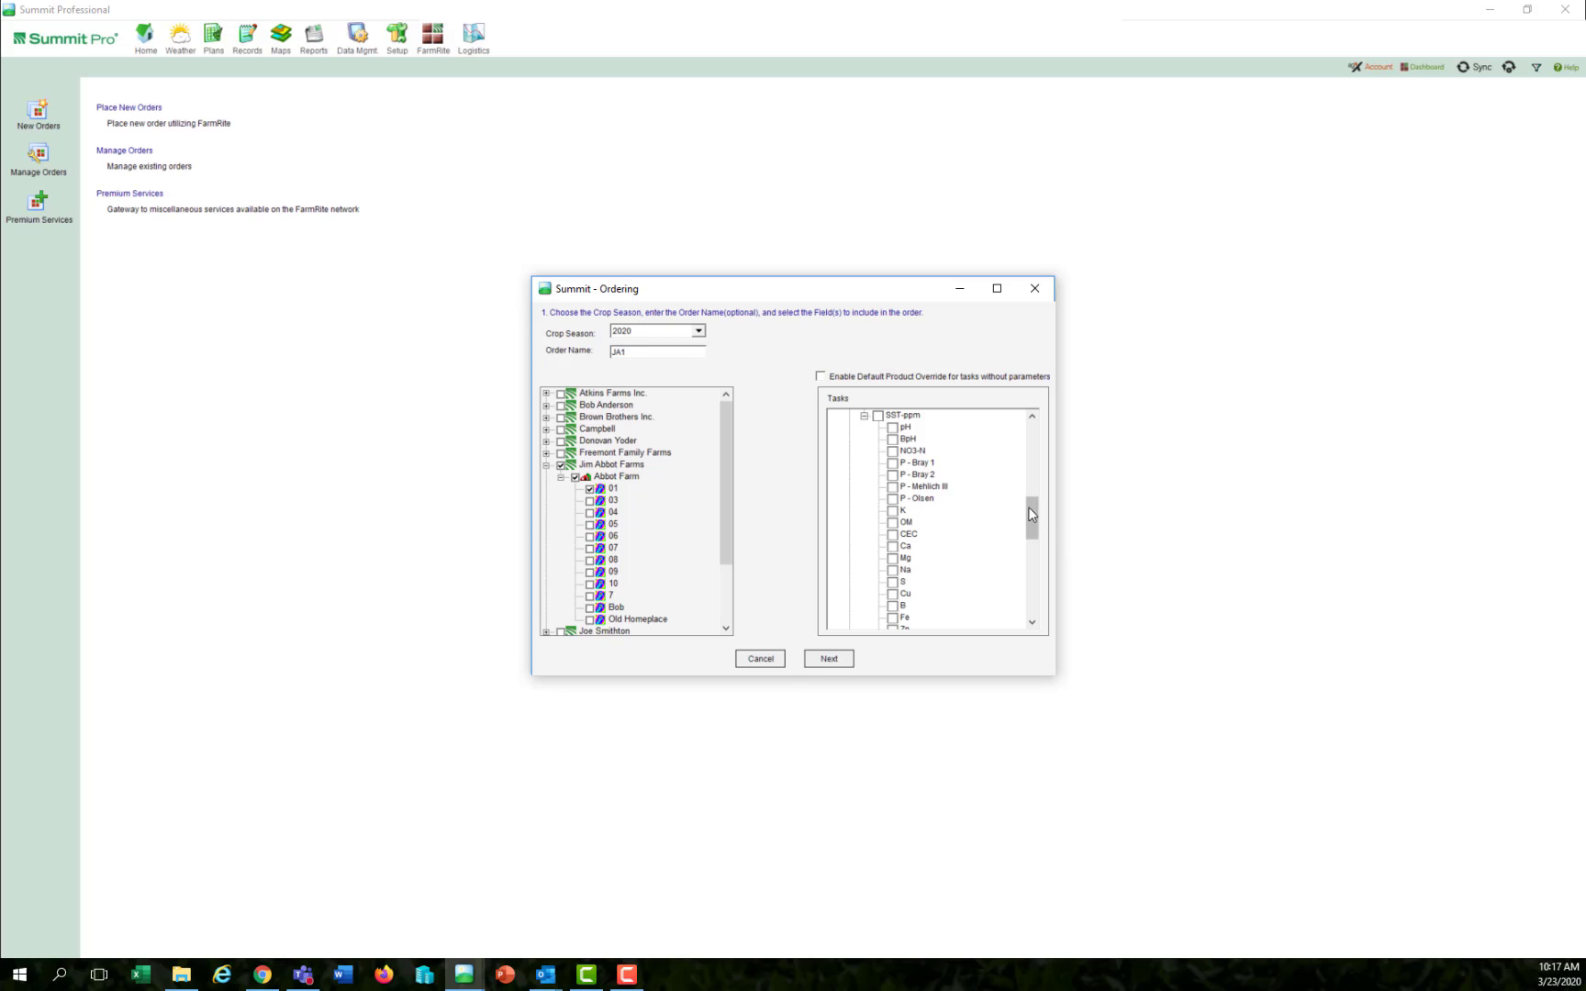
pyautogui.scroll(3, 1031, 514)
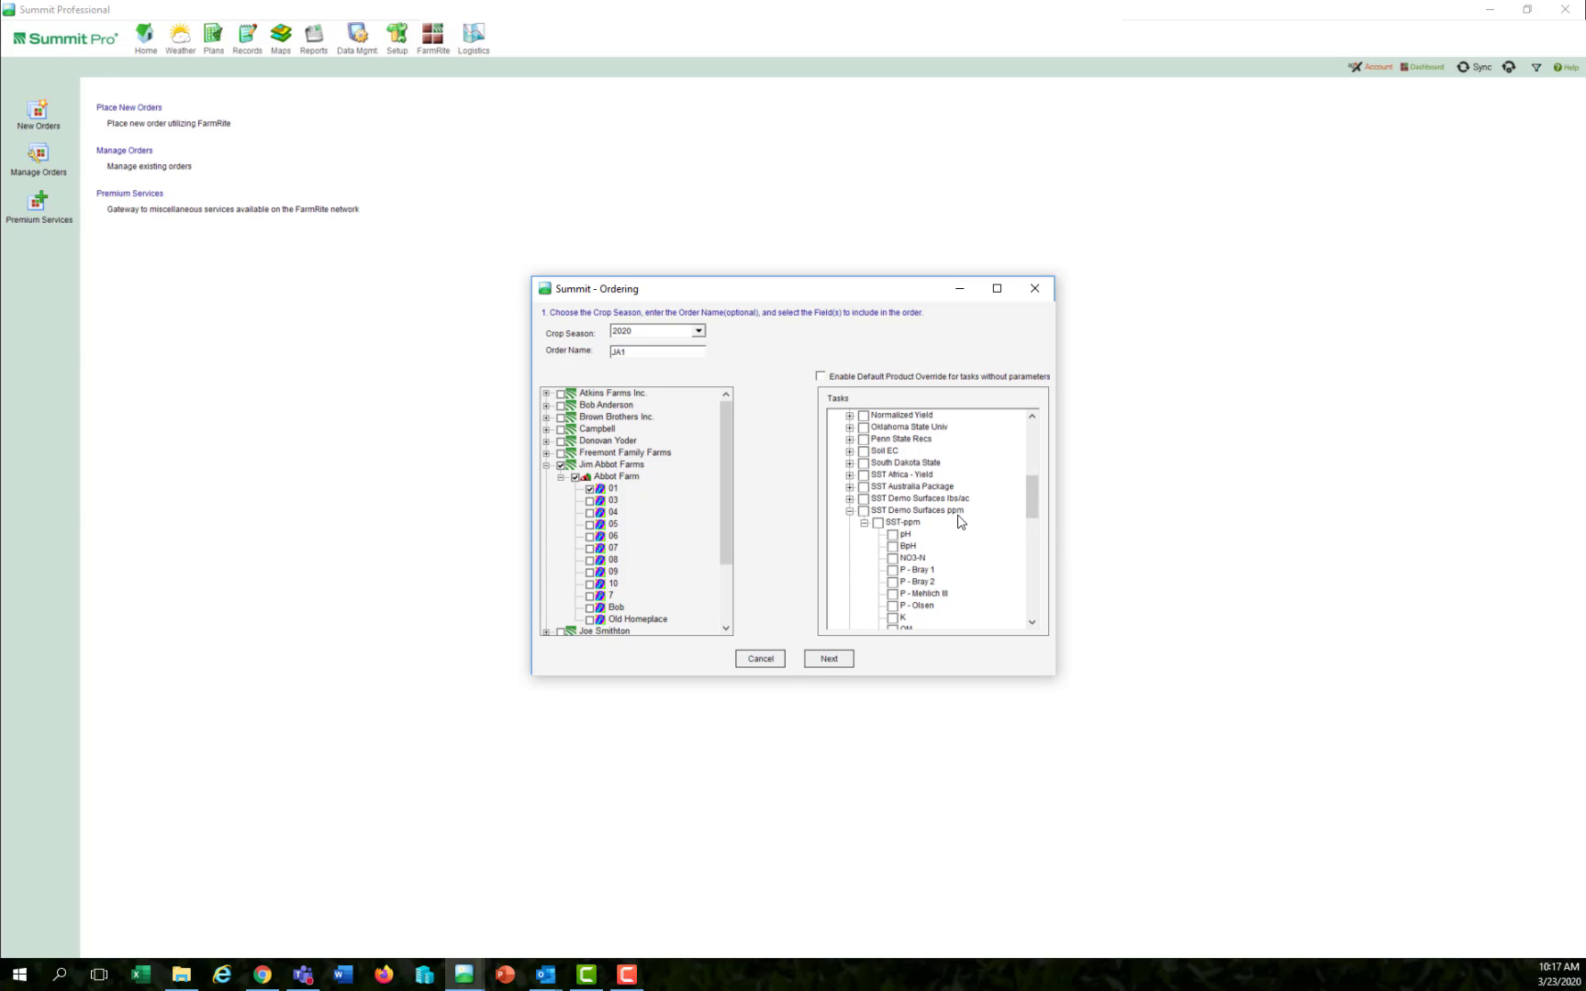
pyautogui.click(878, 523)
pyautogui.scroll(-1, 1032, 497)
pyautogui.click(918, 498)
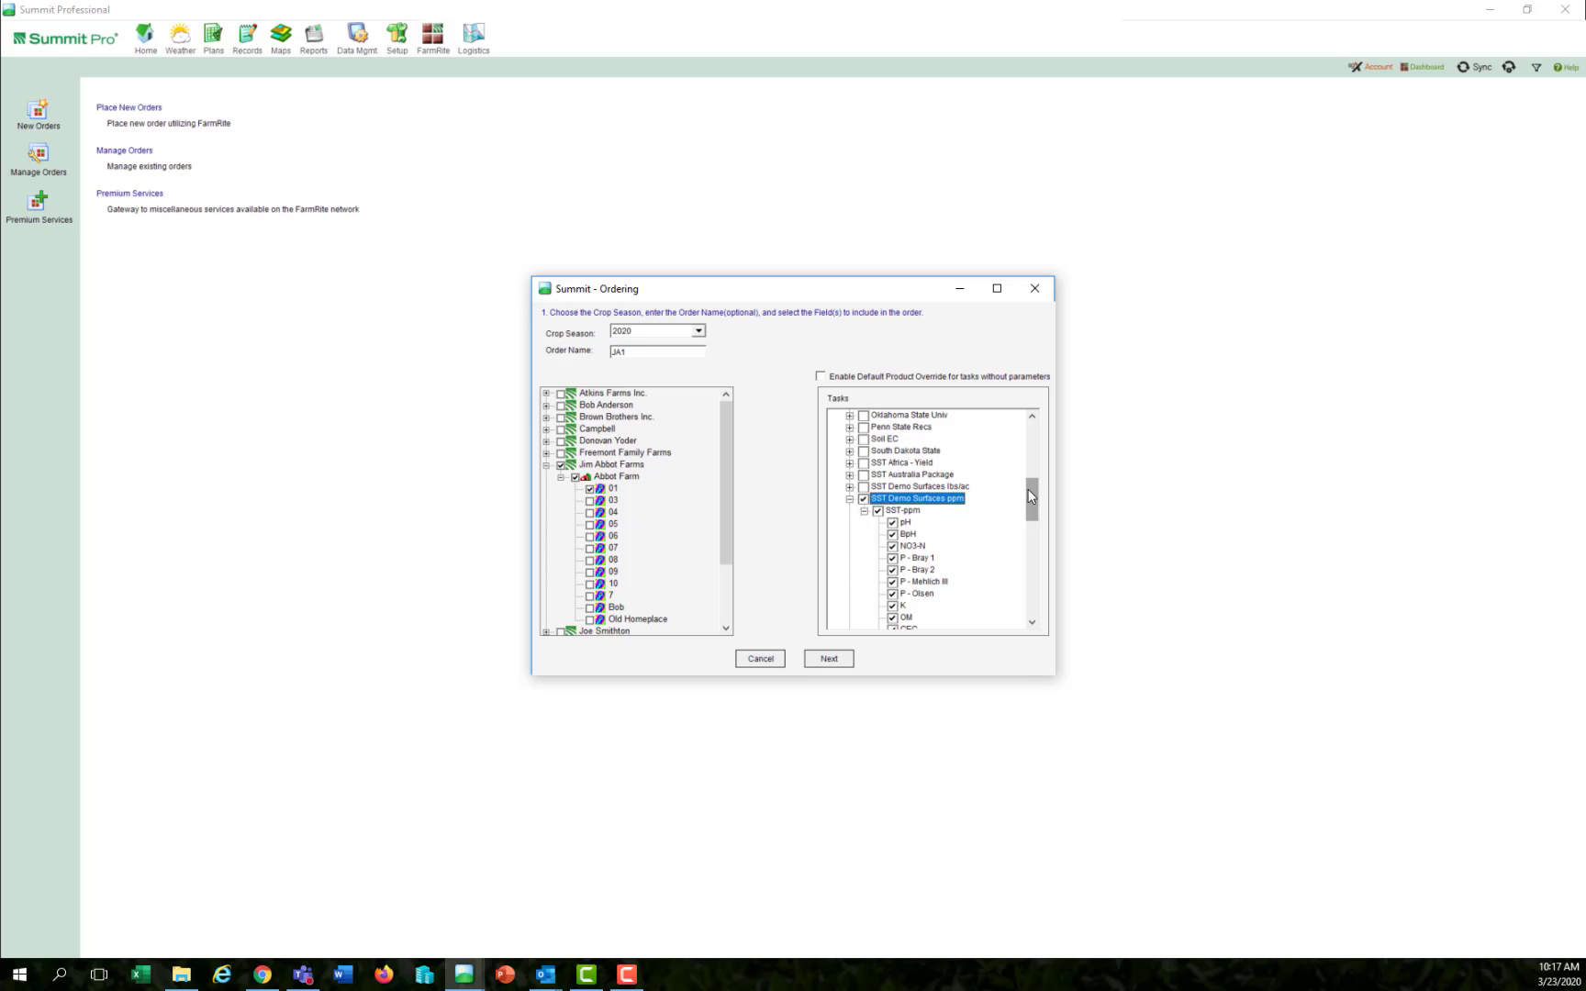
# Step: Review the chosen SST-ppm and Tri-State P_K tasks and proceed to choosing the order's geography
pyautogui.moveTo(1028, 489); pyautogui.dragTo(1028, 491)
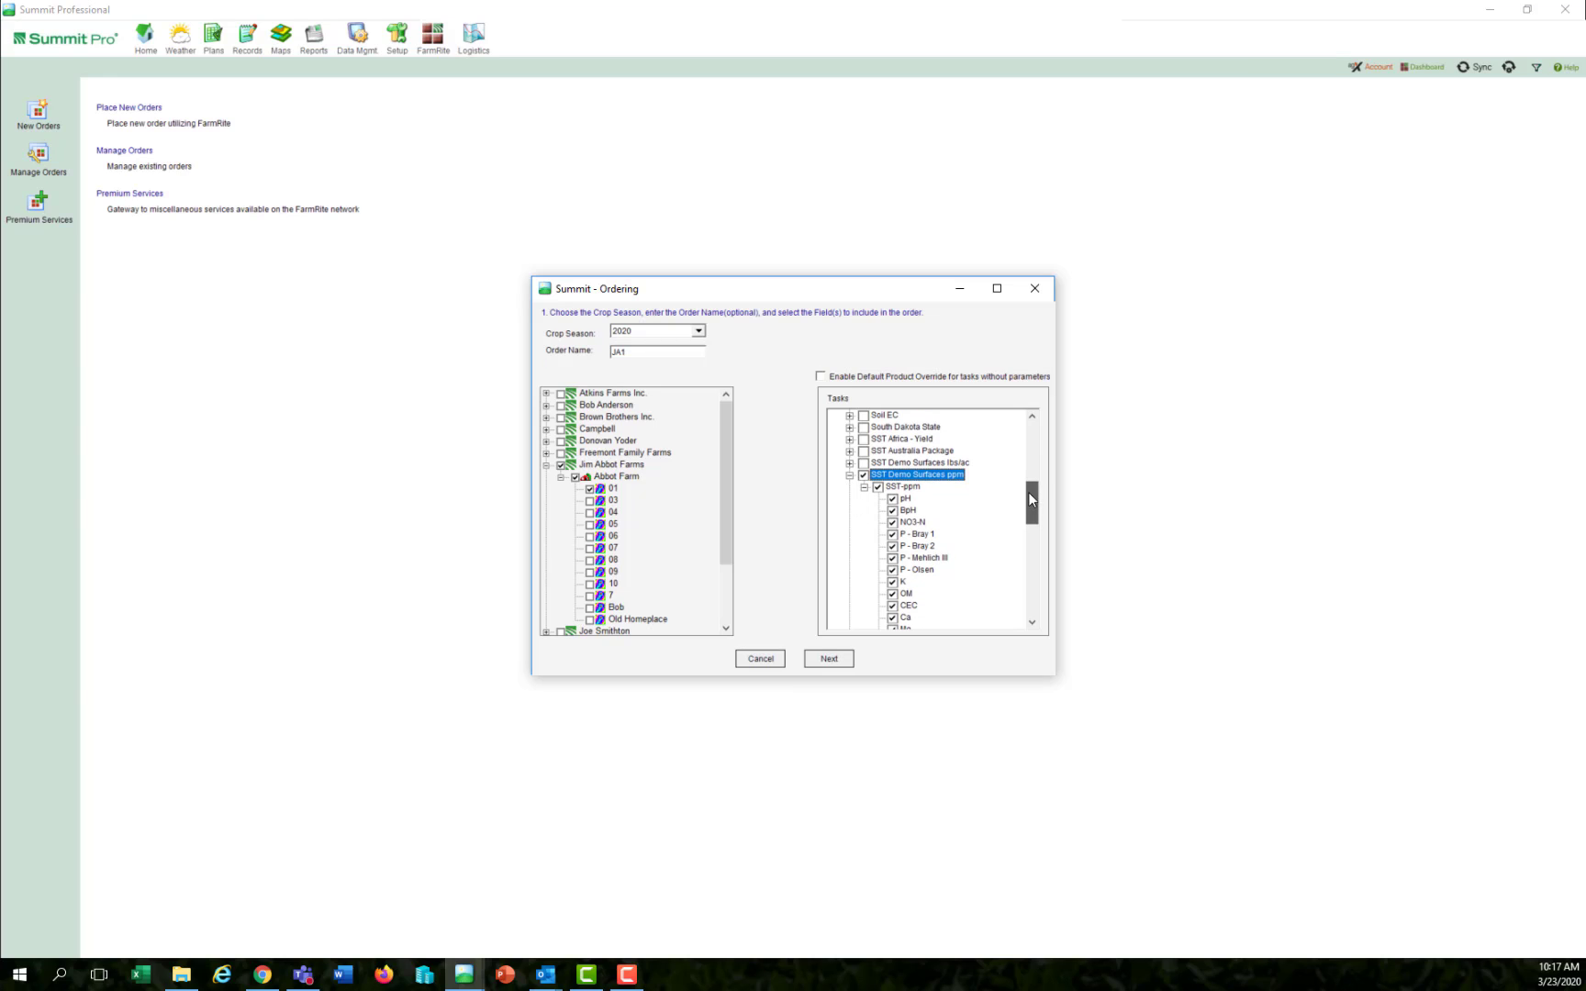
pyautogui.moveTo(1029, 496); pyautogui.dragTo(1022, 560)
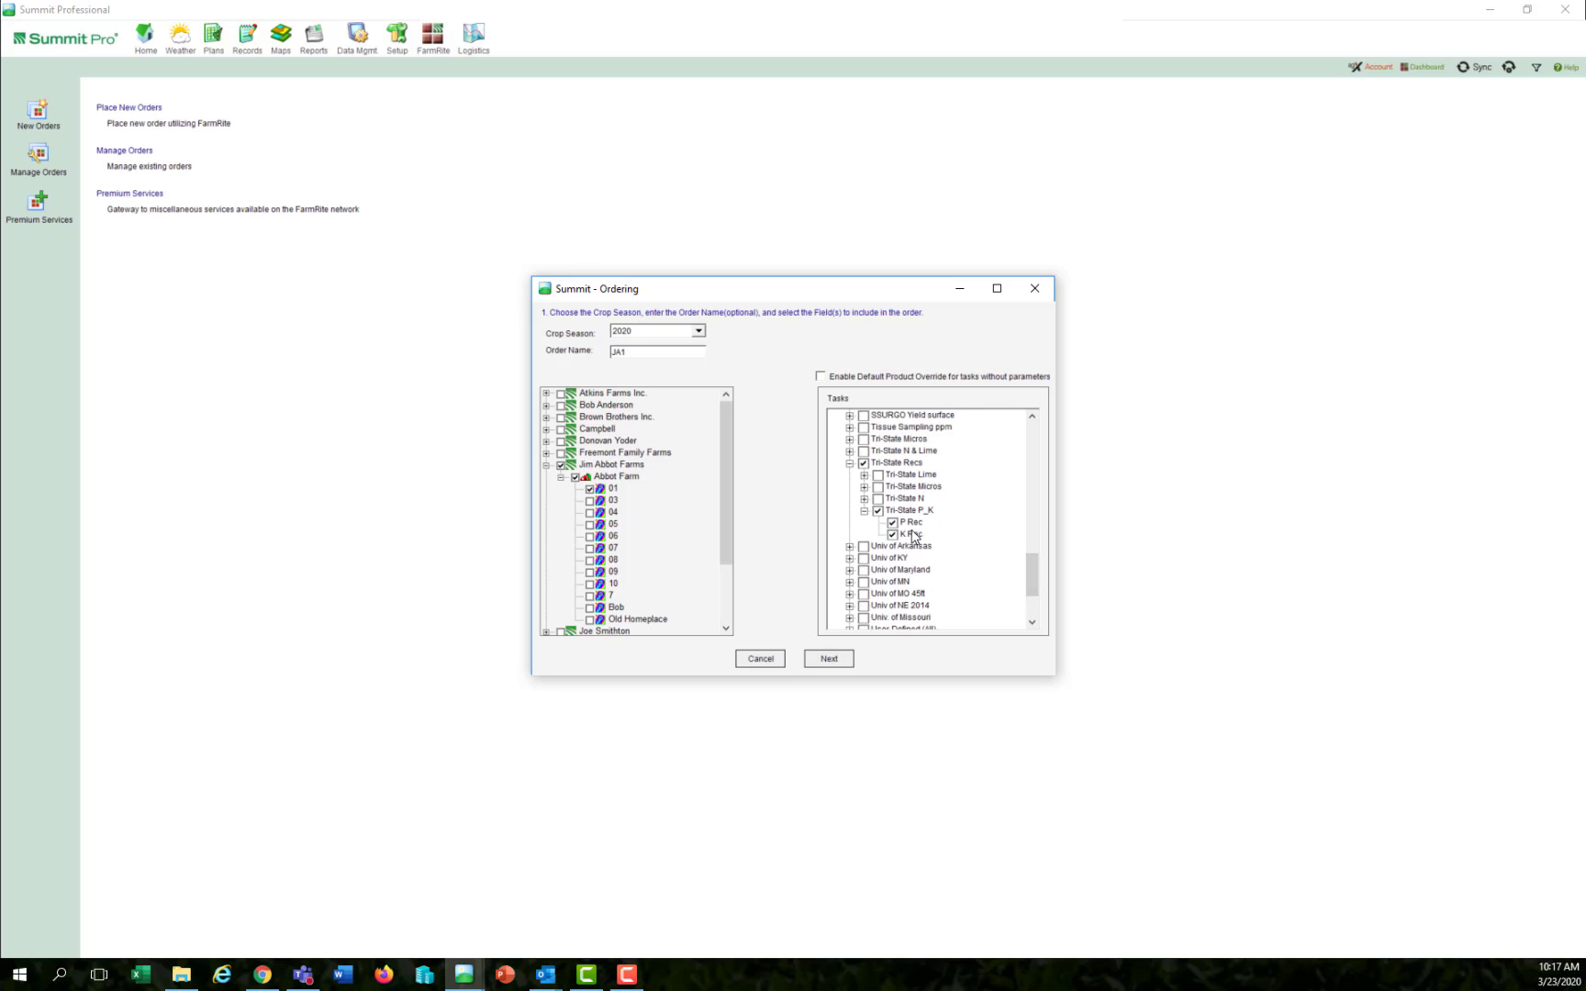
pyautogui.click(829, 665)
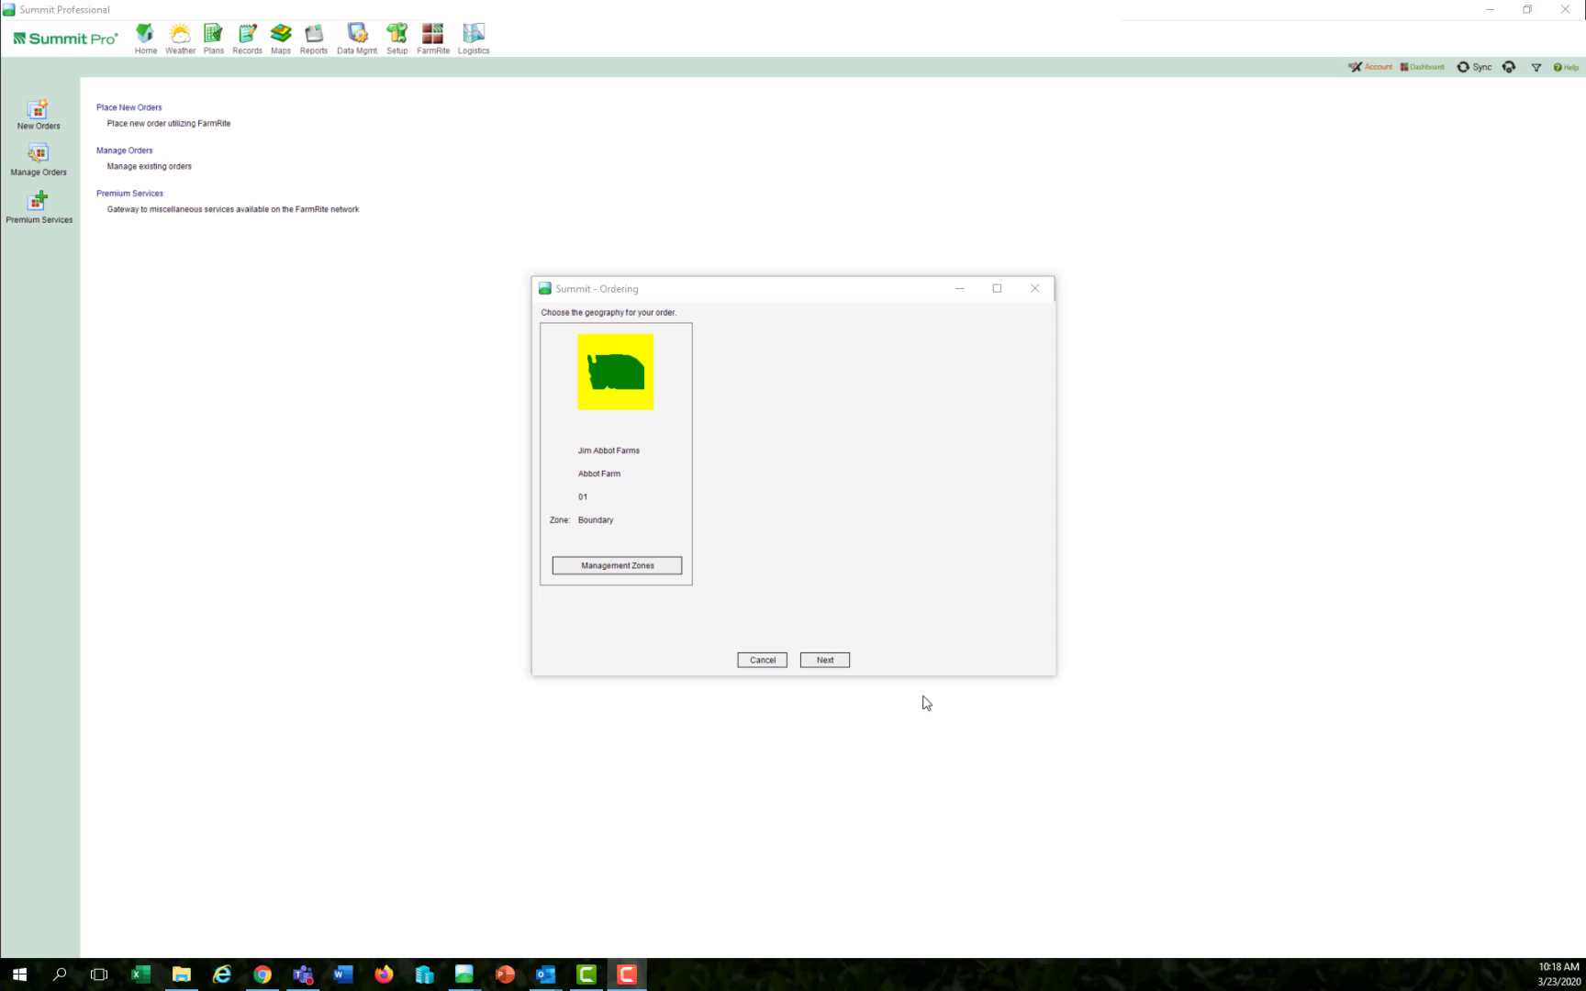
# Step: Switch the management zones for field 01 from the field boundary to CB 2020
pyautogui.click(605, 570)
pyautogui.click(606, 570)
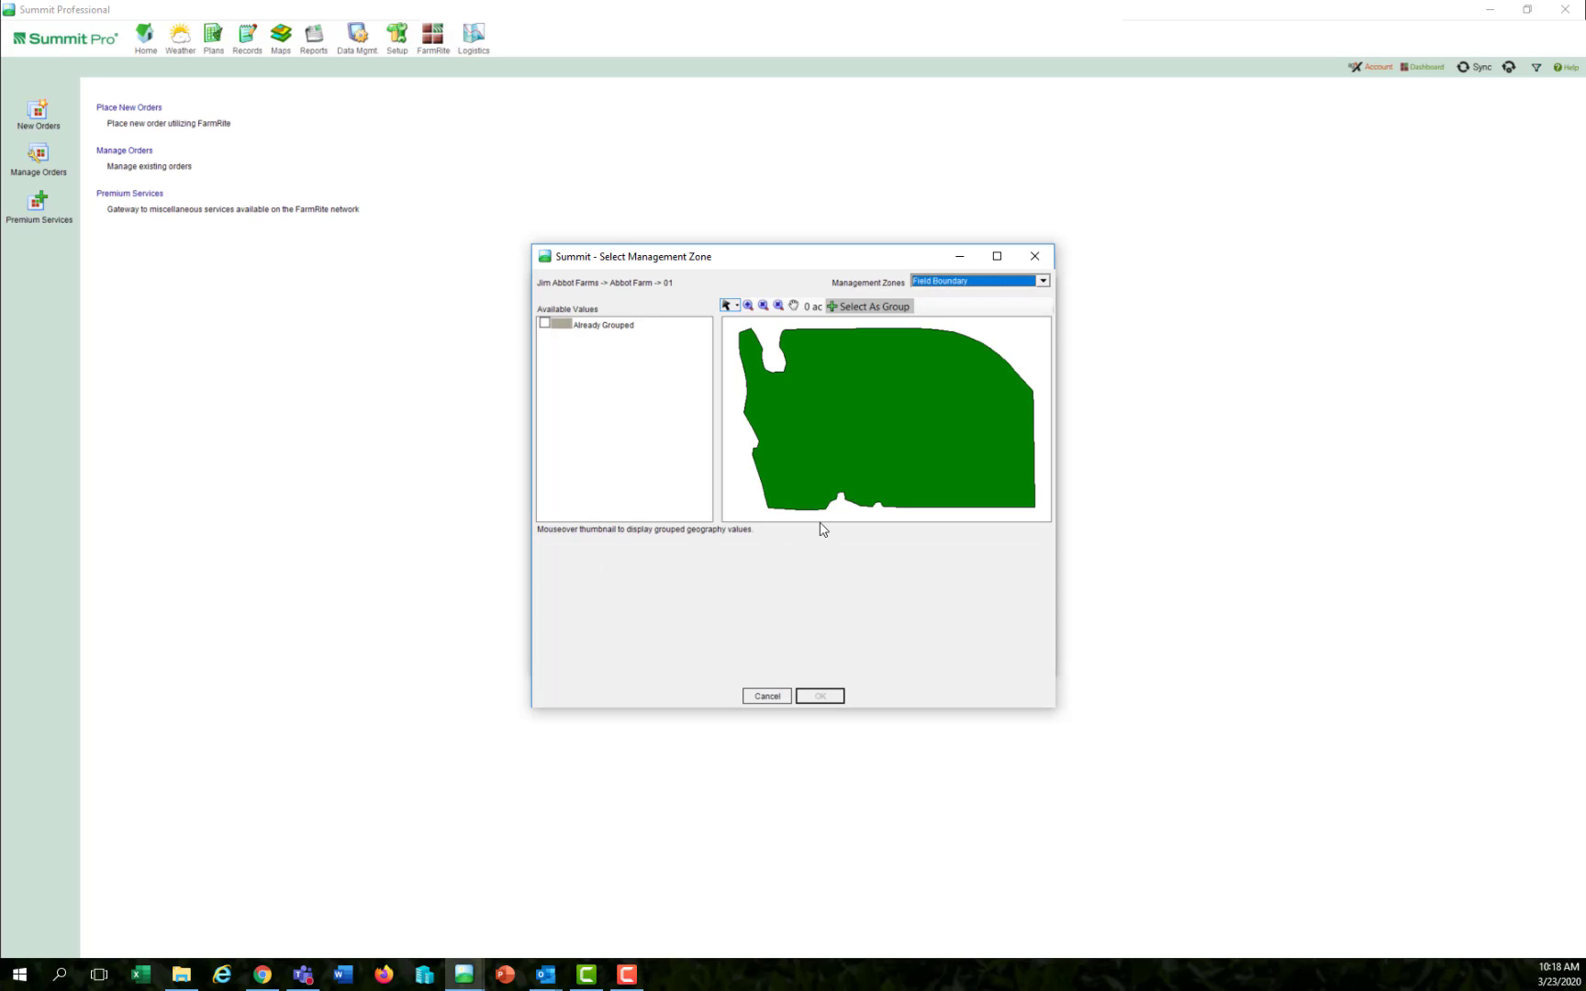
pyautogui.click(1043, 283)
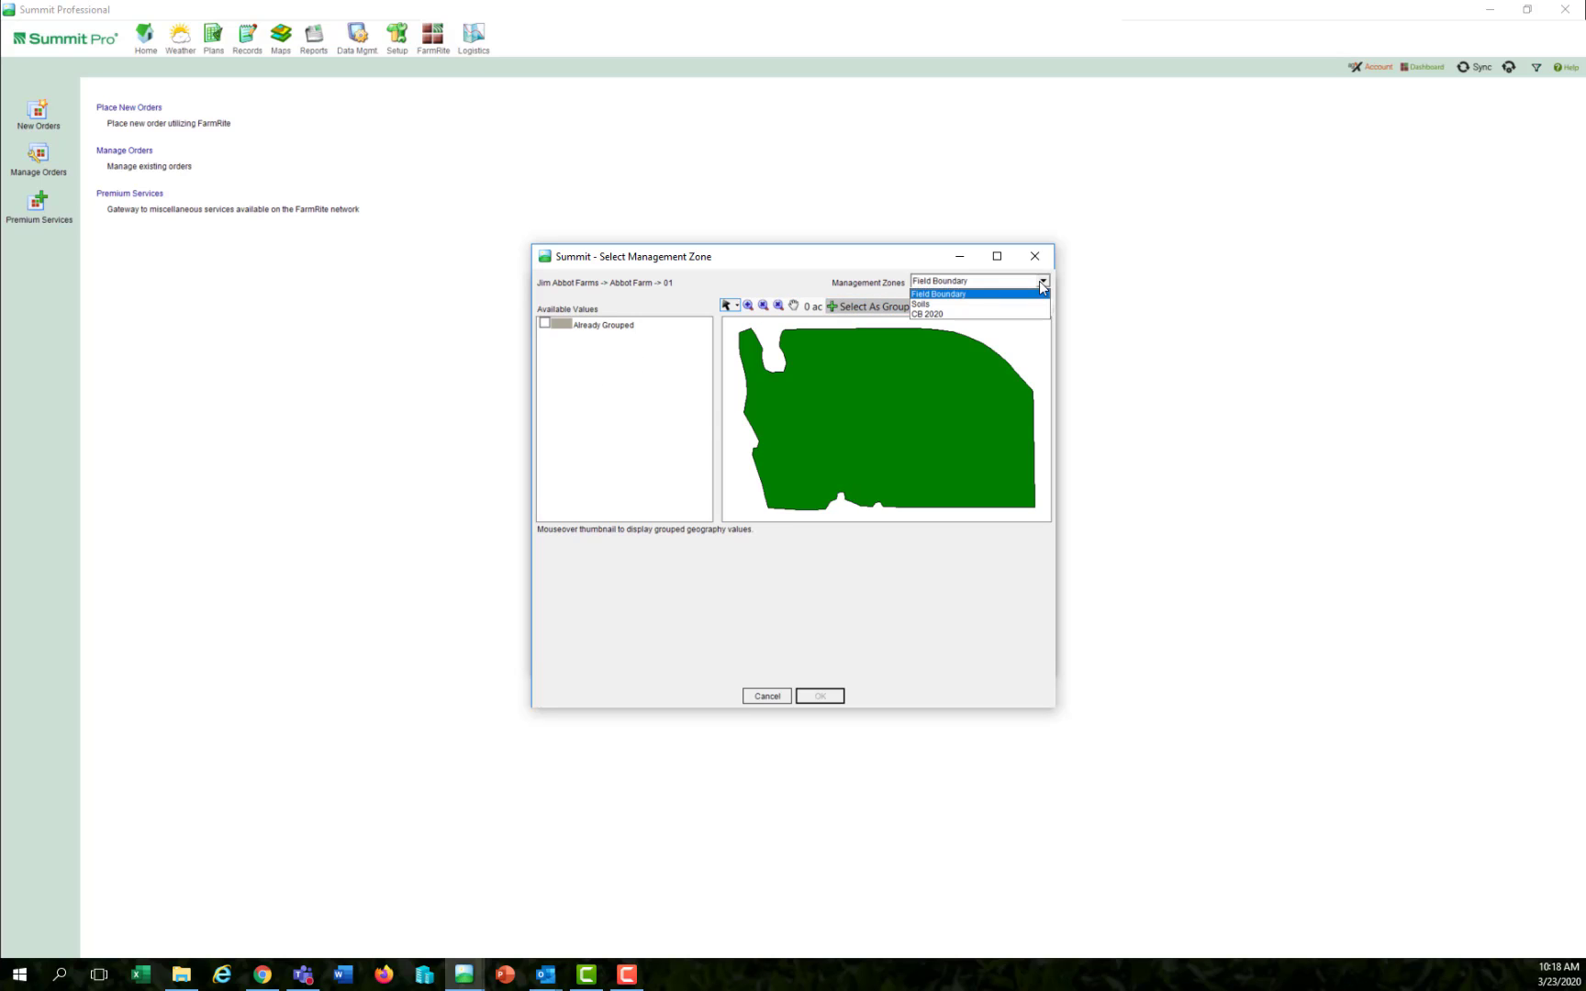
pyautogui.click(950, 315)
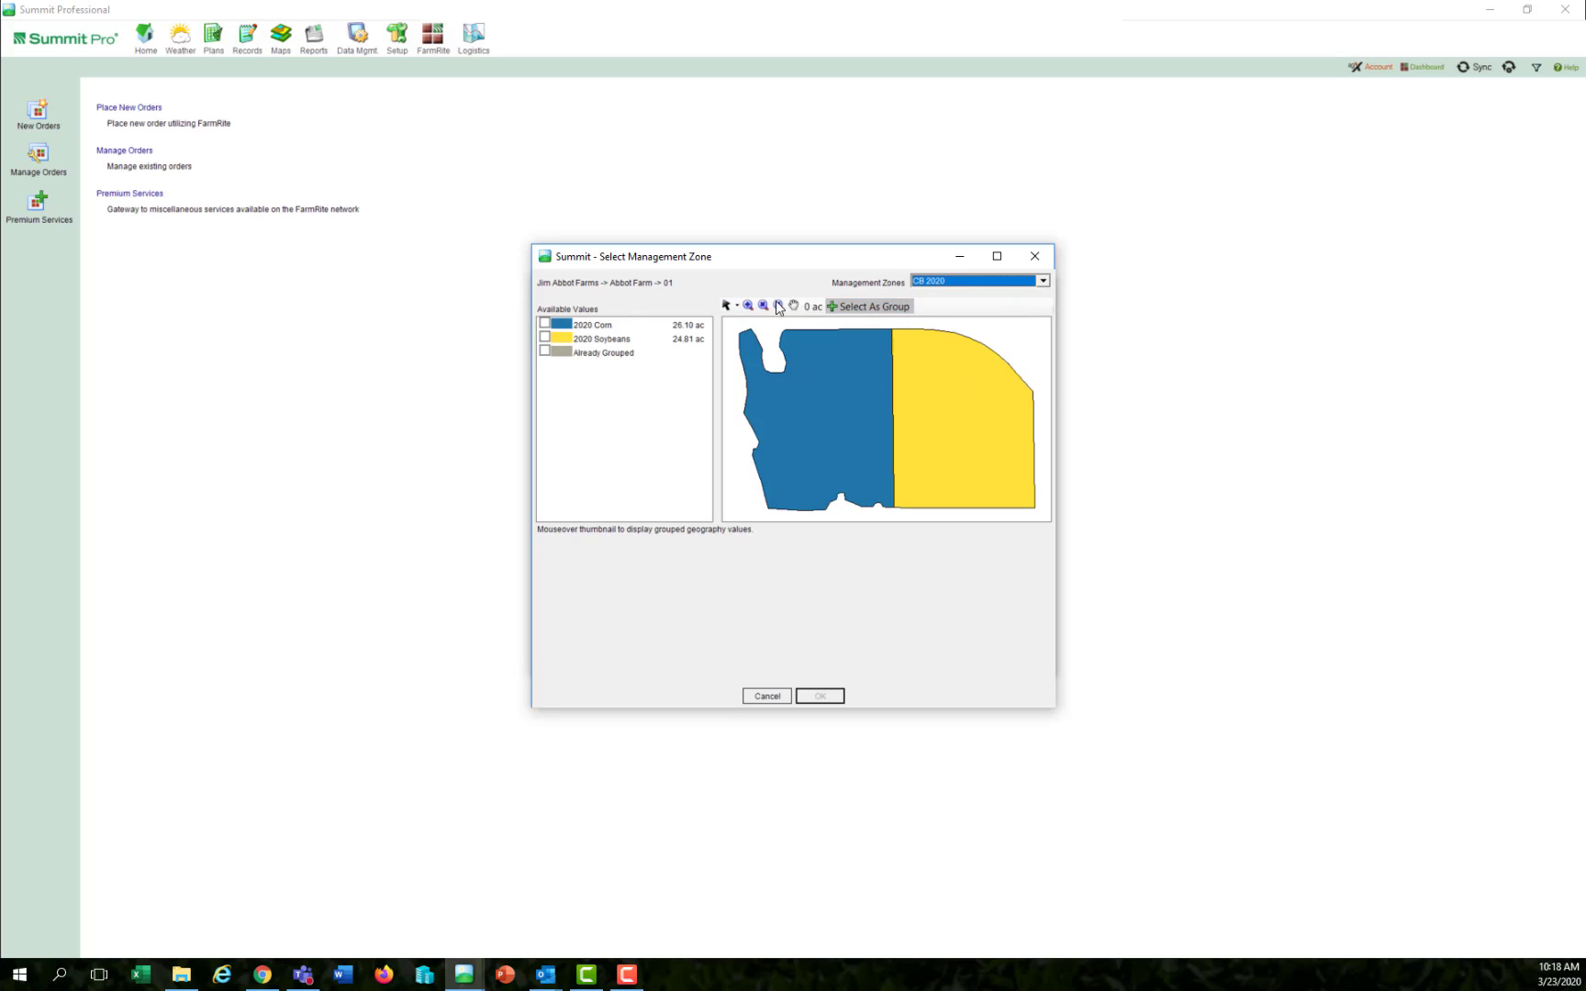
# Step: Group the 2020 Corn and 2020 Soybeans areas as two separate zones and accept them as the order's geography
pyautogui.click(840, 385)
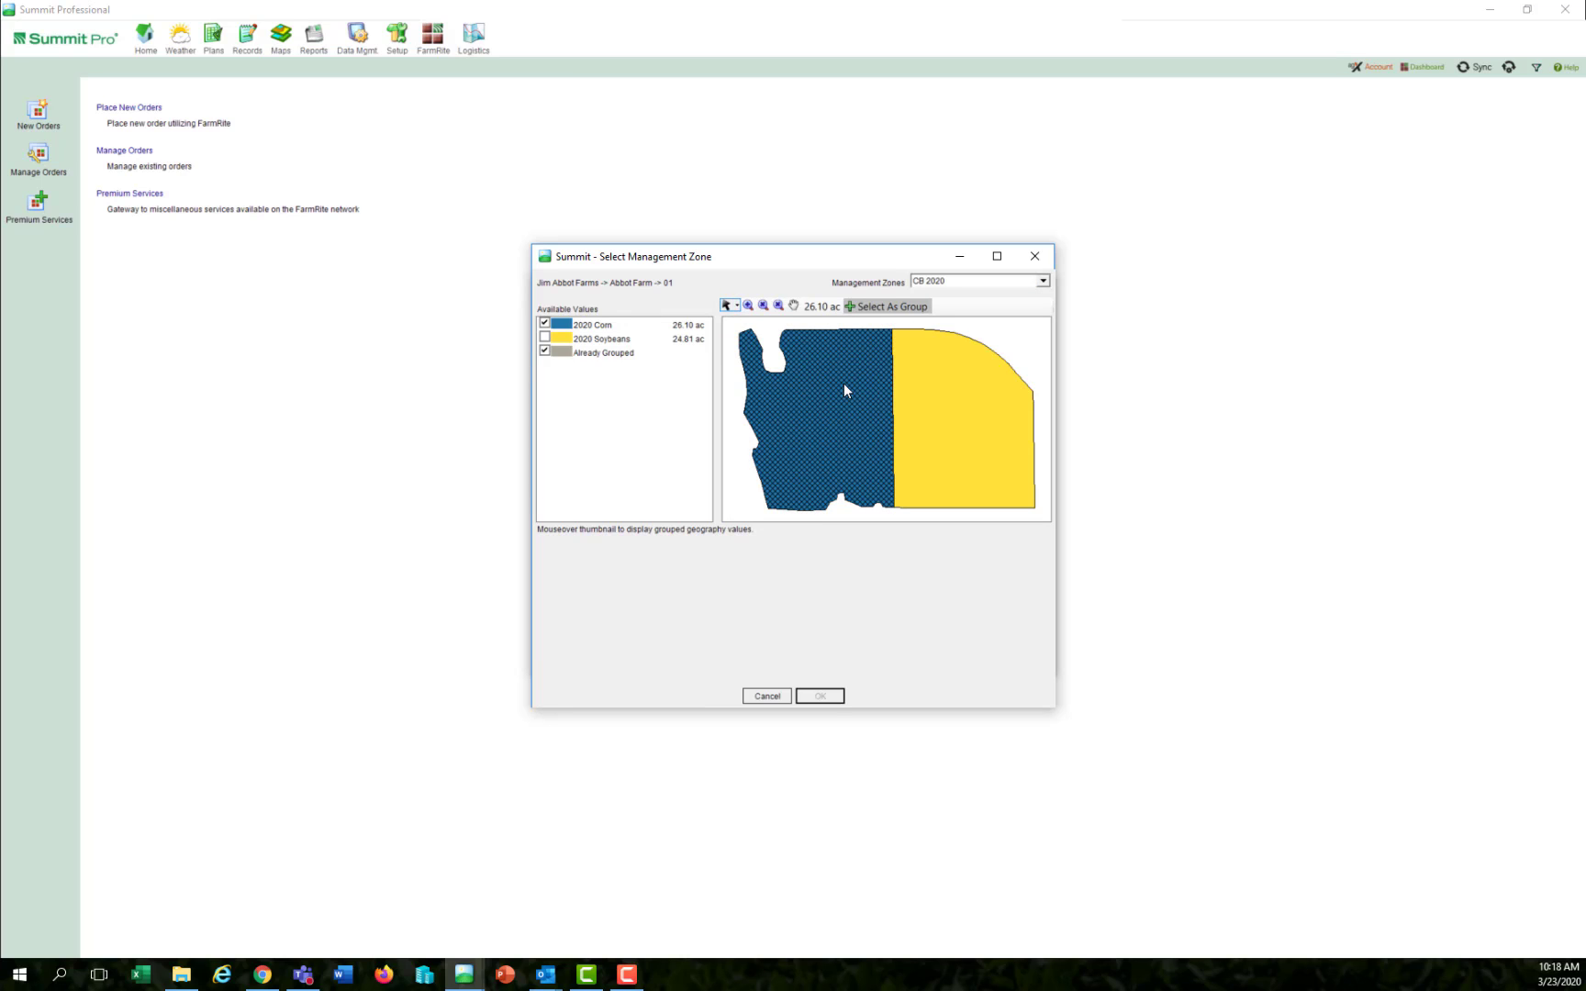
pyautogui.click(877, 314)
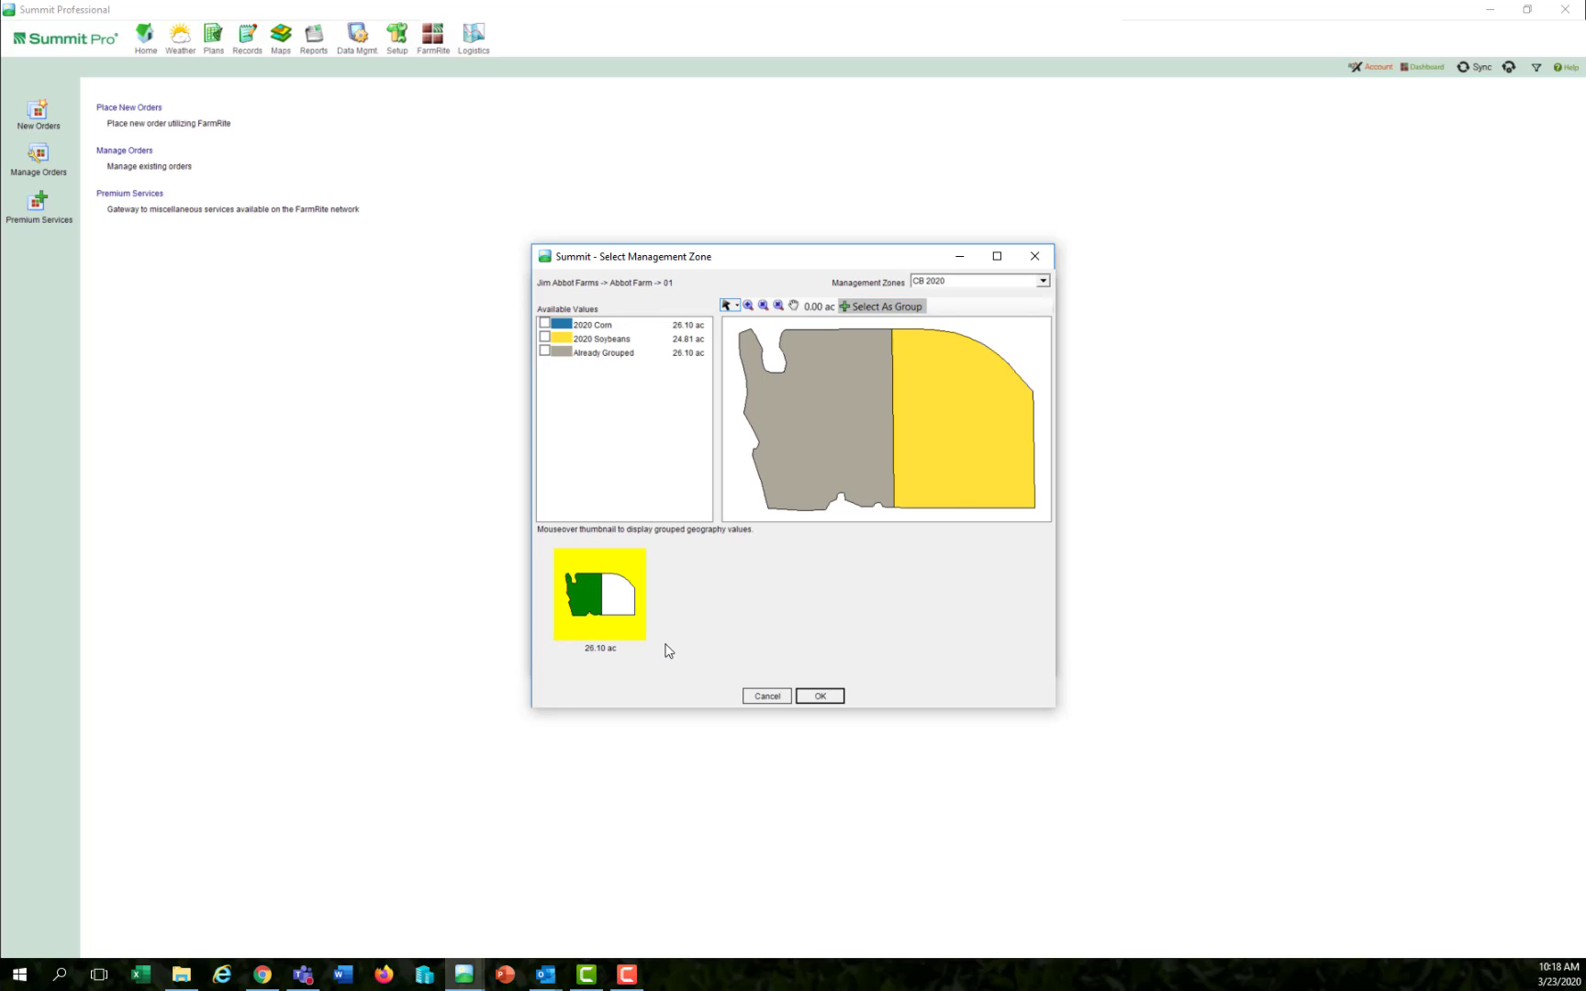
pyautogui.click(547, 339)
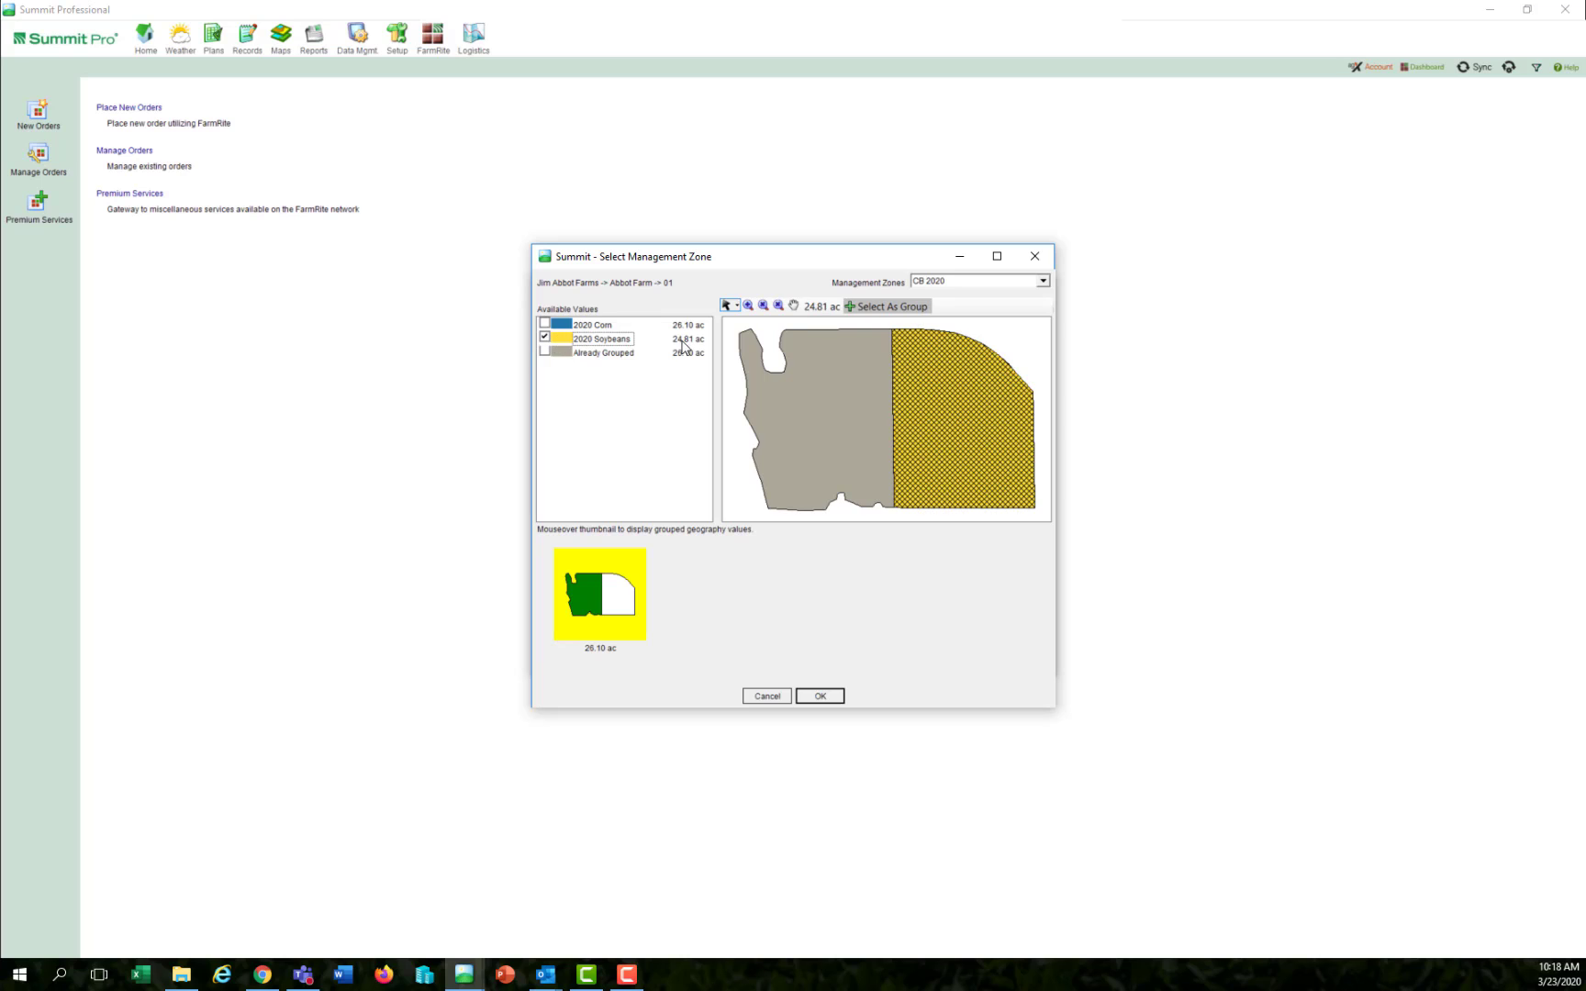
pyautogui.click(866, 310)
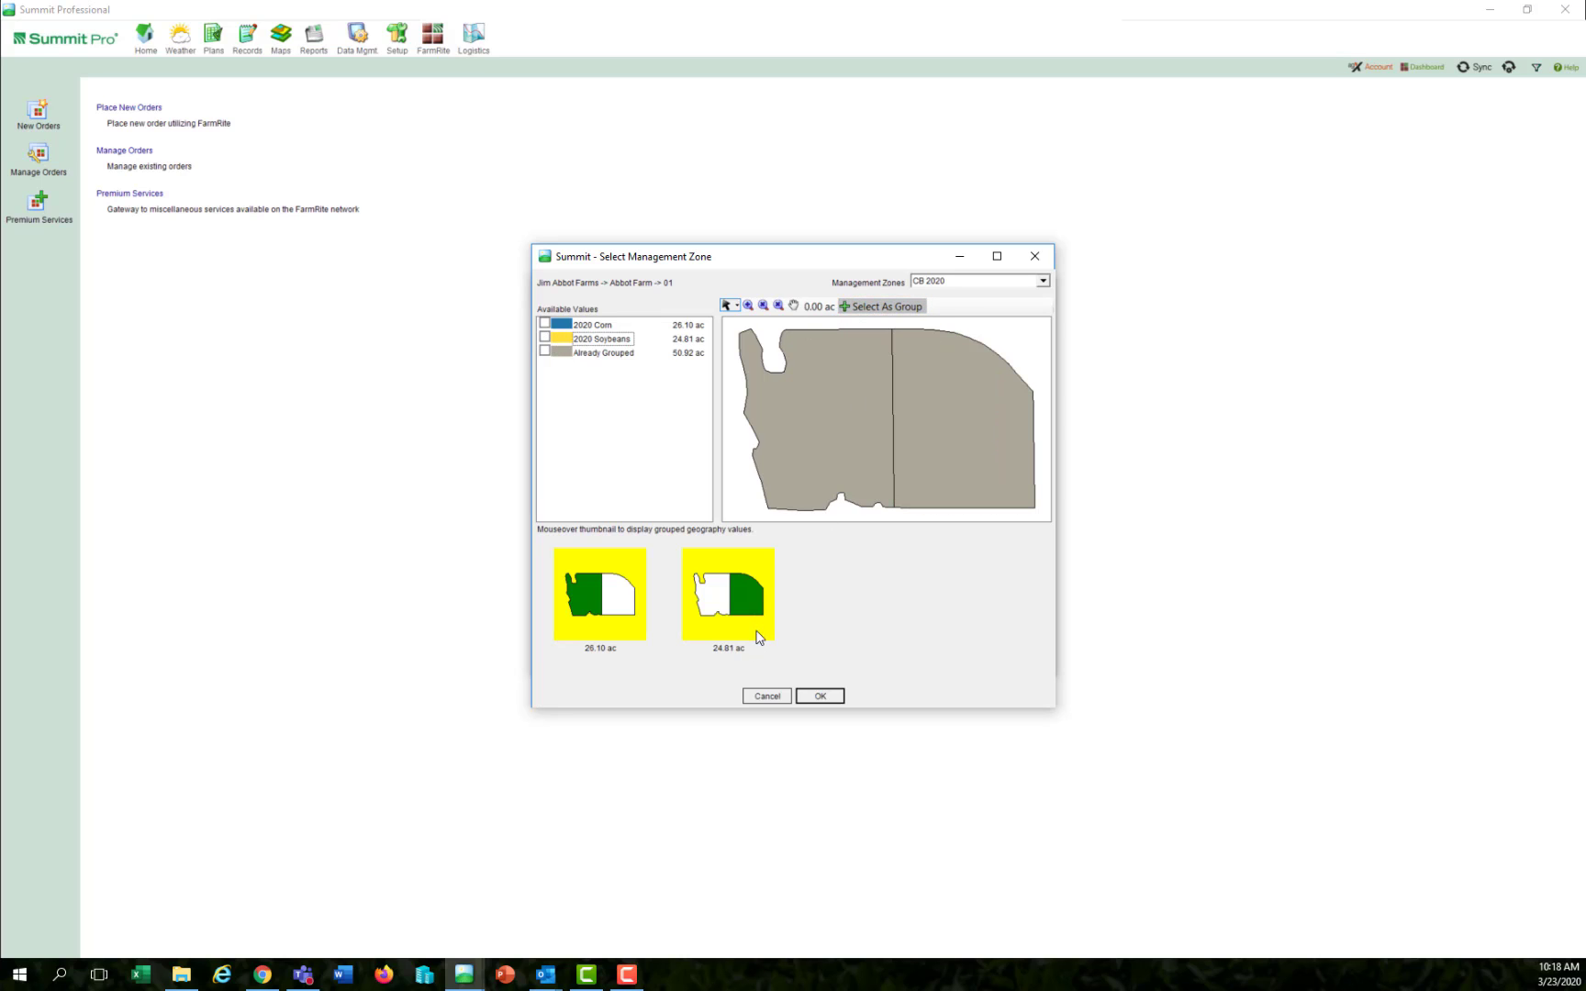
pyautogui.click(832, 698)
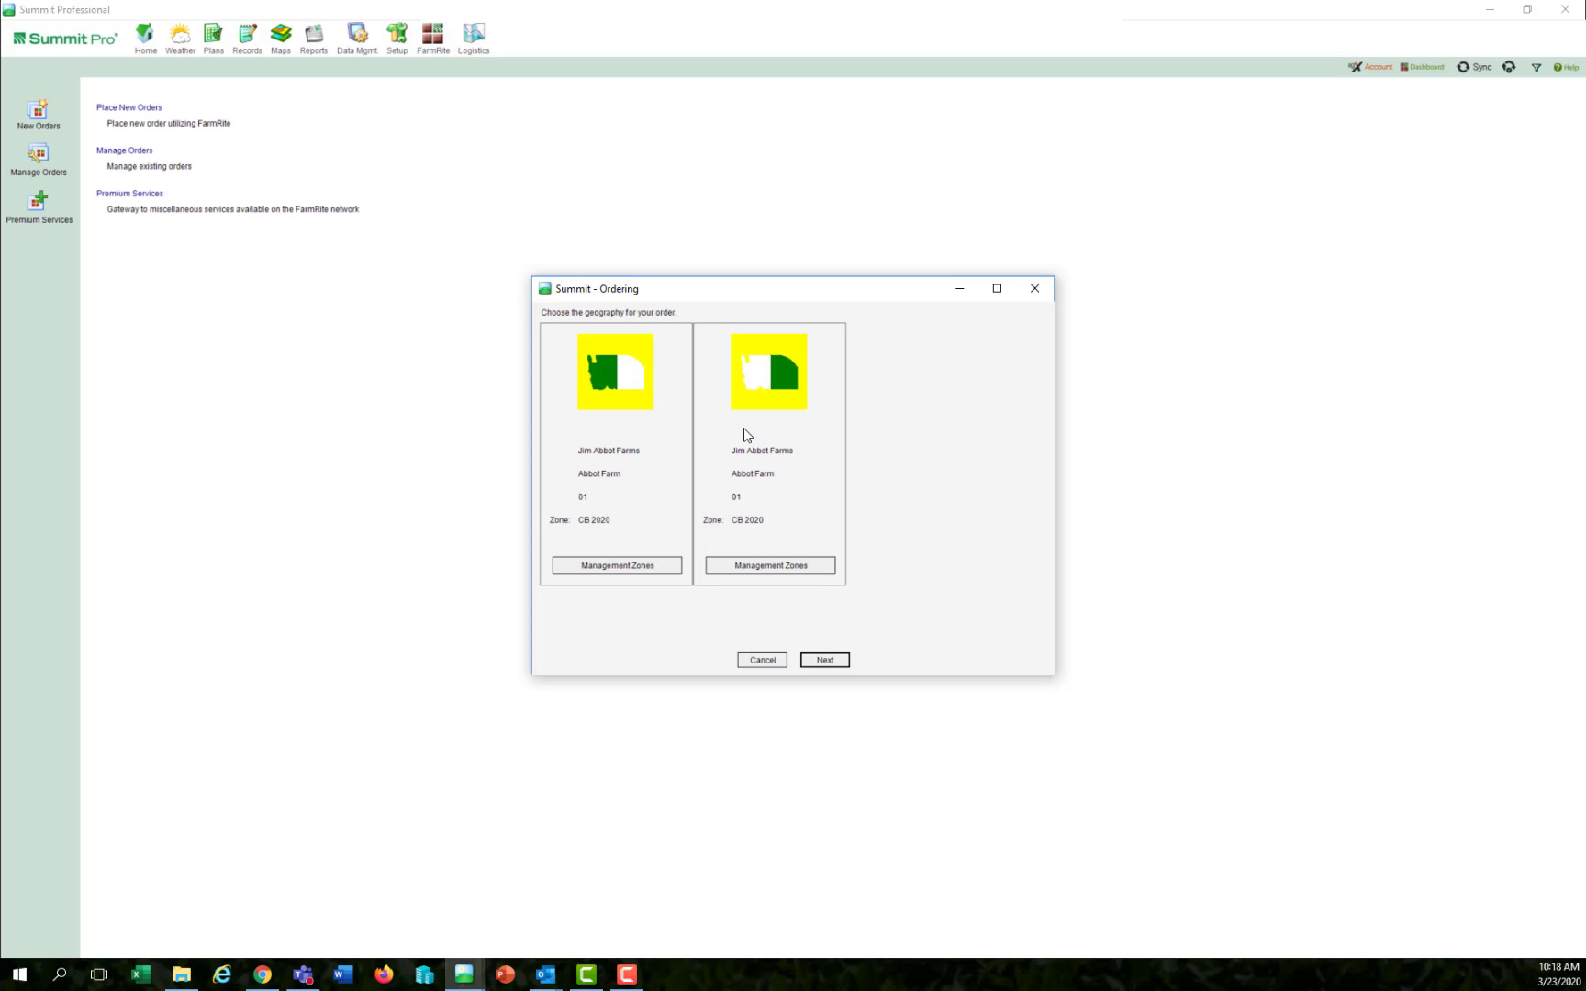
pyautogui.click(825, 660)
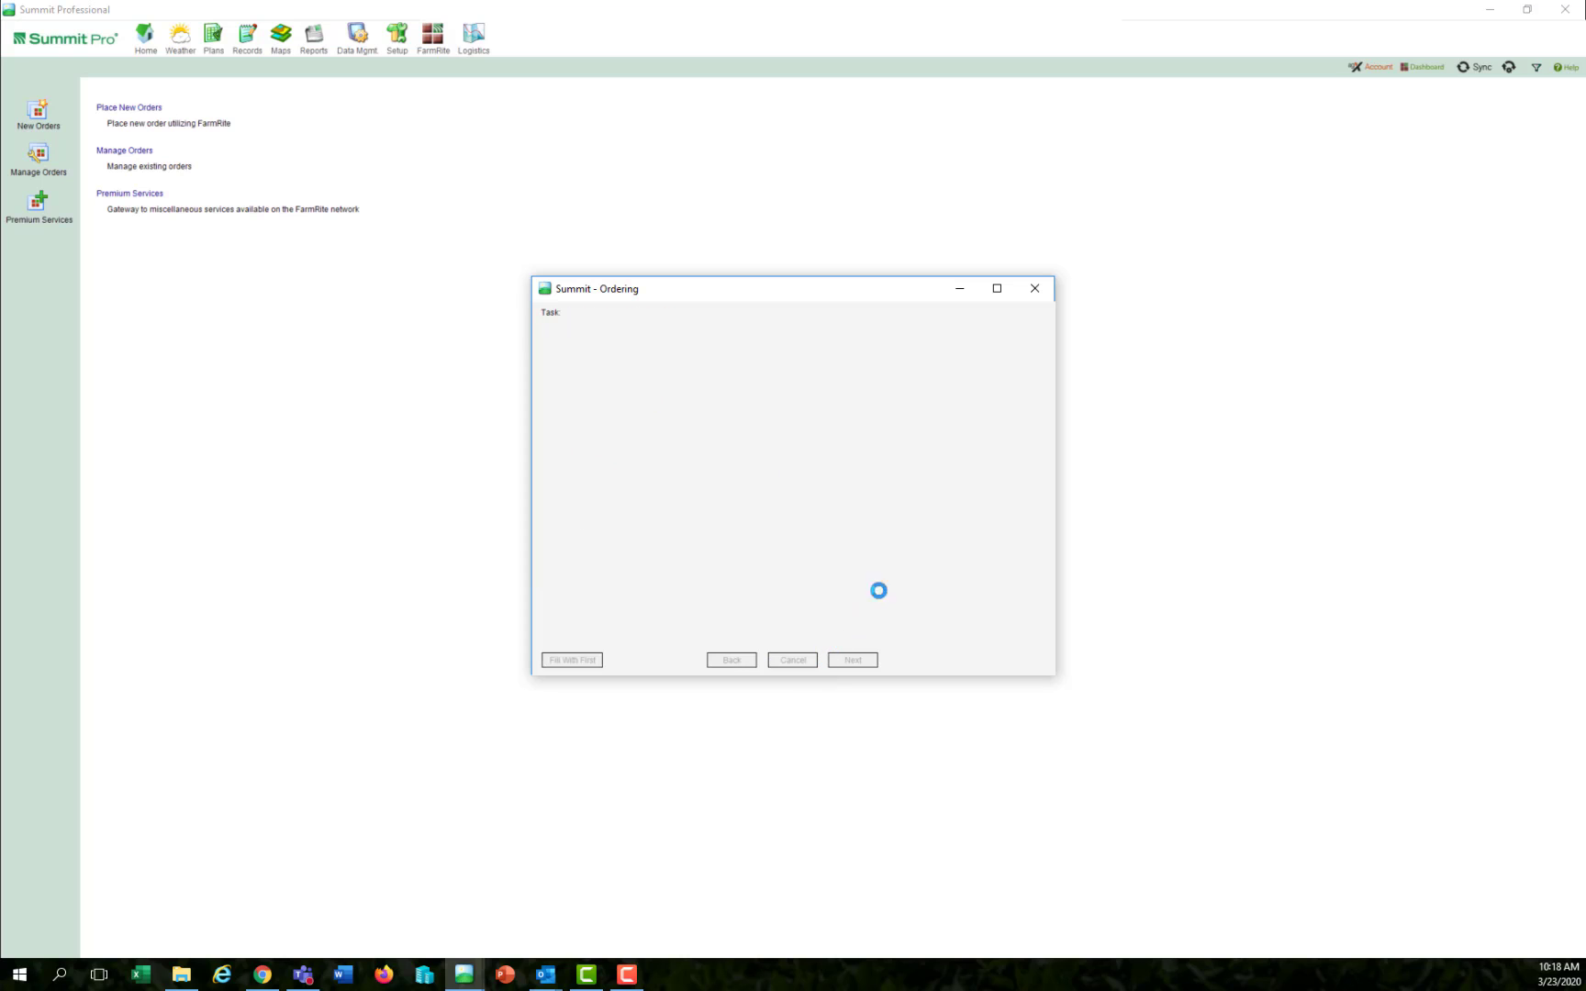
# Step: Set the corn zone's P Rec product to DAP Rec, with year 1 crop Corn, purpose Dry Grain and yield goal 265
pyautogui.click(996, 288)
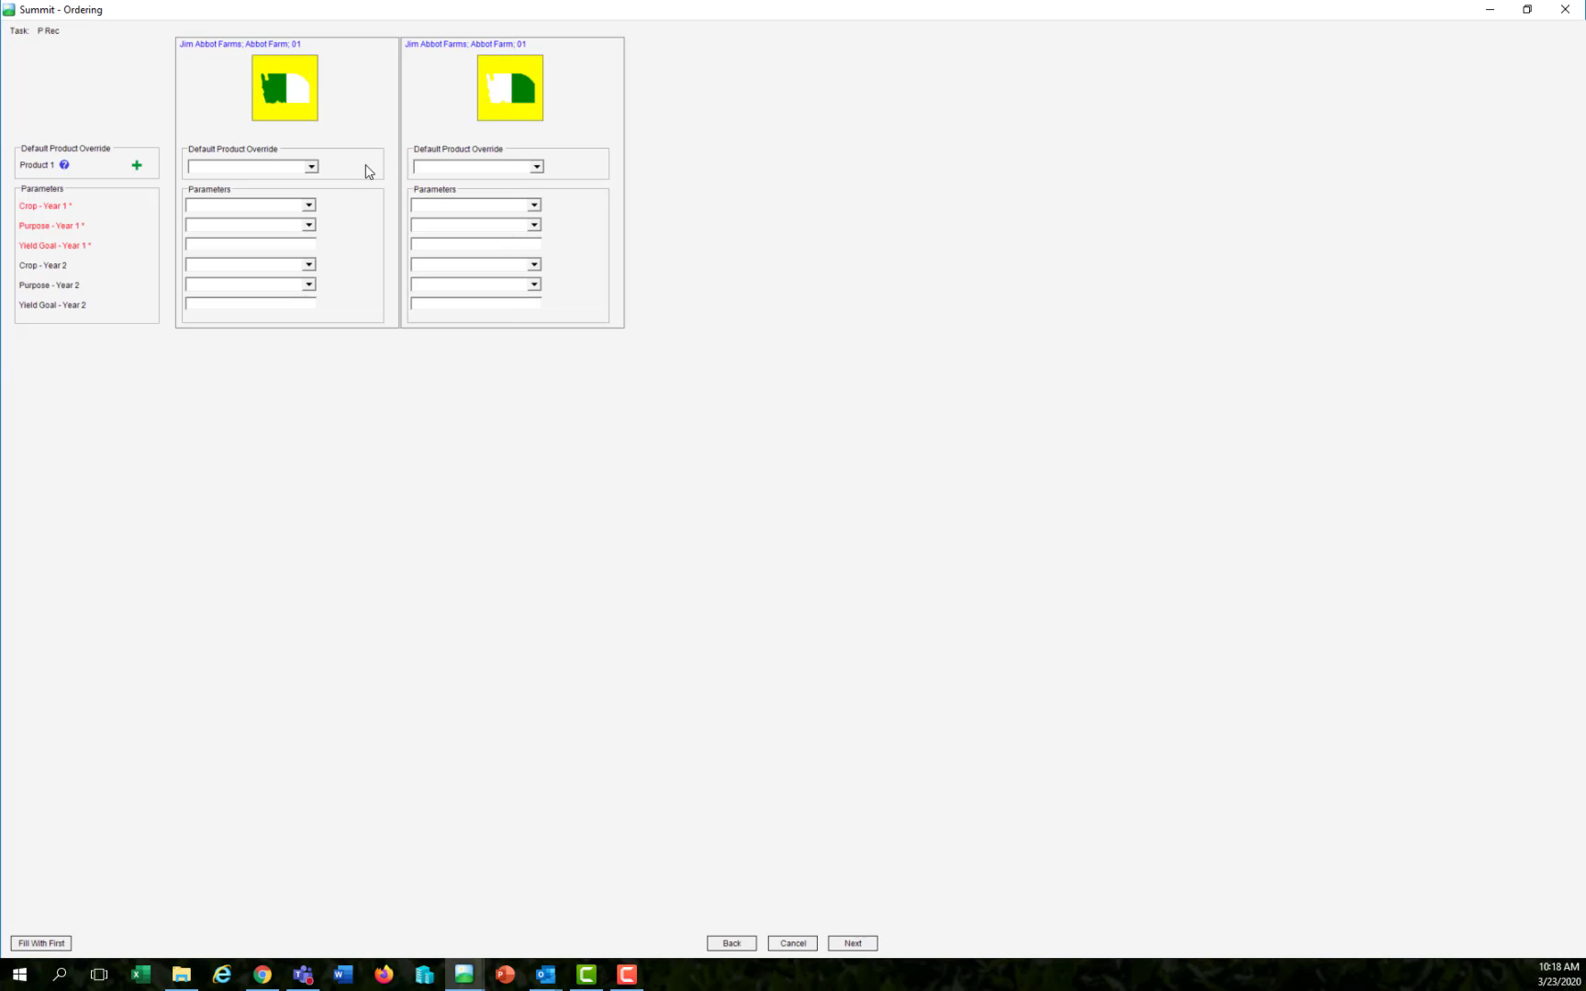
pyautogui.click(312, 167)
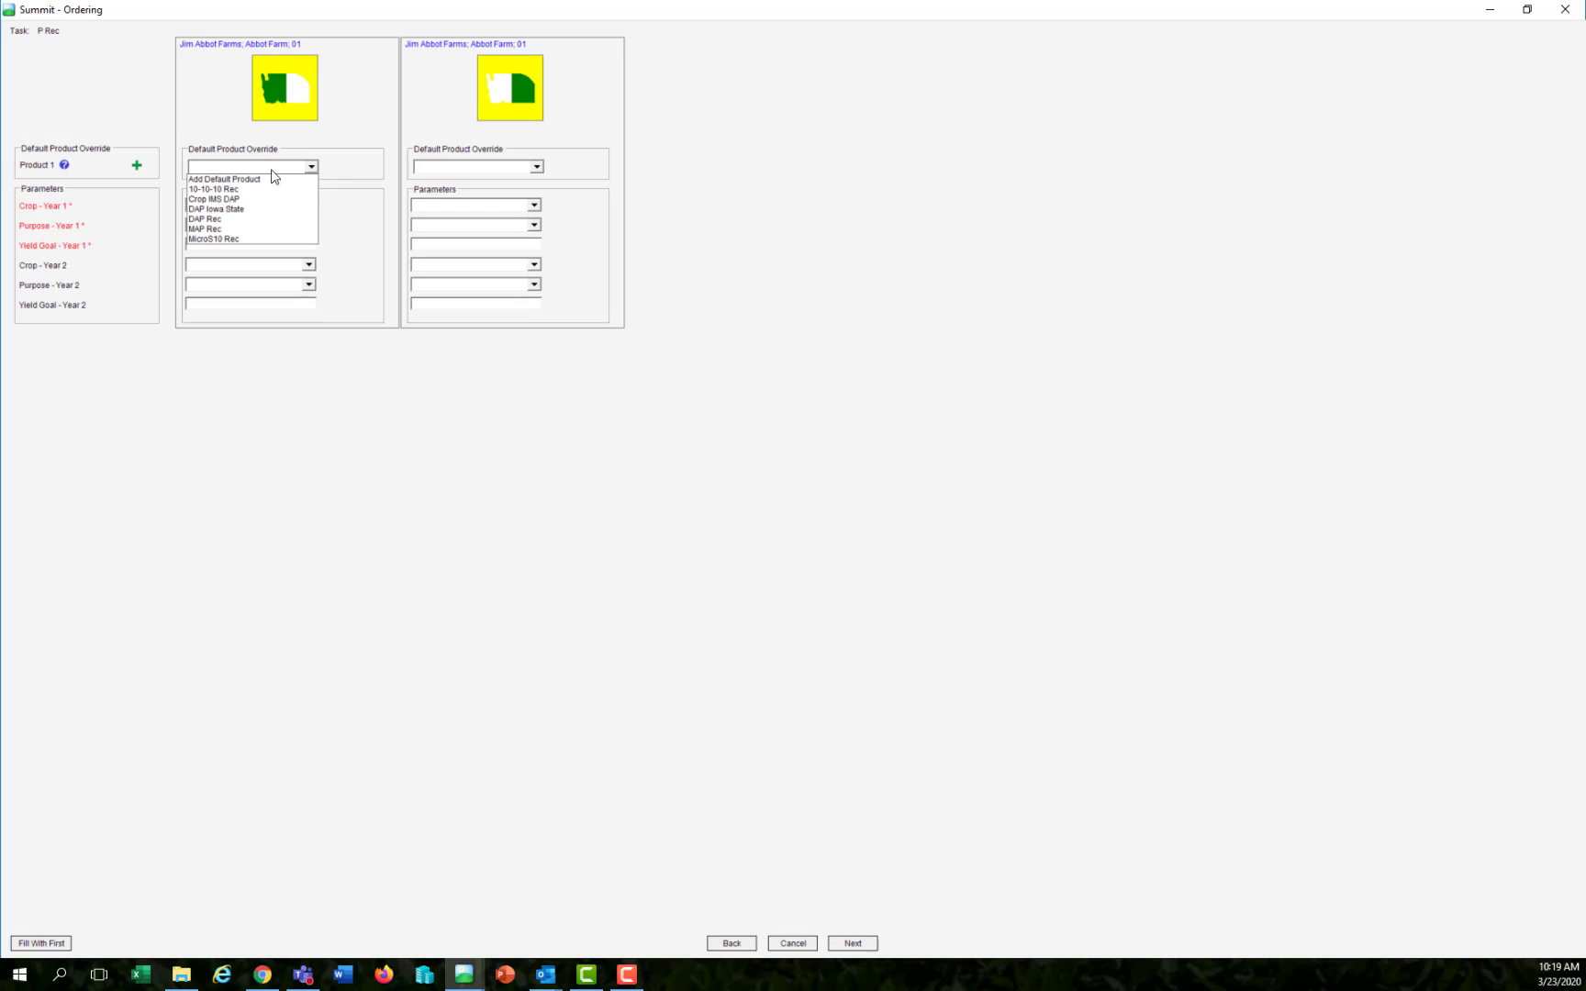
pyautogui.click(250, 220)
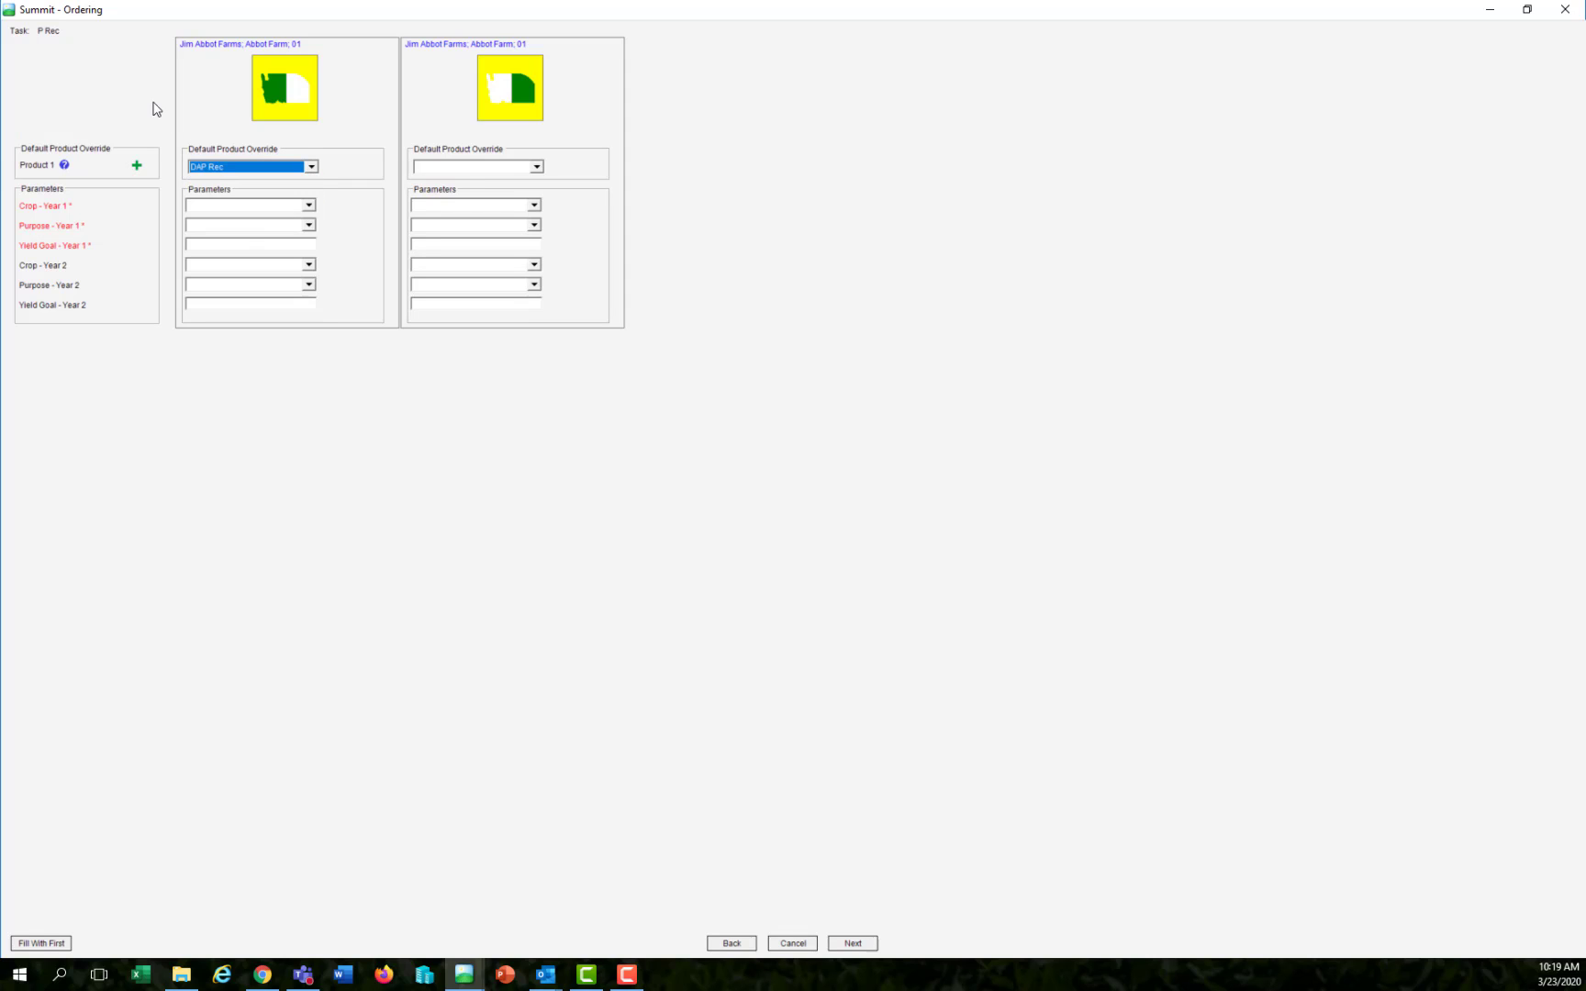
pyautogui.click(308, 205)
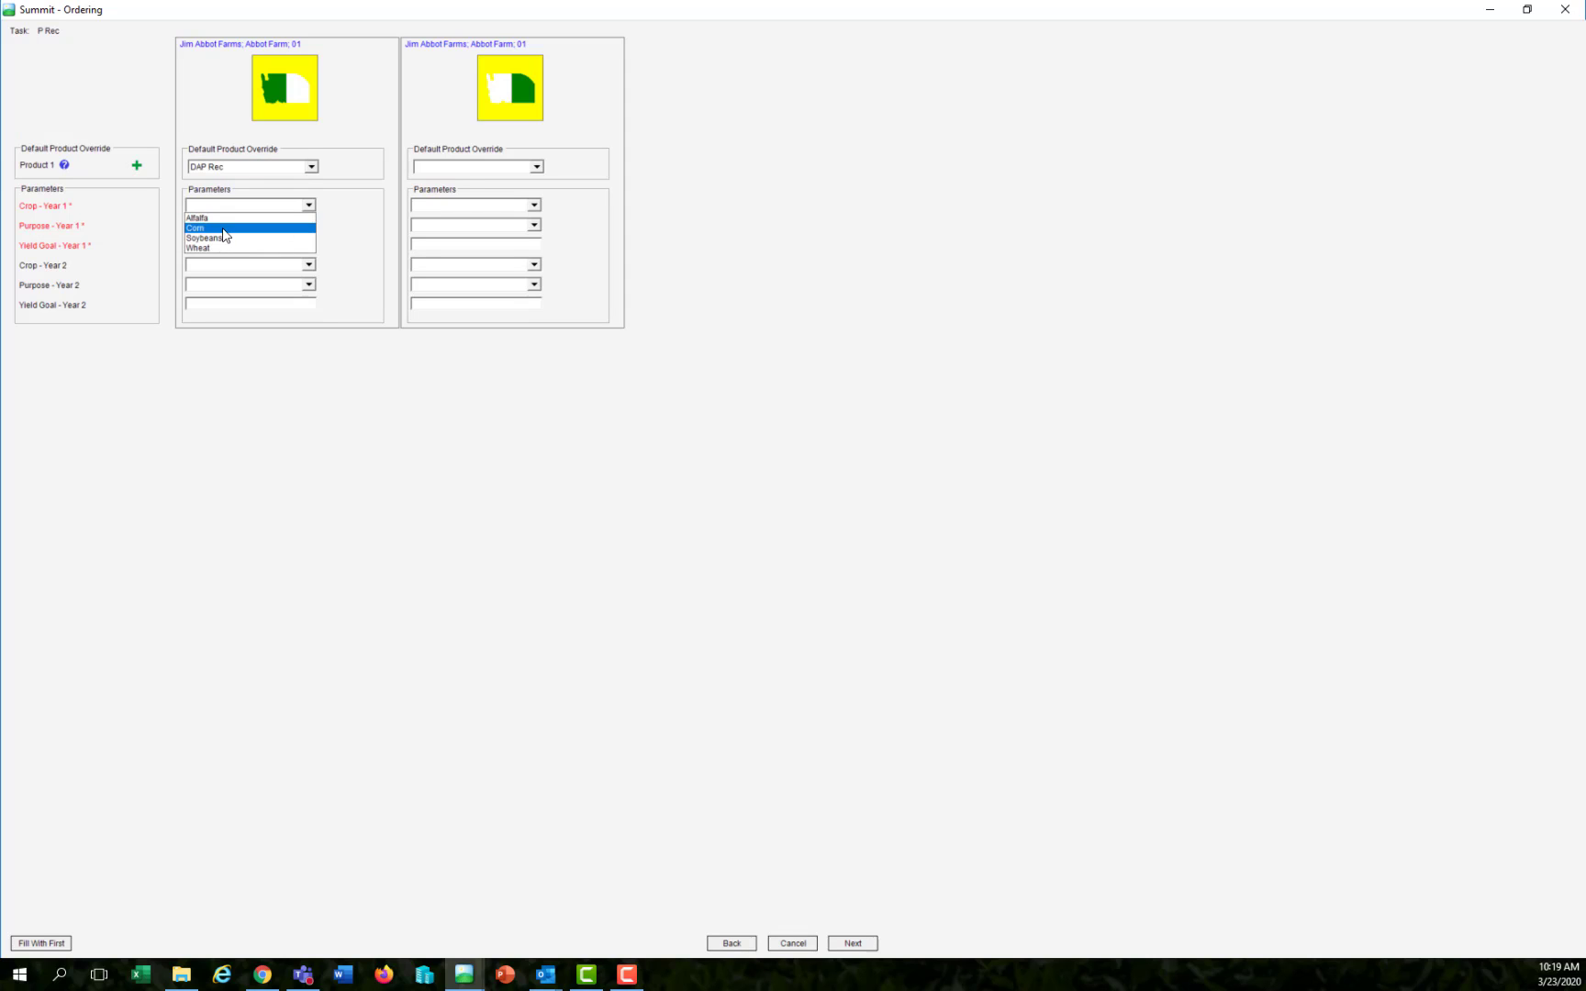
pyautogui.click(229, 229)
pyautogui.click(308, 225)
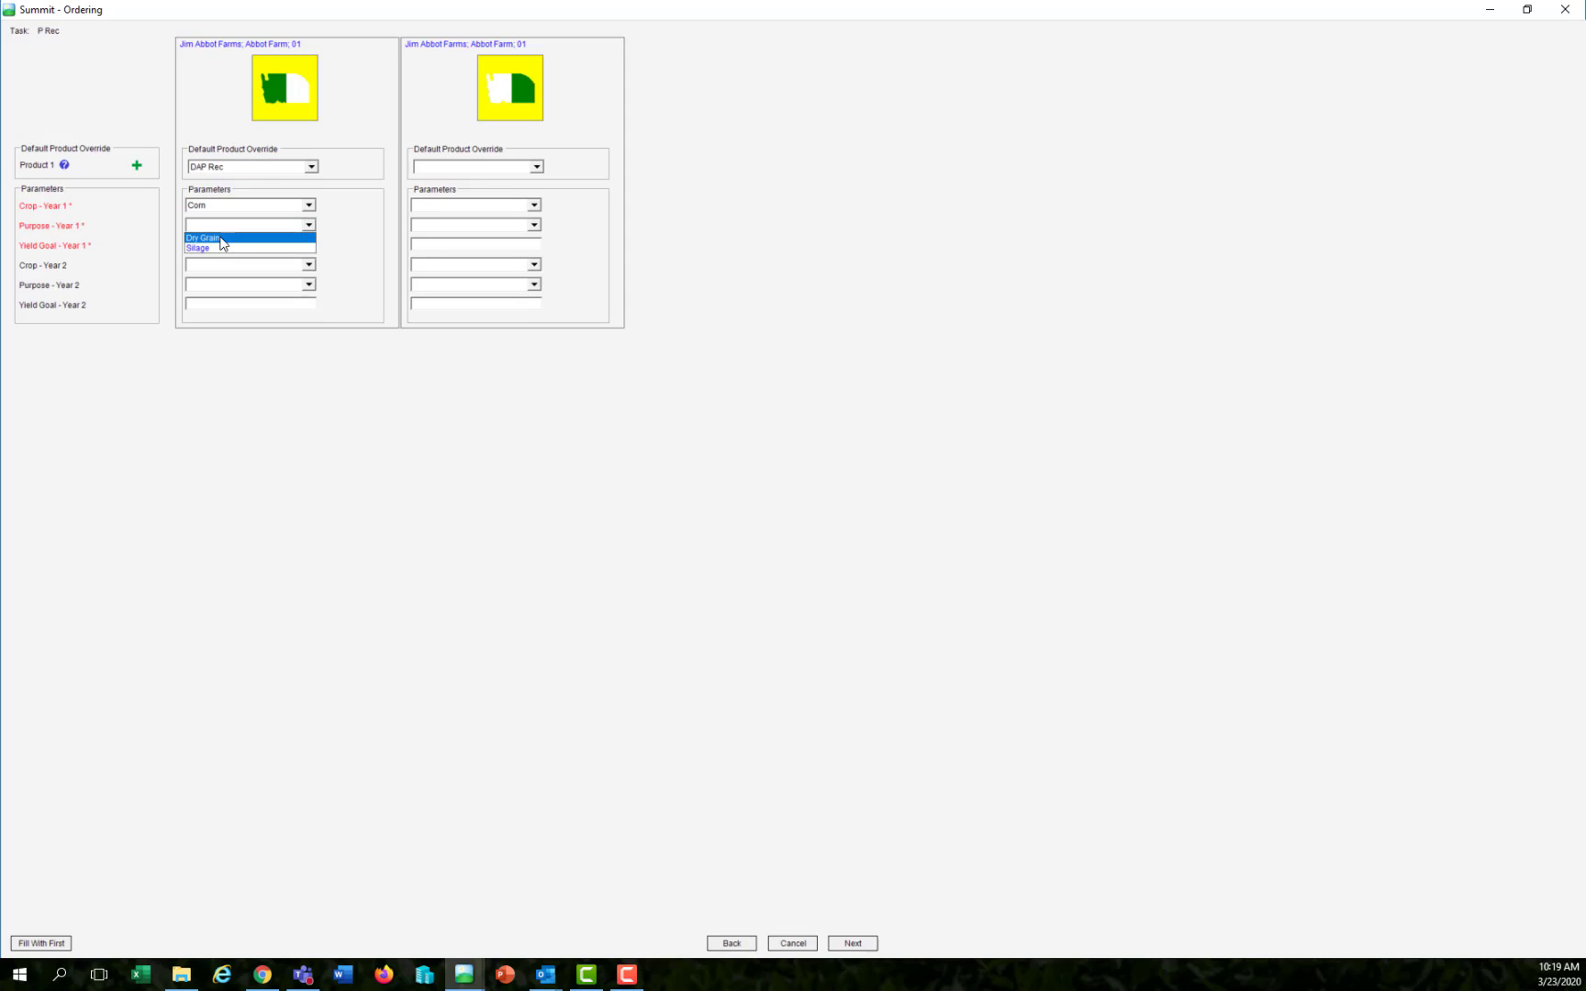
pyautogui.click(221, 237)
pyautogui.click(227, 243)
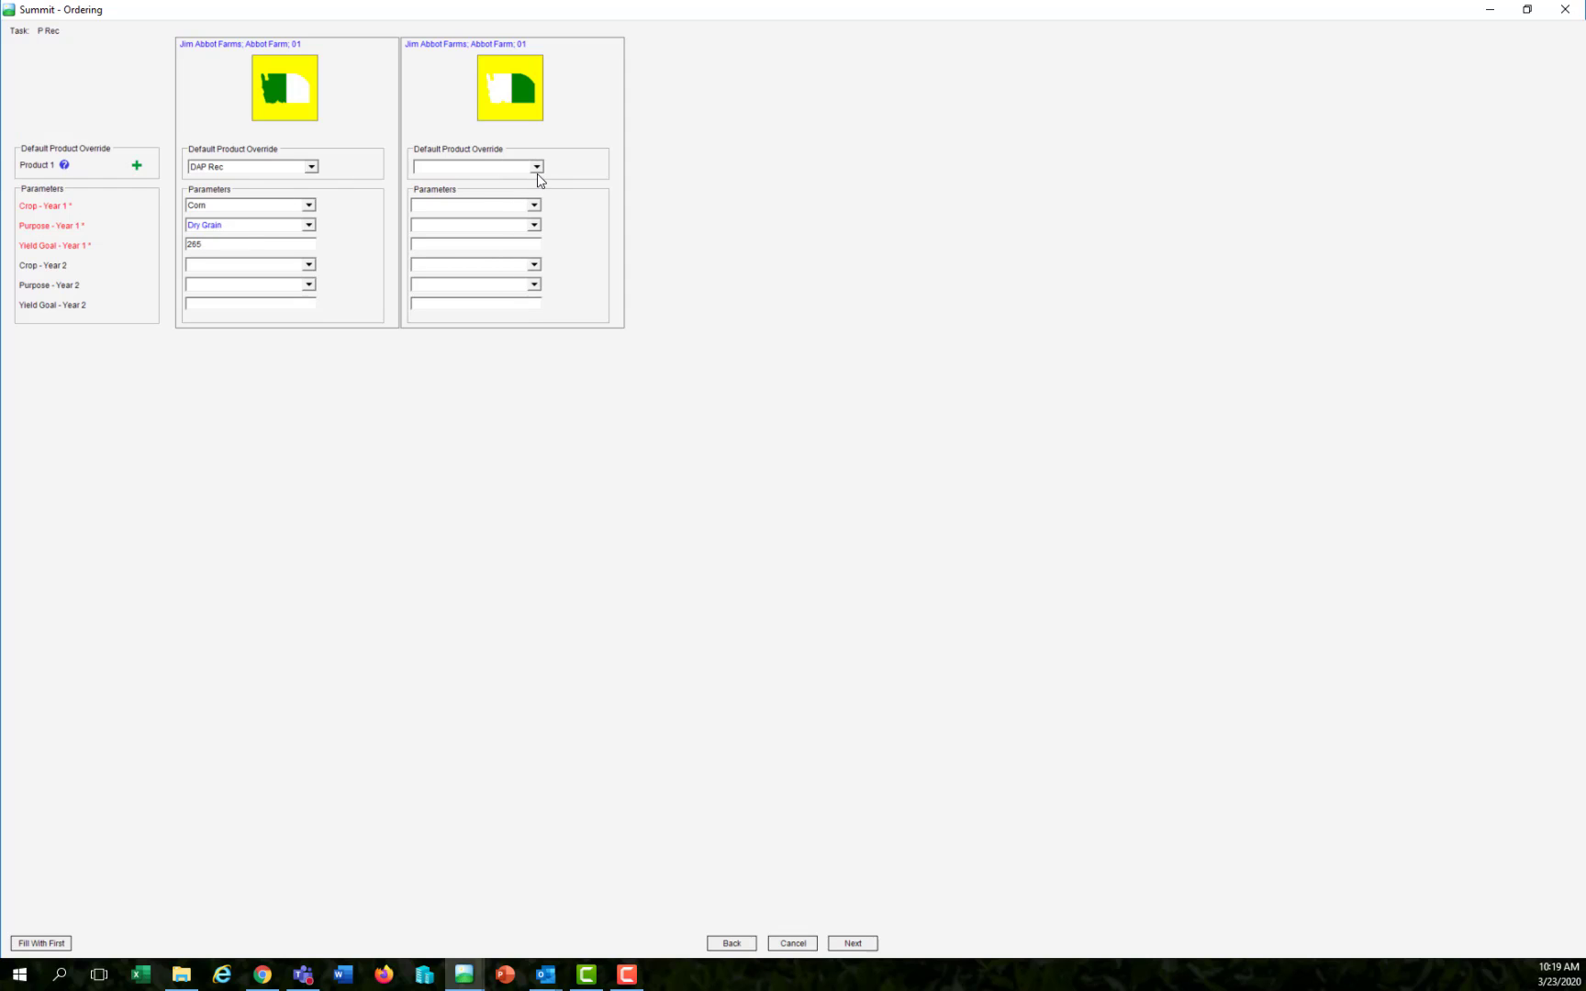
# Step: Fill the soybean zone's P Rec from the corn zone, set crop Soybeans, purpose Dry Grain and yield goal 70, and continue to K Rec
pyautogui.click(40, 944)
pyautogui.click(534, 205)
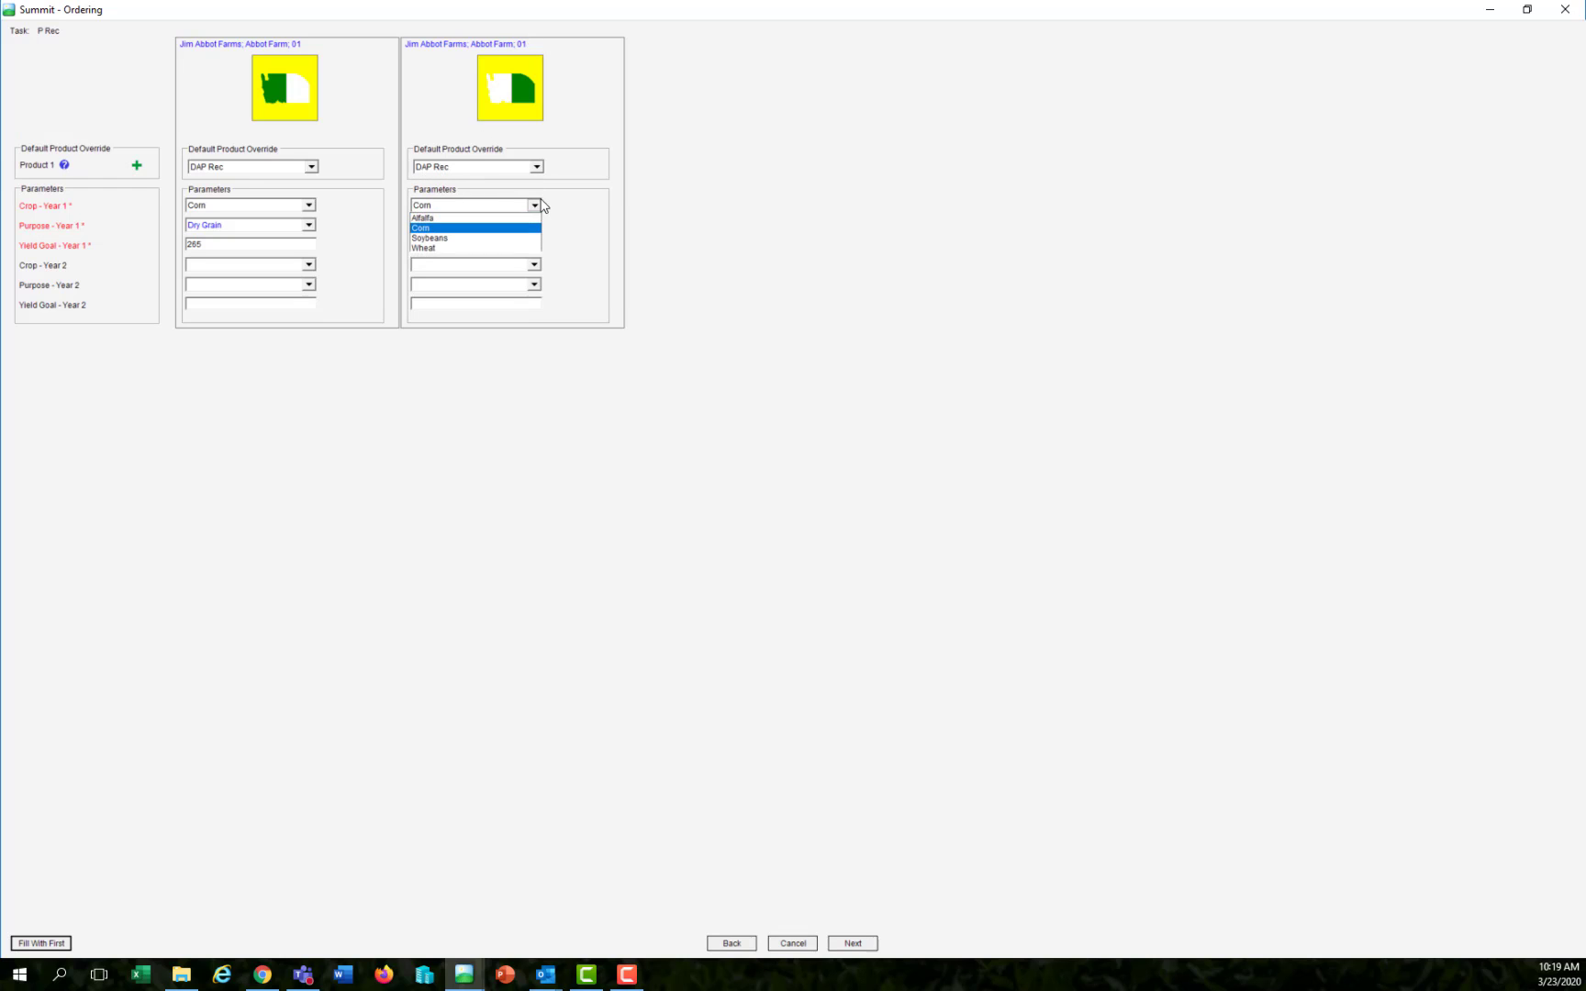
pyautogui.click(443, 237)
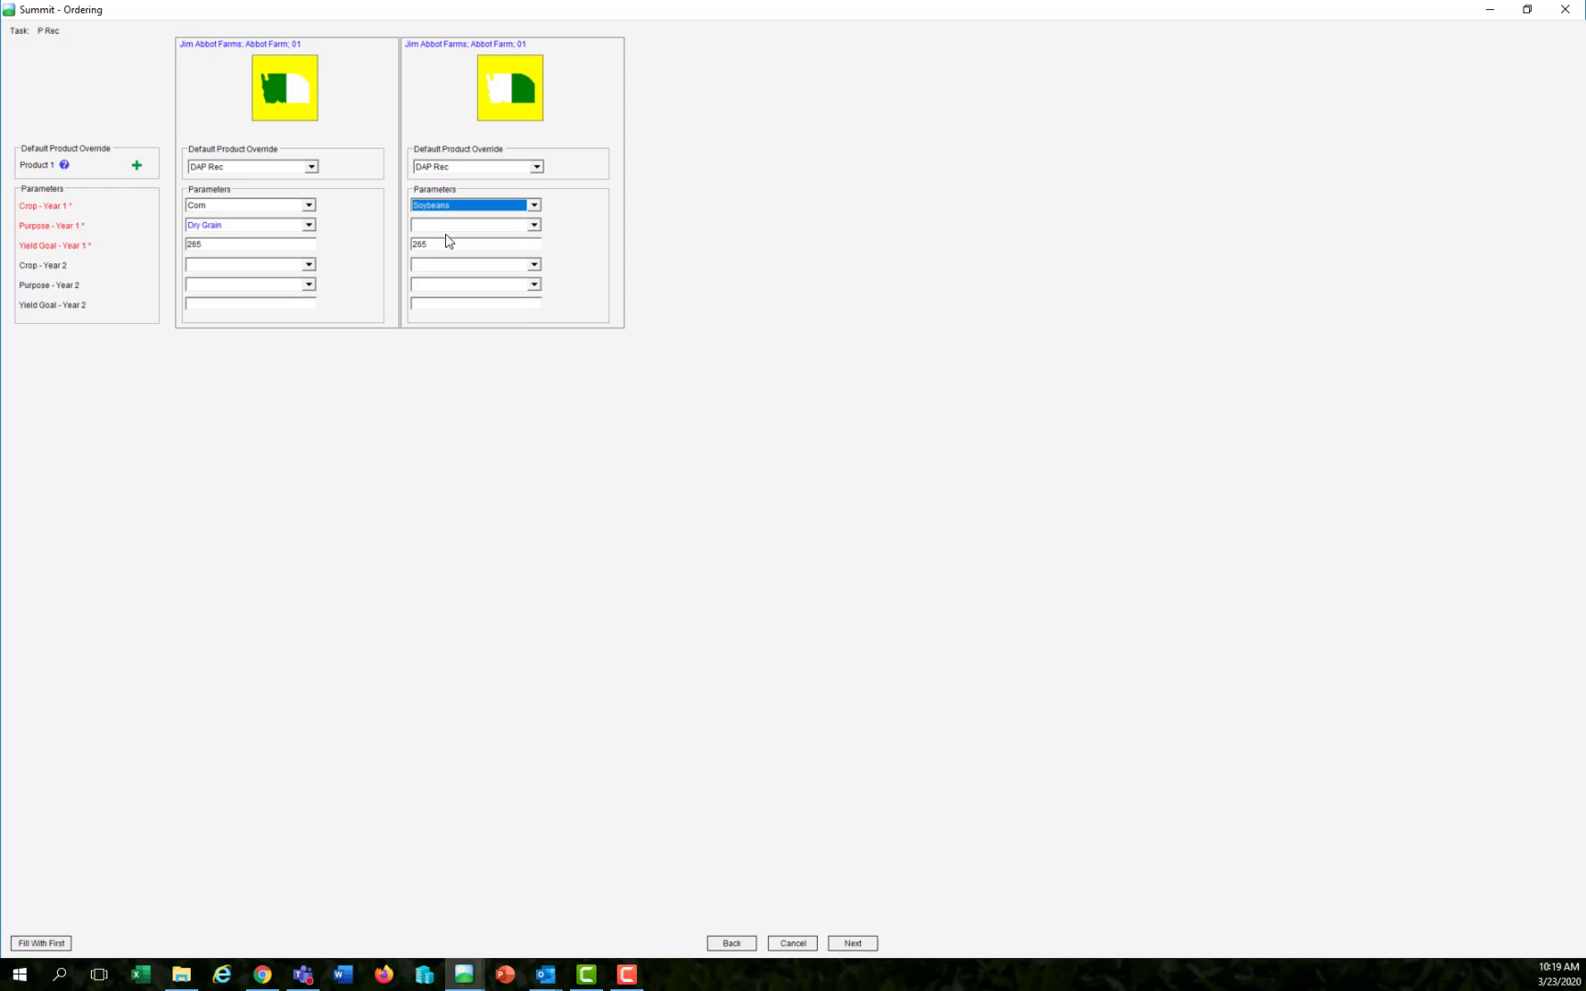
pyautogui.click(534, 224)
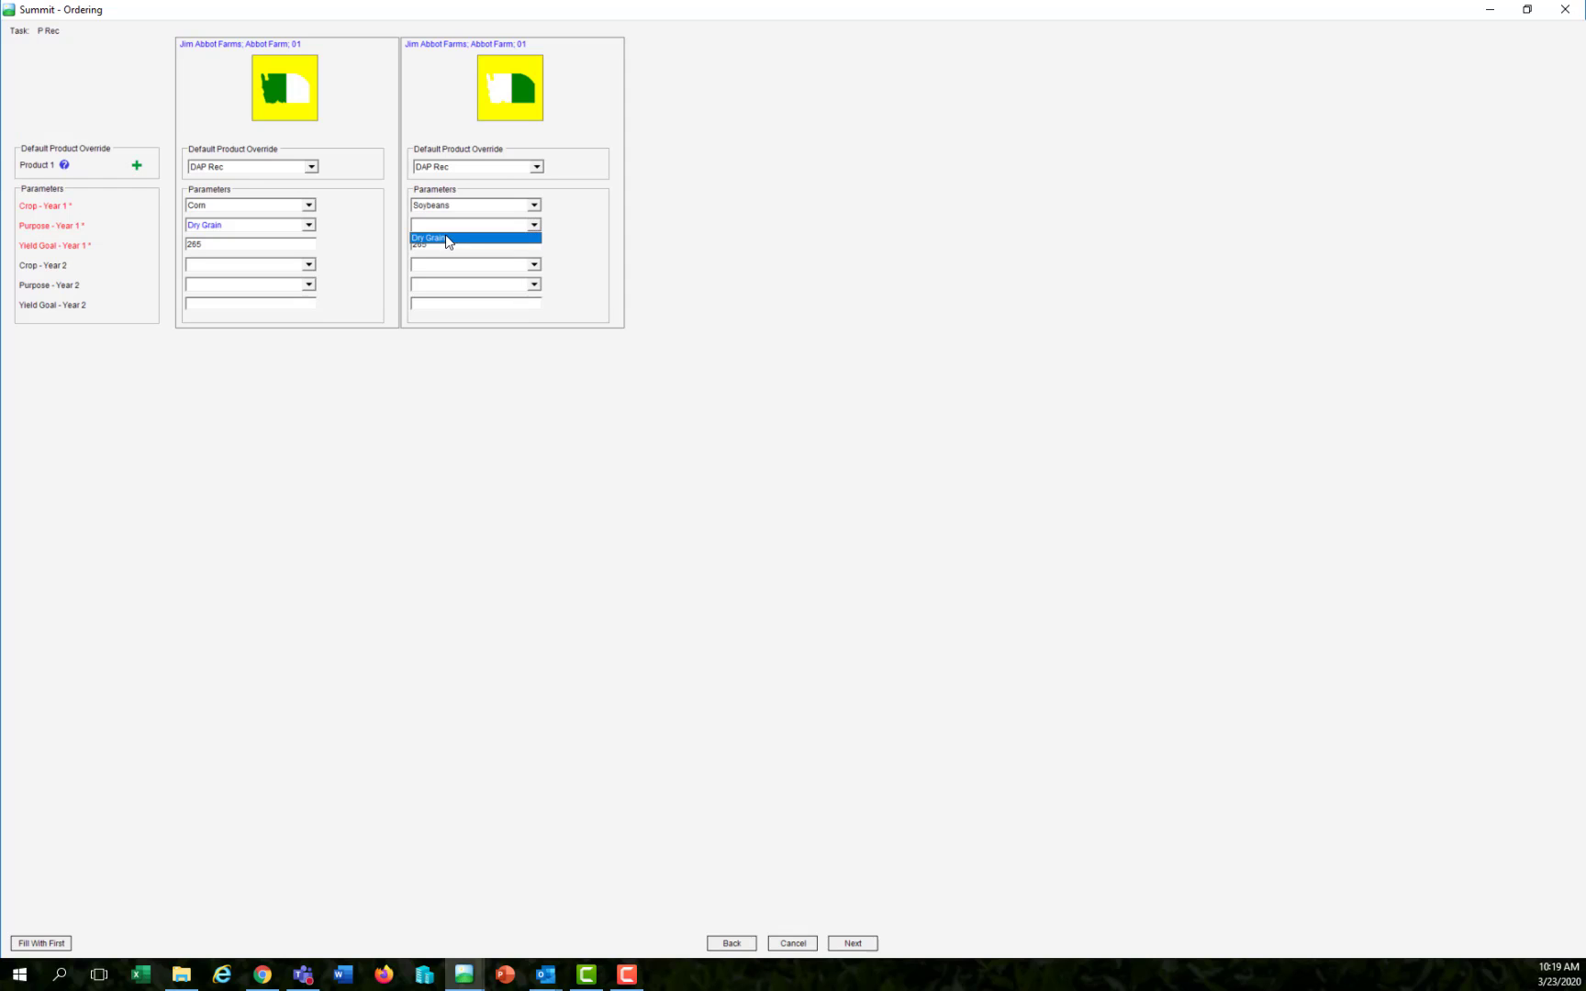
pyautogui.click(446, 238)
pyautogui.write('70')
pyautogui.click(850, 943)
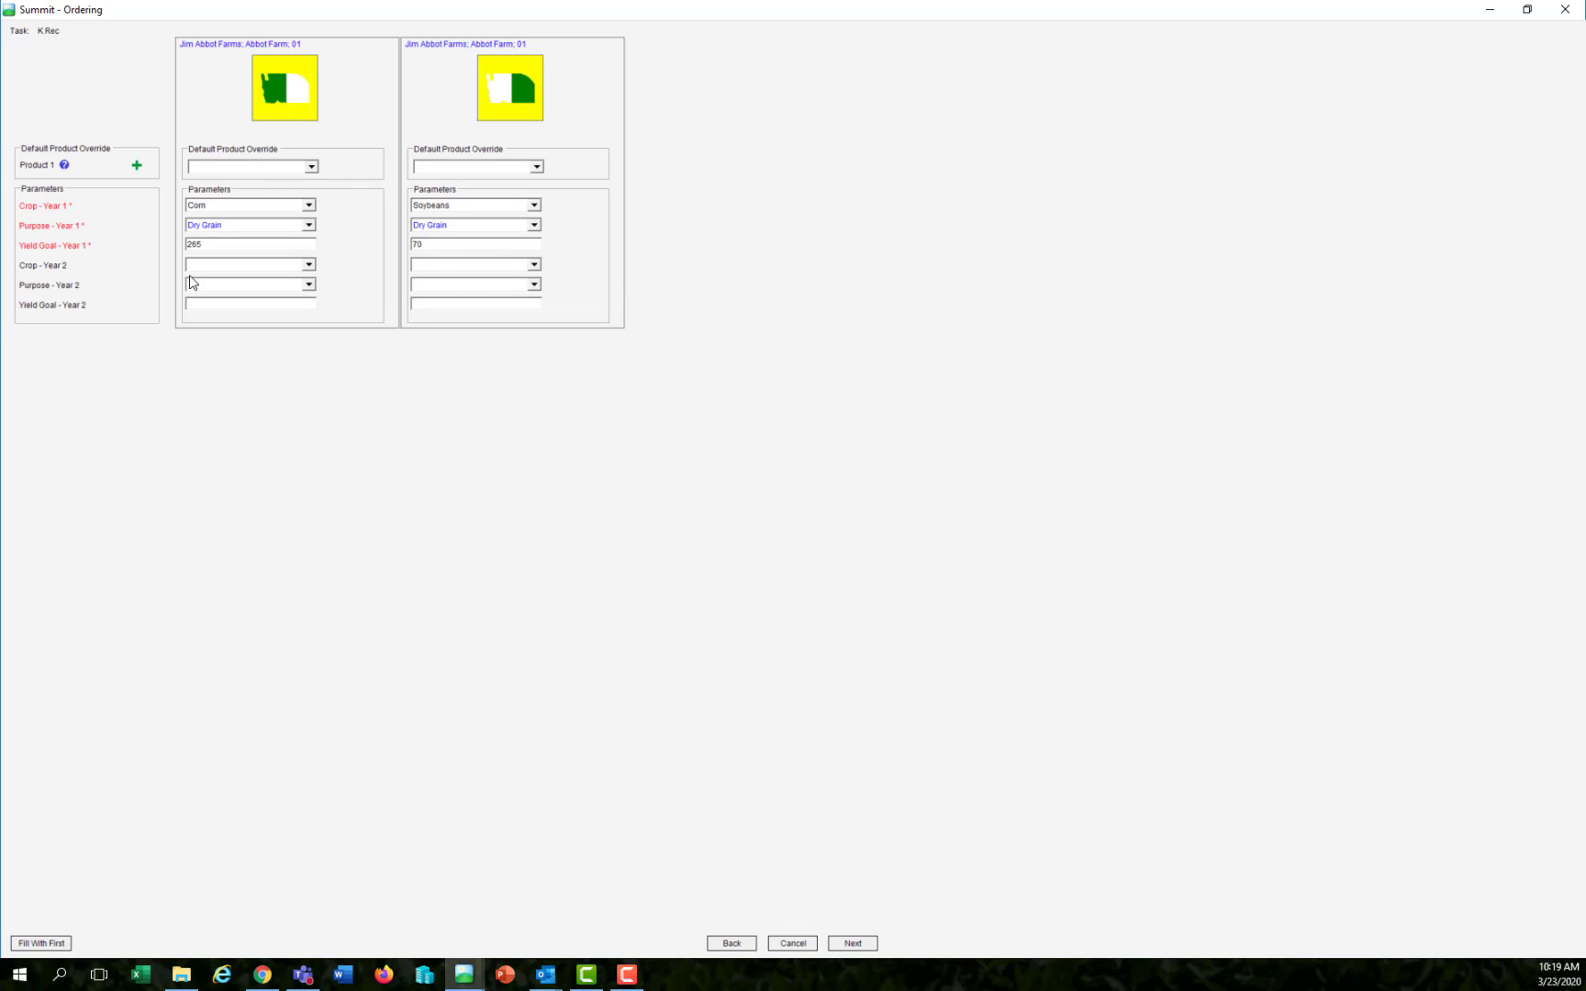
# Step: Set the K Rec product to 0-0-60 Potash Rec for both the corn and soybean zones
pyautogui.click(311, 166)
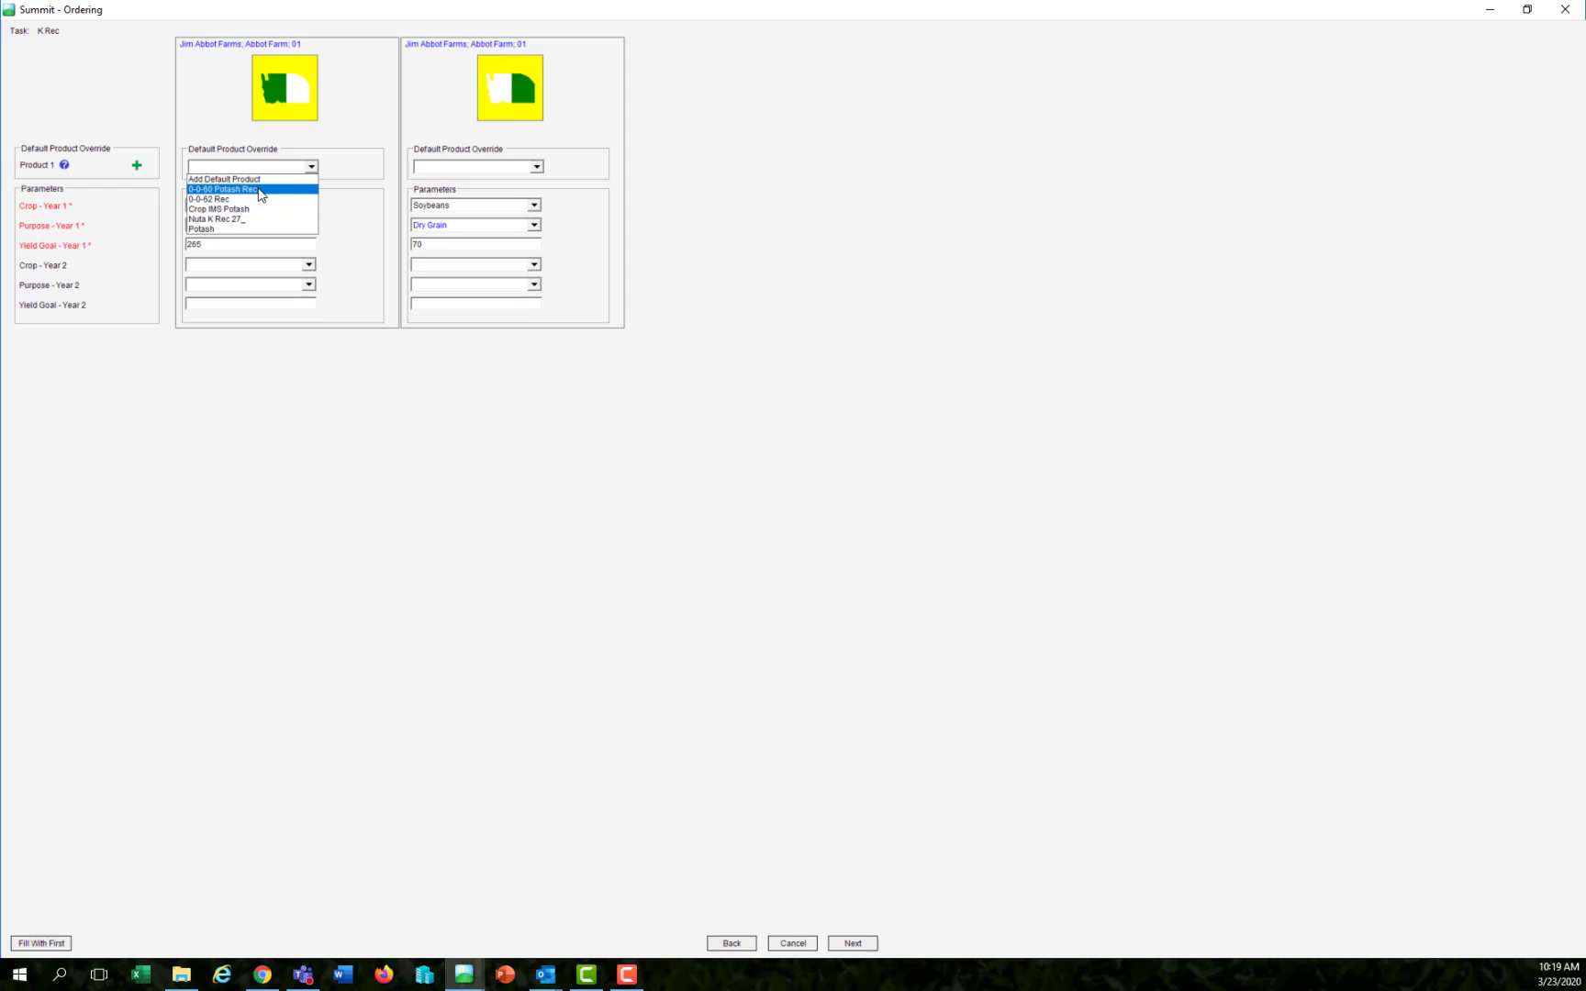
pyautogui.click(258, 190)
pyautogui.click(507, 169)
pyautogui.click(474, 189)
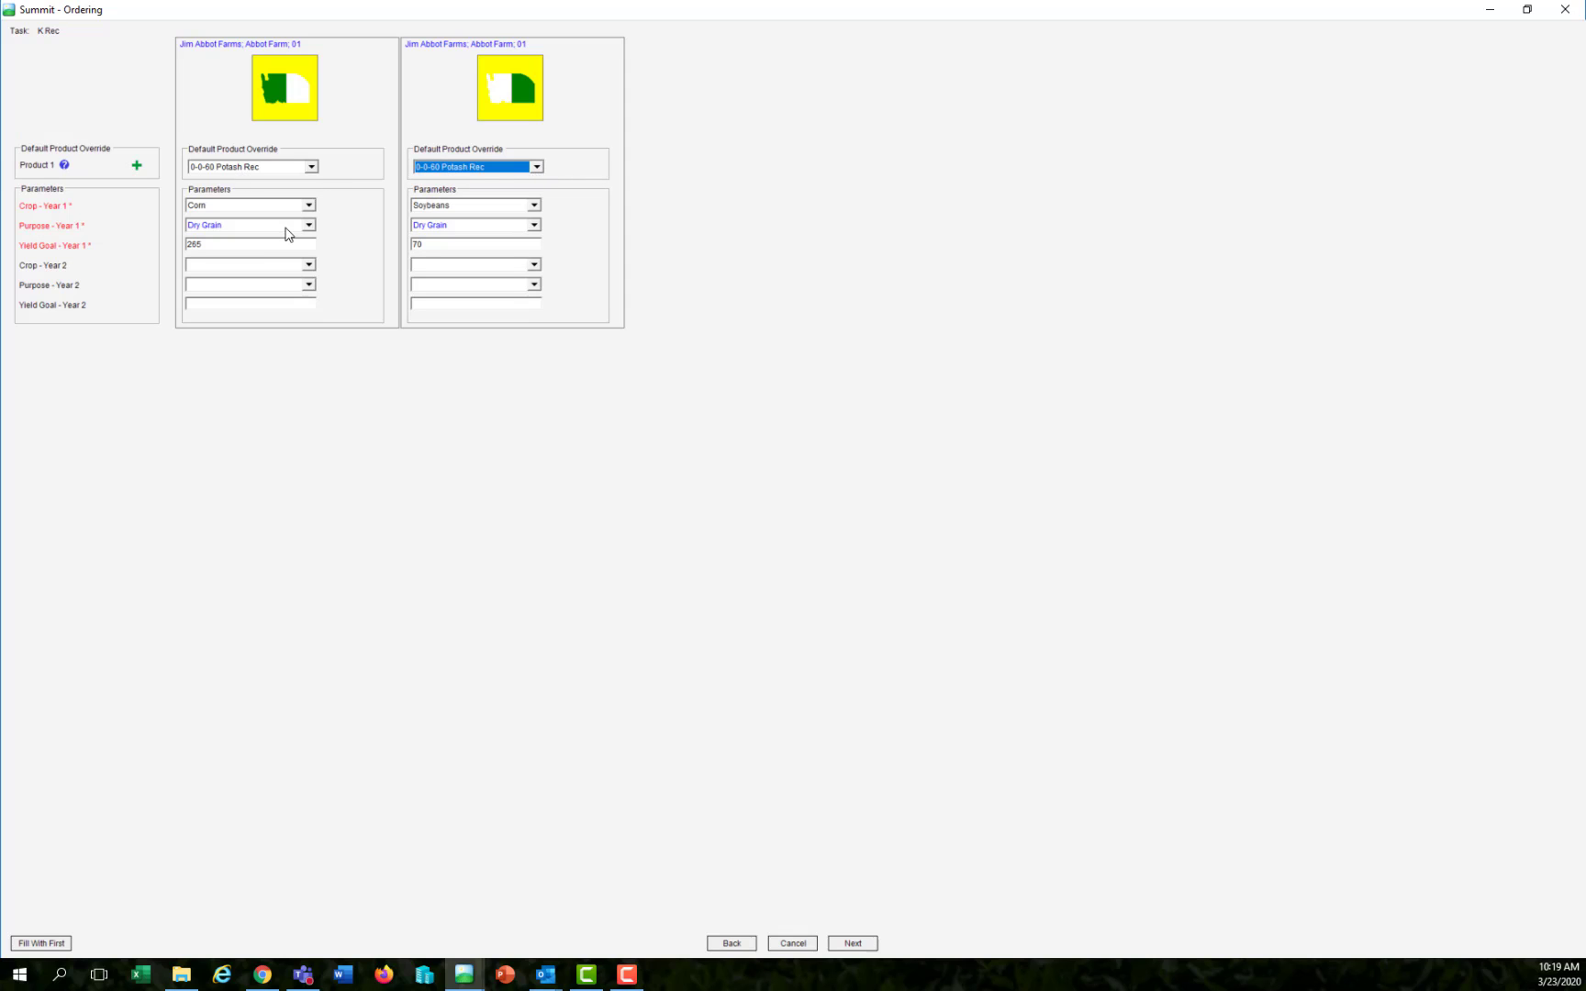
# Step: Copy the corn zone's K Rec settings to the soybean zone and restore its crop Soybeans, purpose Dry Grain and yield goal 70
pyautogui.click(50, 944)
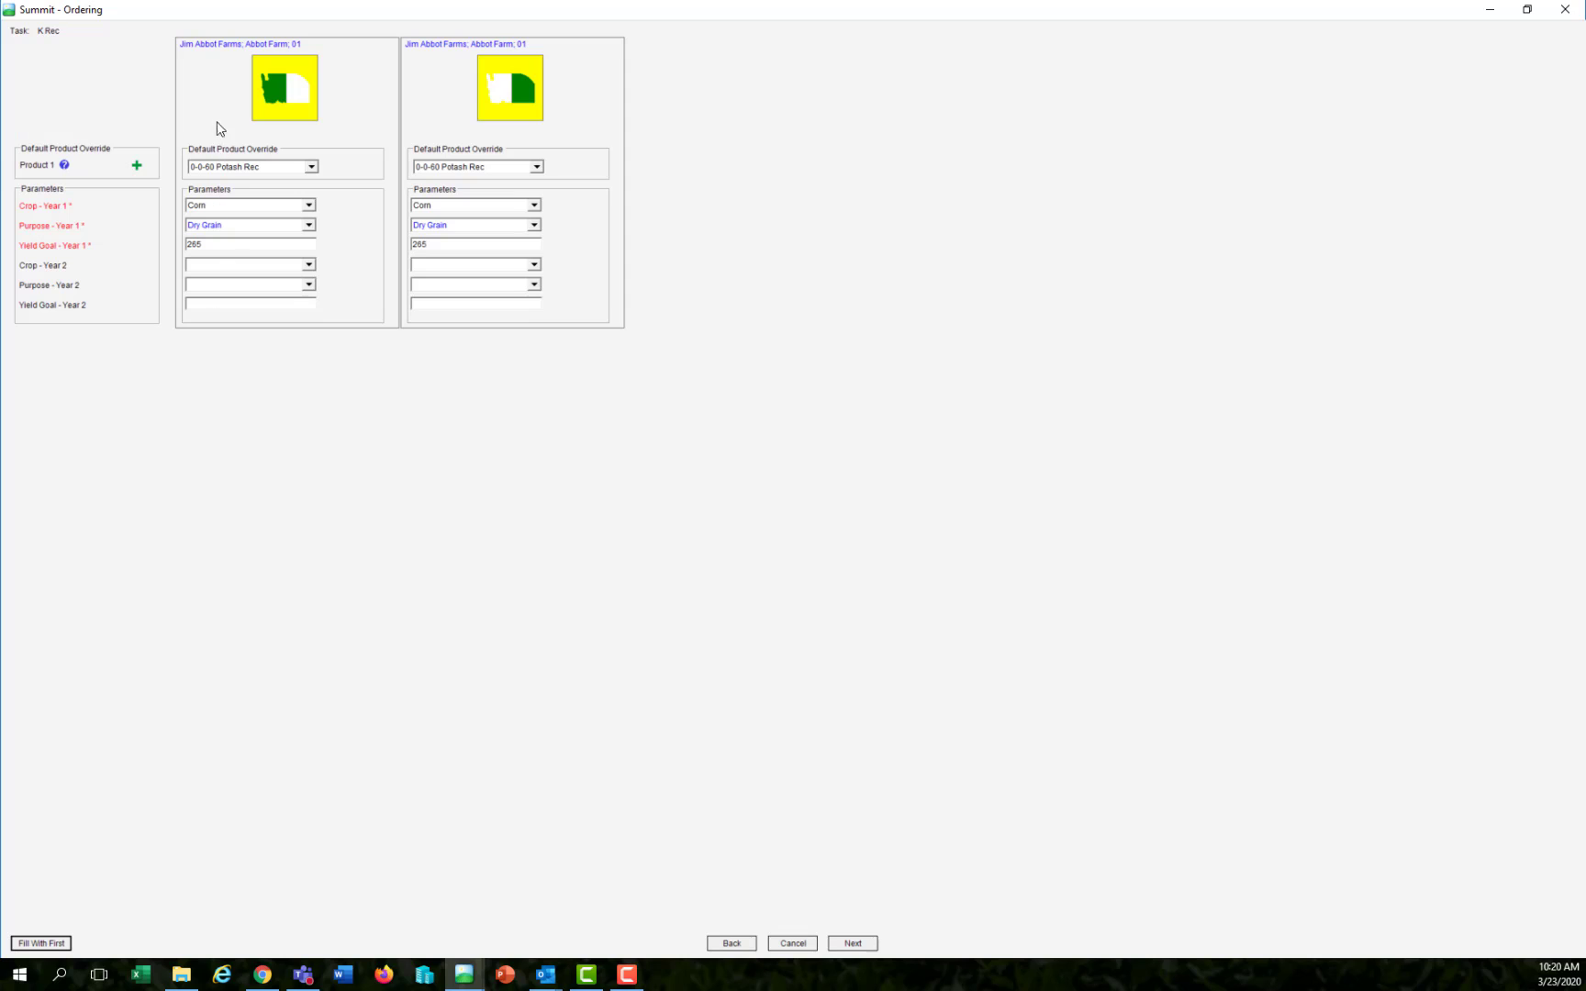
pyautogui.click(534, 205)
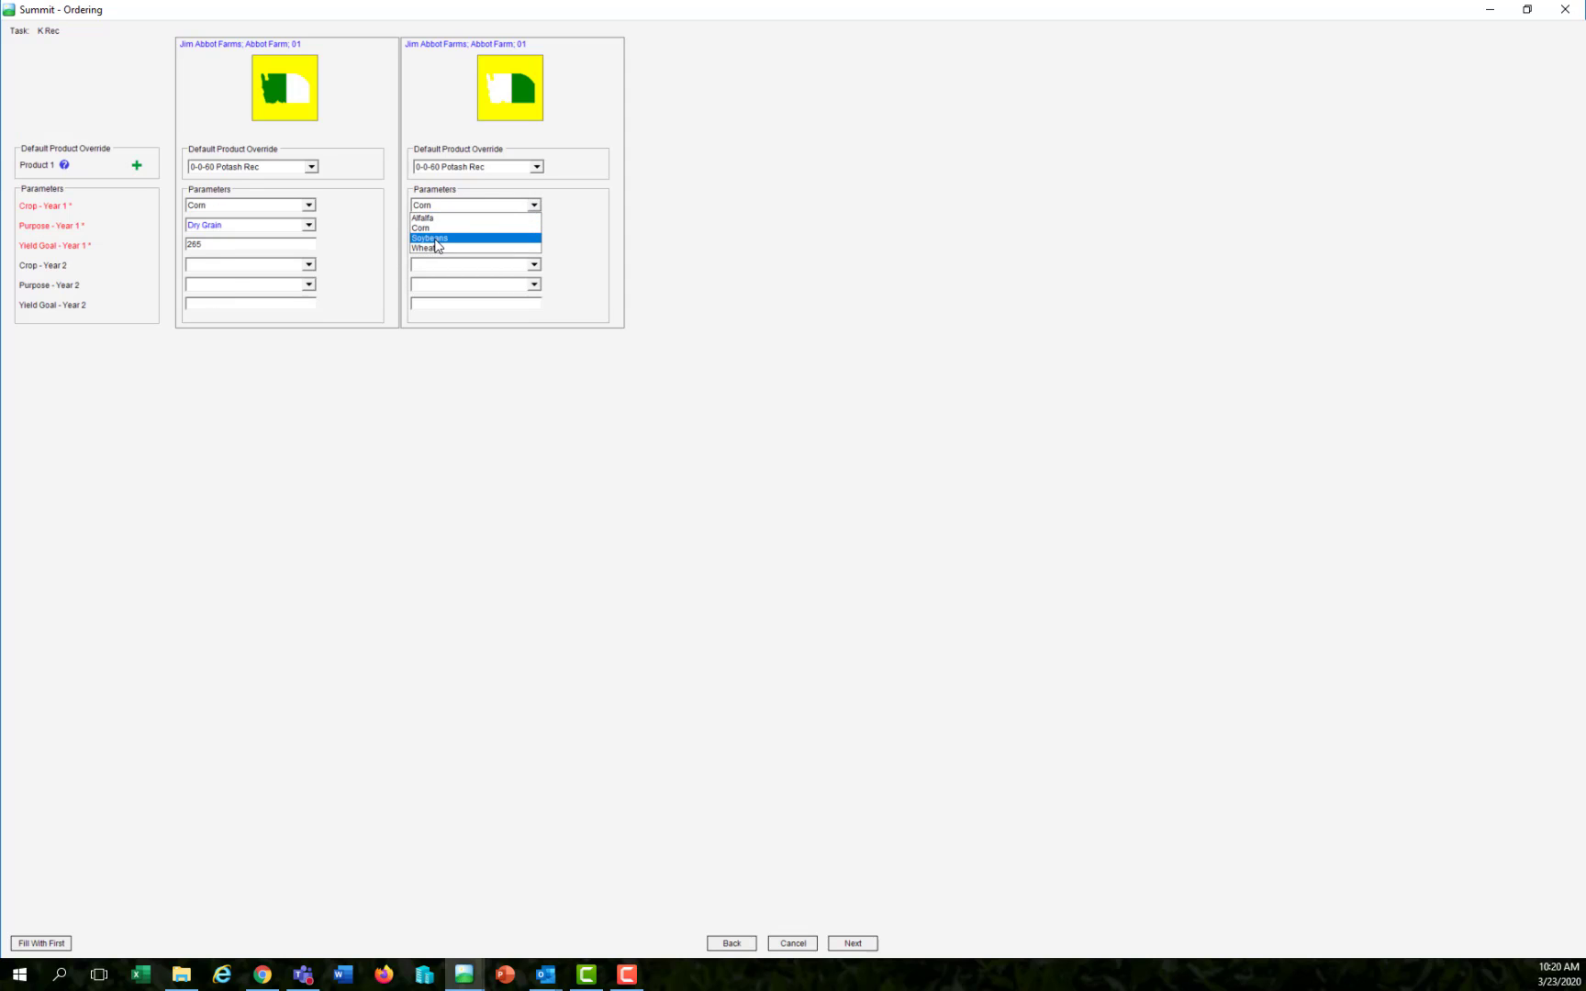
pyautogui.click(493, 240)
pyautogui.click(534, 225)
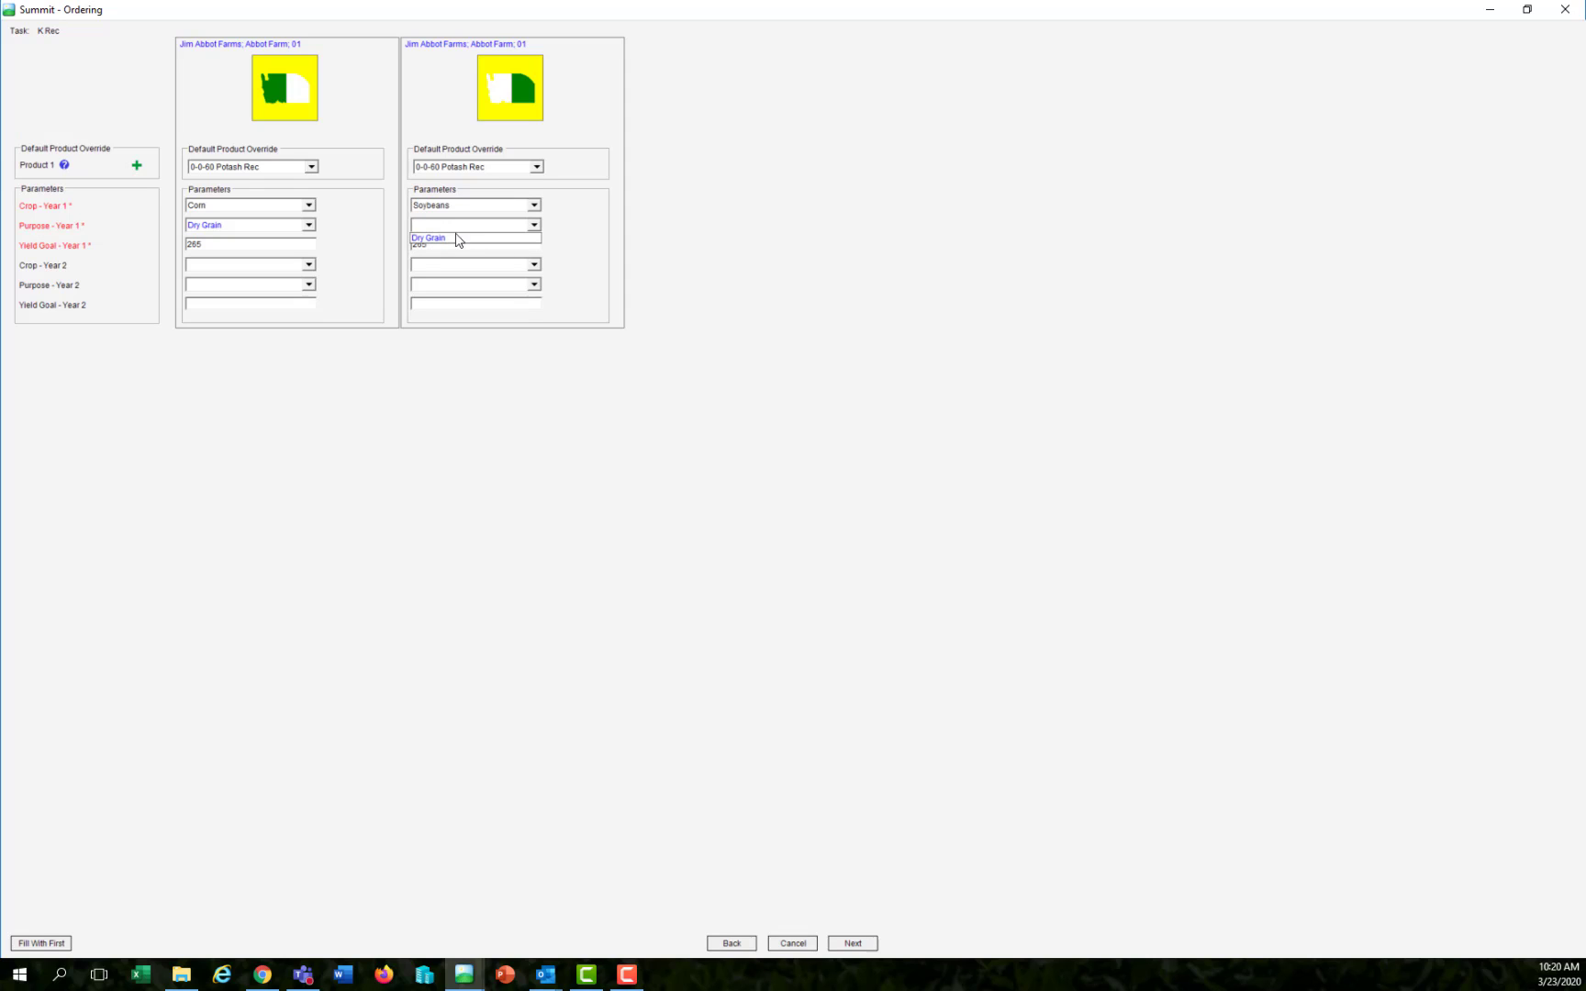
pyautogui.click(453, 243)
pyautogui.press('Tab')
# Step: Review both geography groups in the order summary and place the order, declining to print its details or place another
pyautogui.click(852, 944)
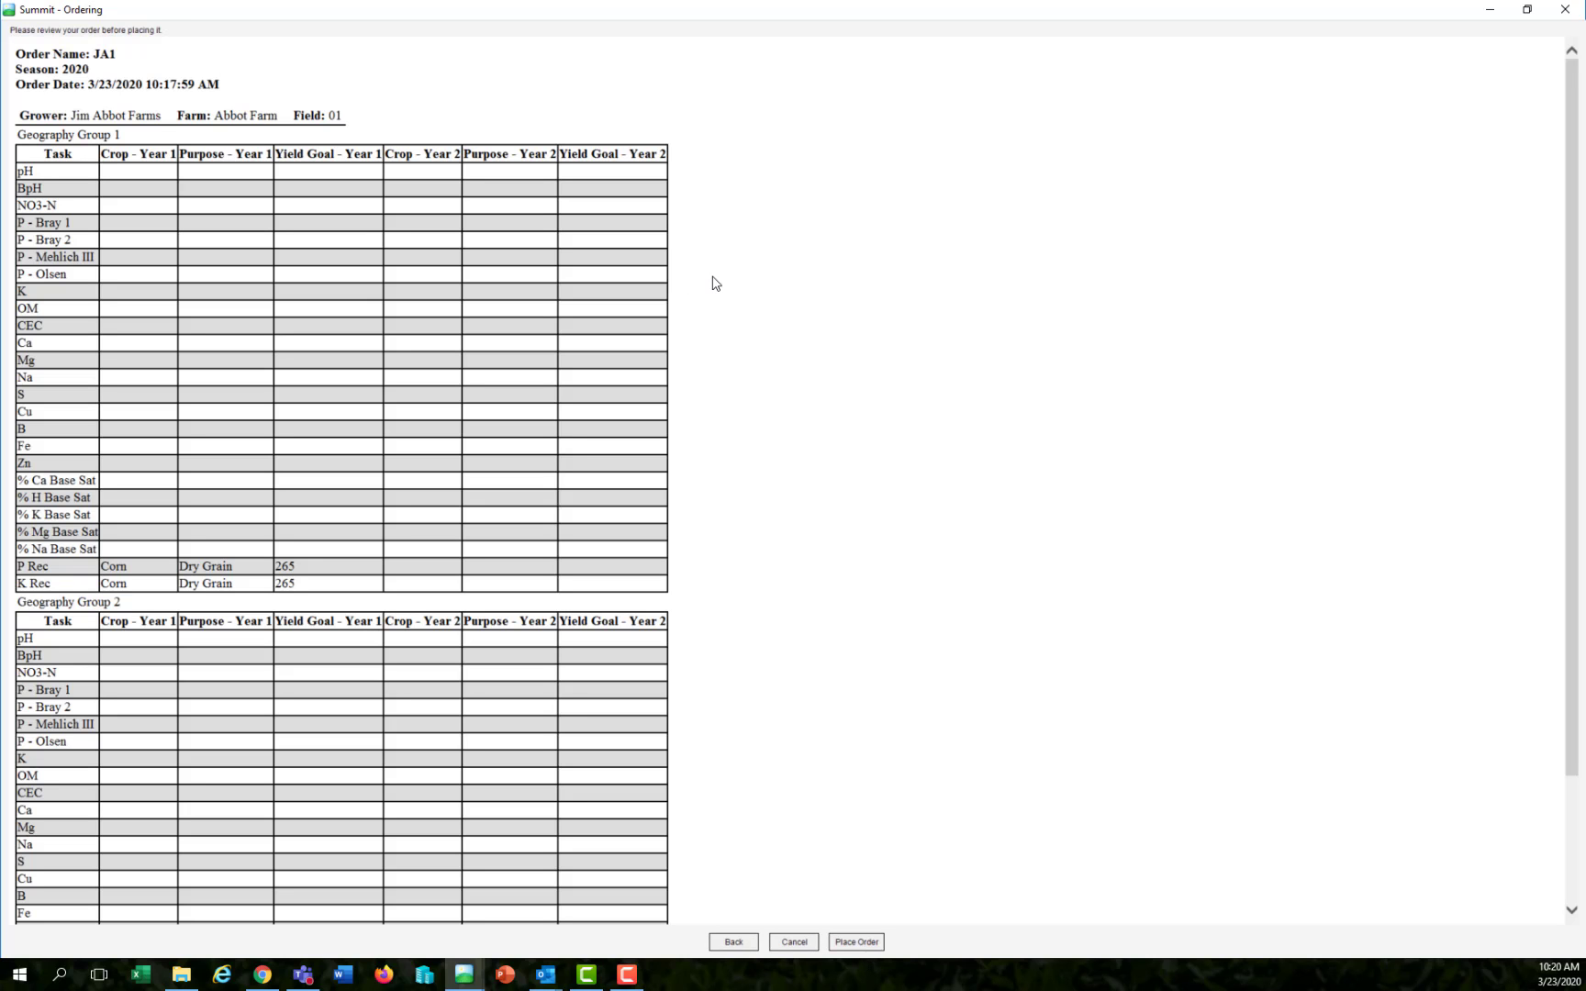
pyautogui.scroll(-3, 747, 298)
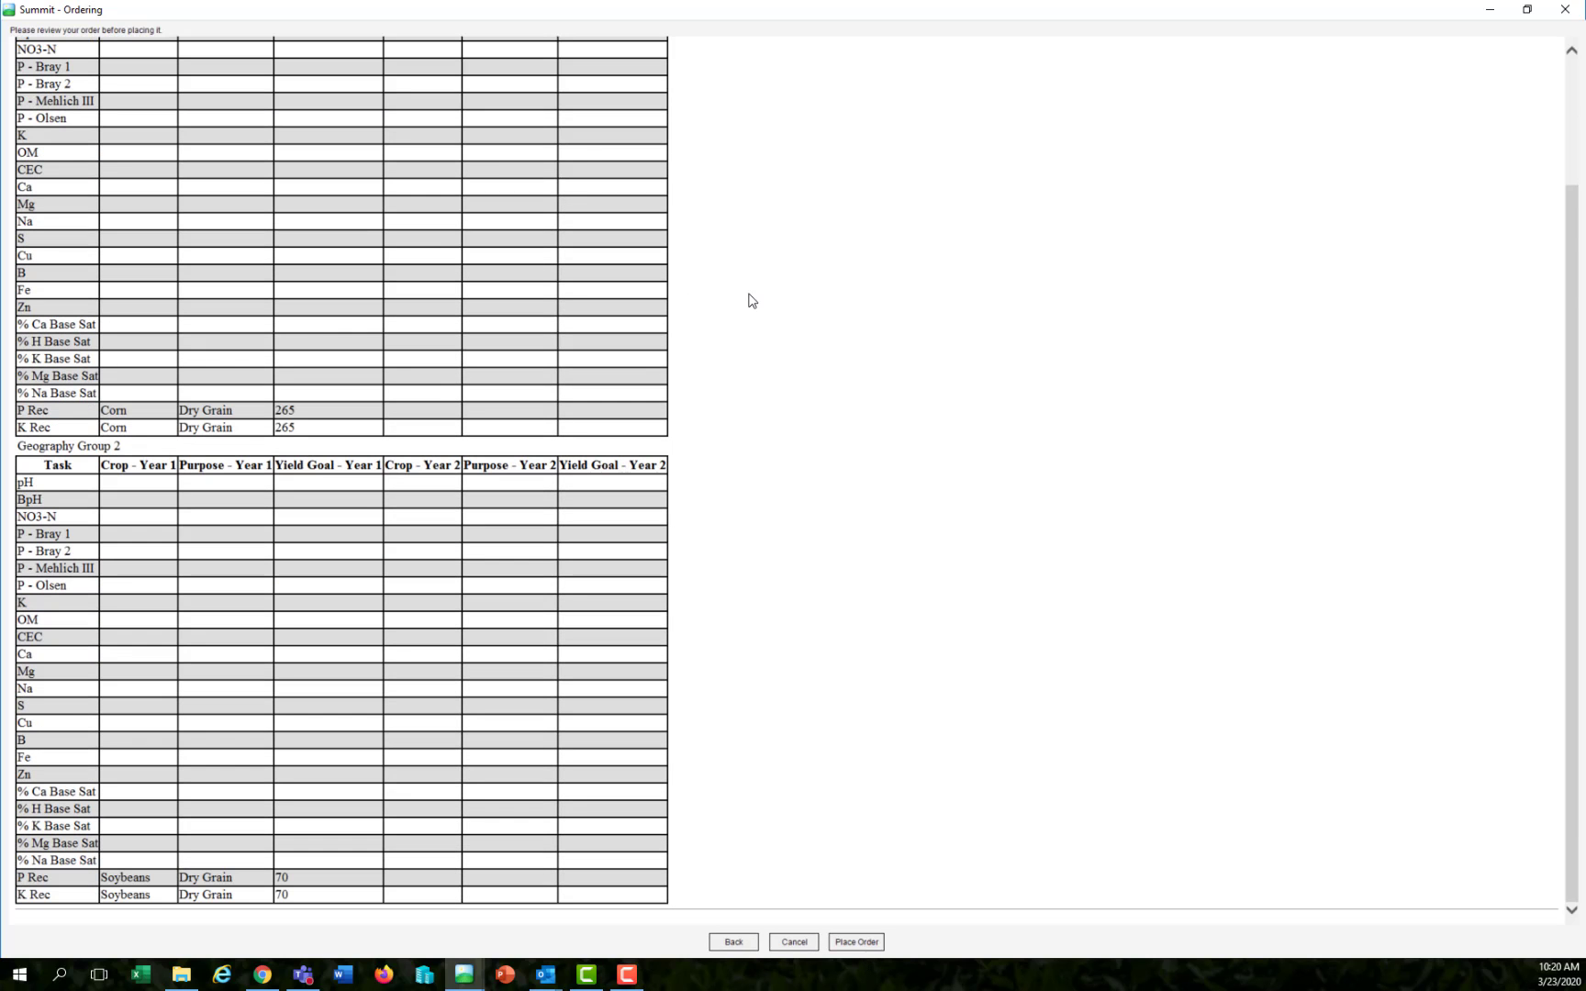
pyautogui.click(854, 942)
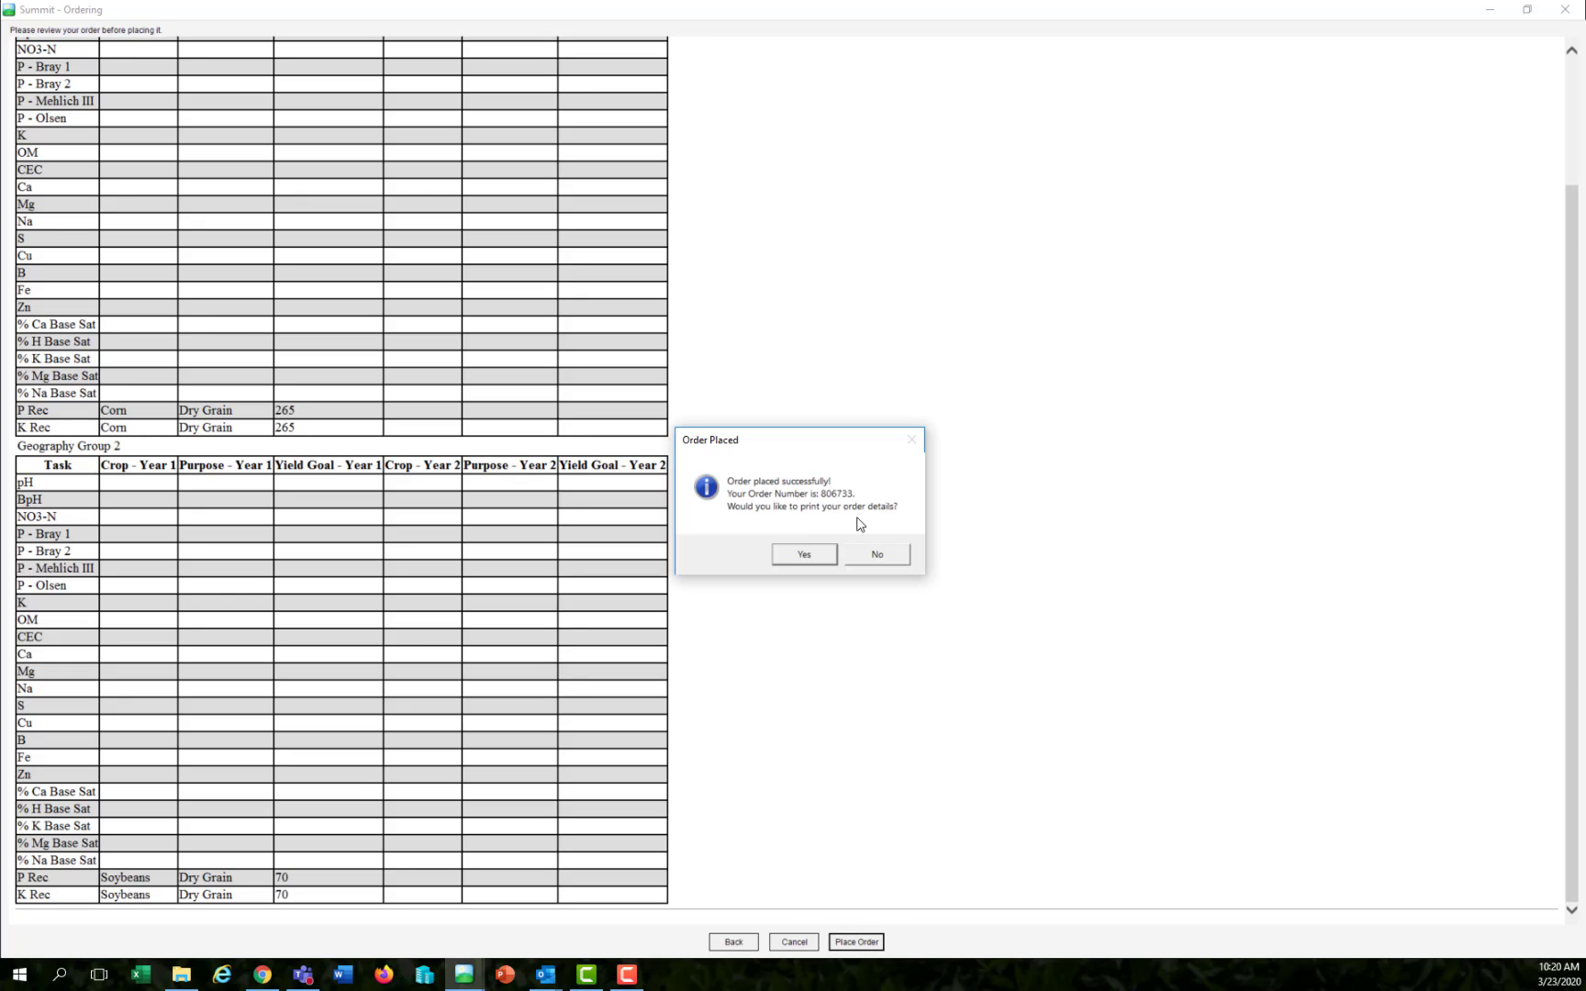
pyautogui.click(879, 556)
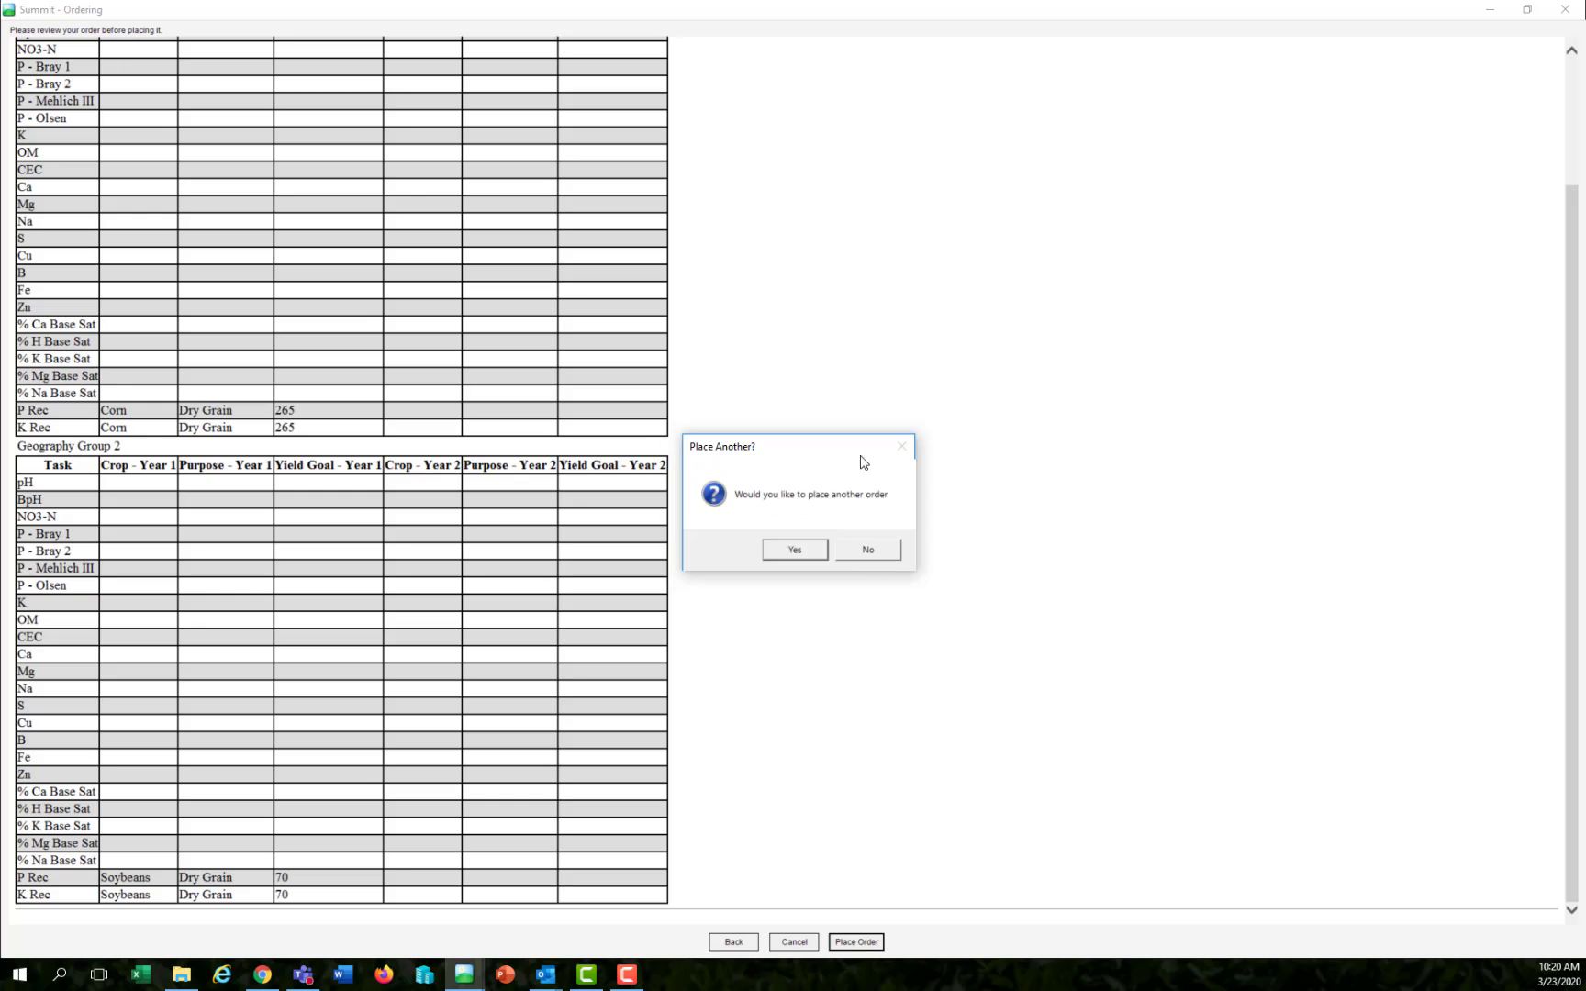
pyautogui.click(871, 555)
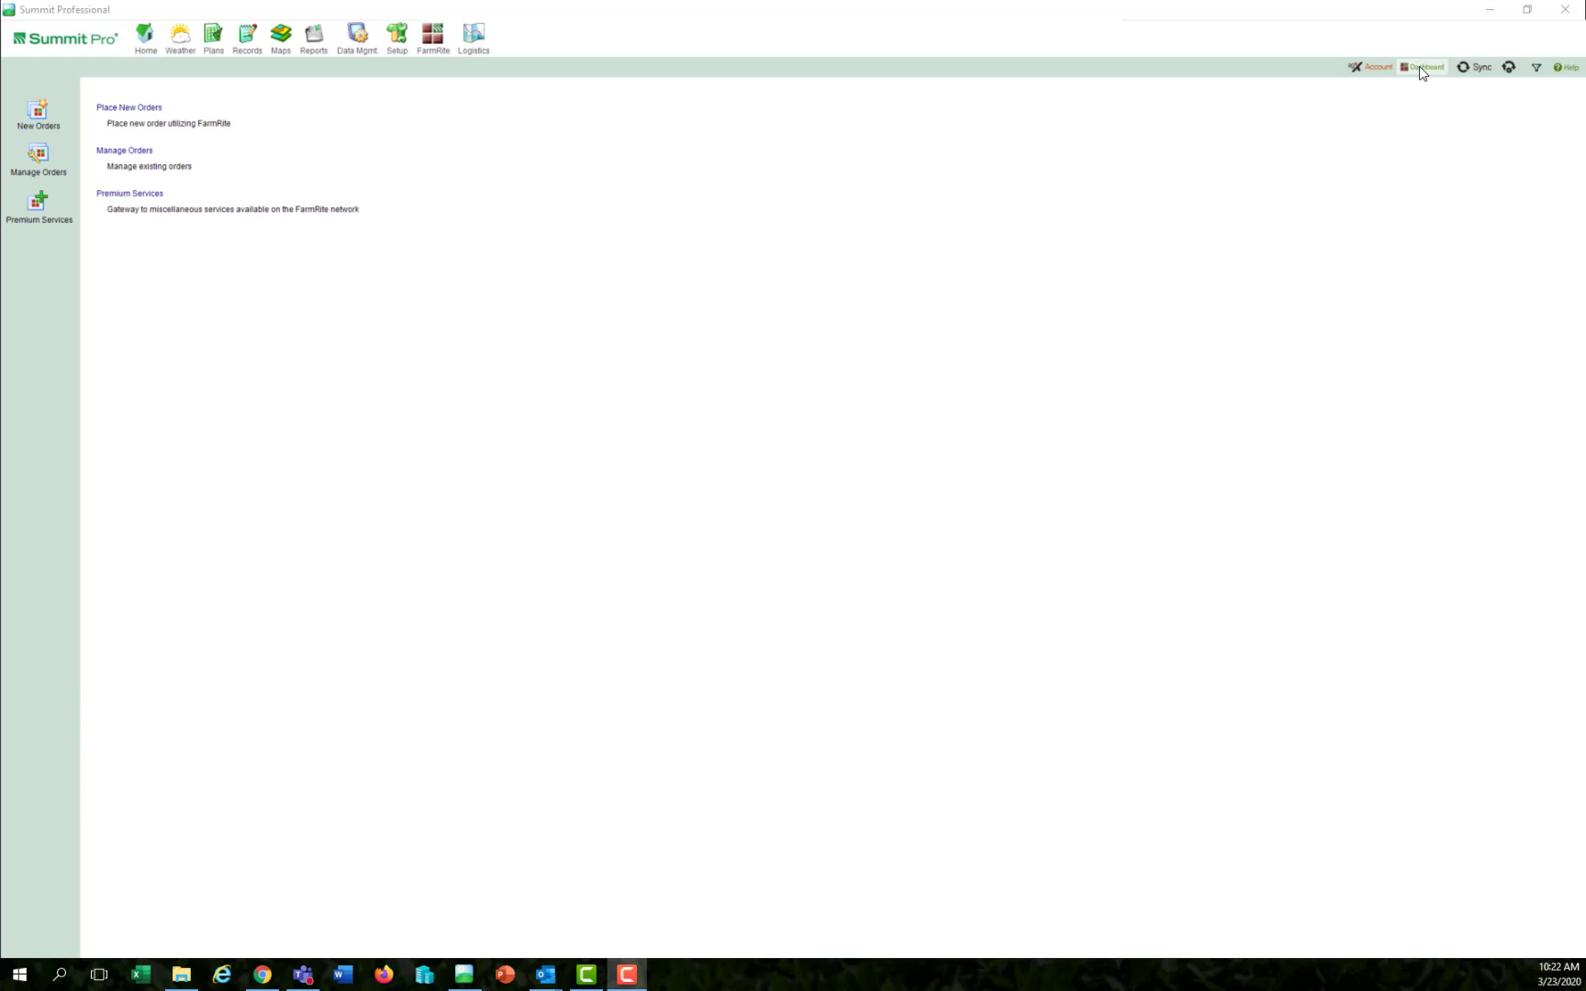
# Step: Check the placed order's progress in the FarmRite Dashboard's live order tracking, refresh it, and close both windows
pyautogui.click(1423, 73)
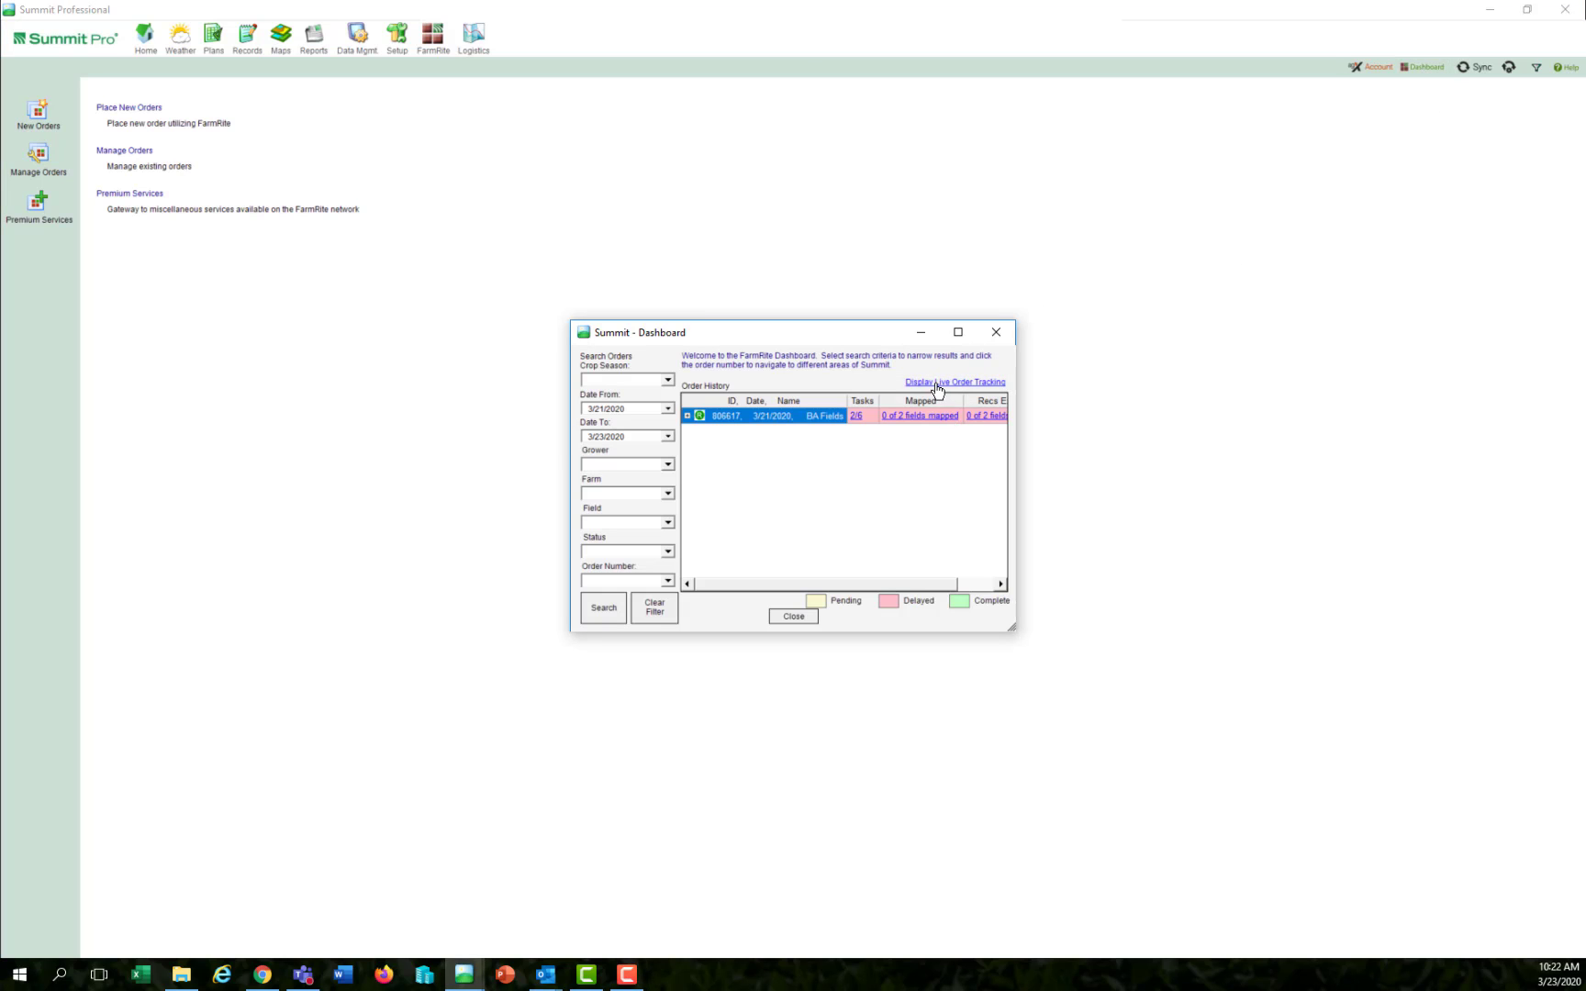
pyautogui.click(933, 384)
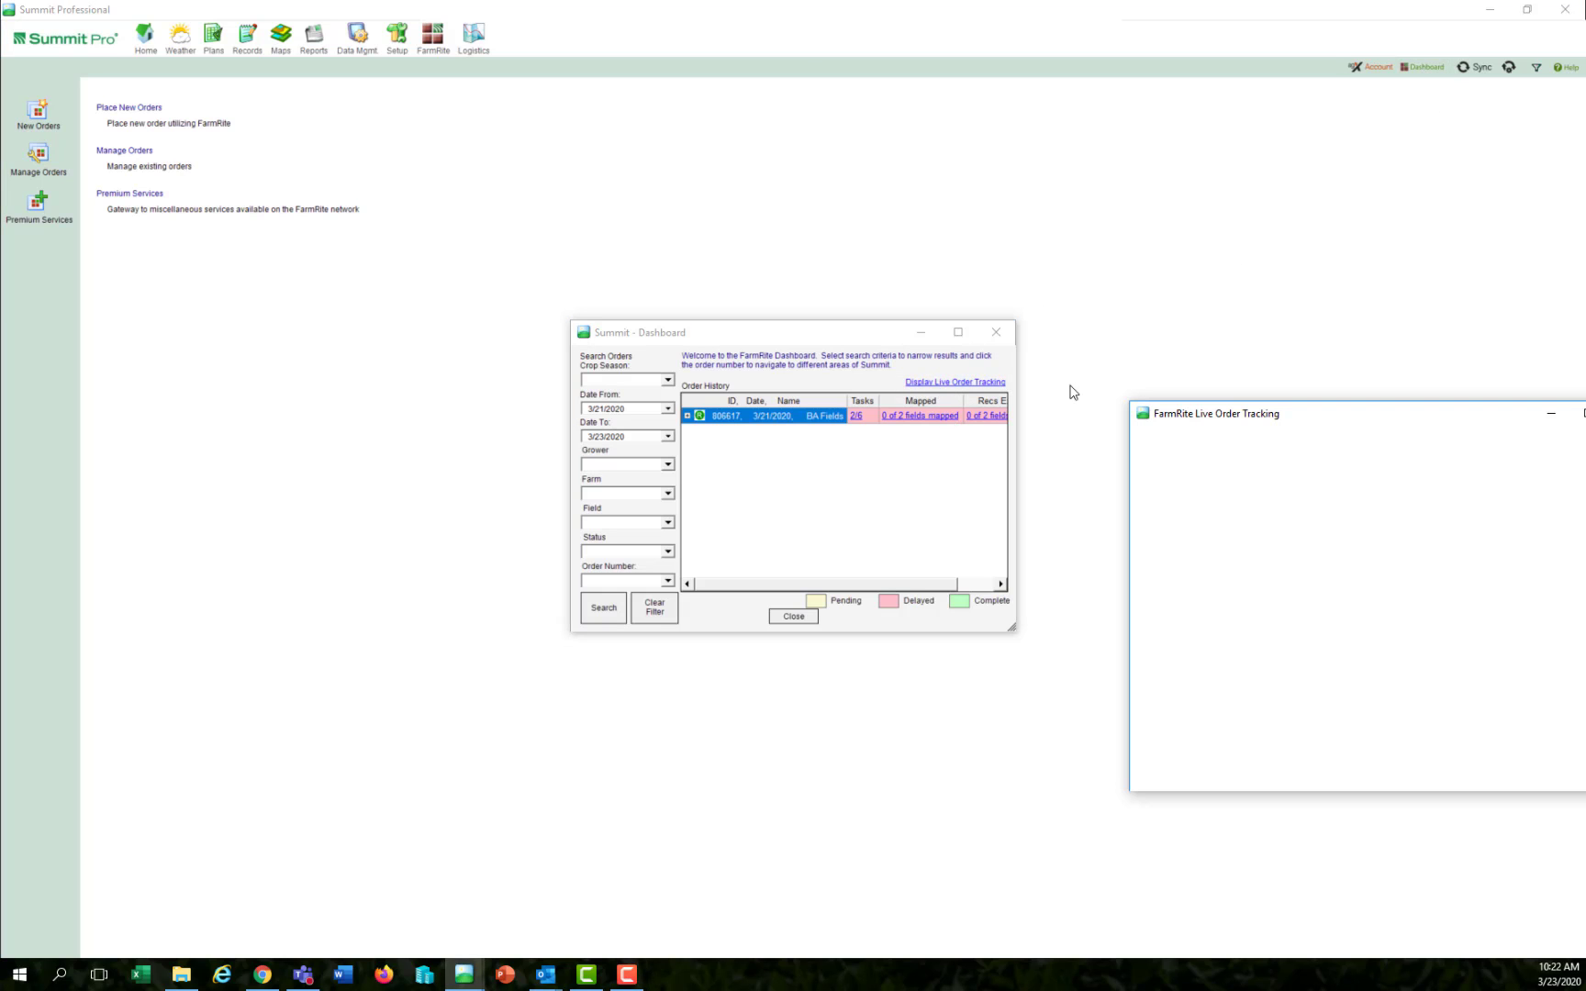
pyautogui.moveTo(1336, 421); pyautogui.dragTo(1258, 316)
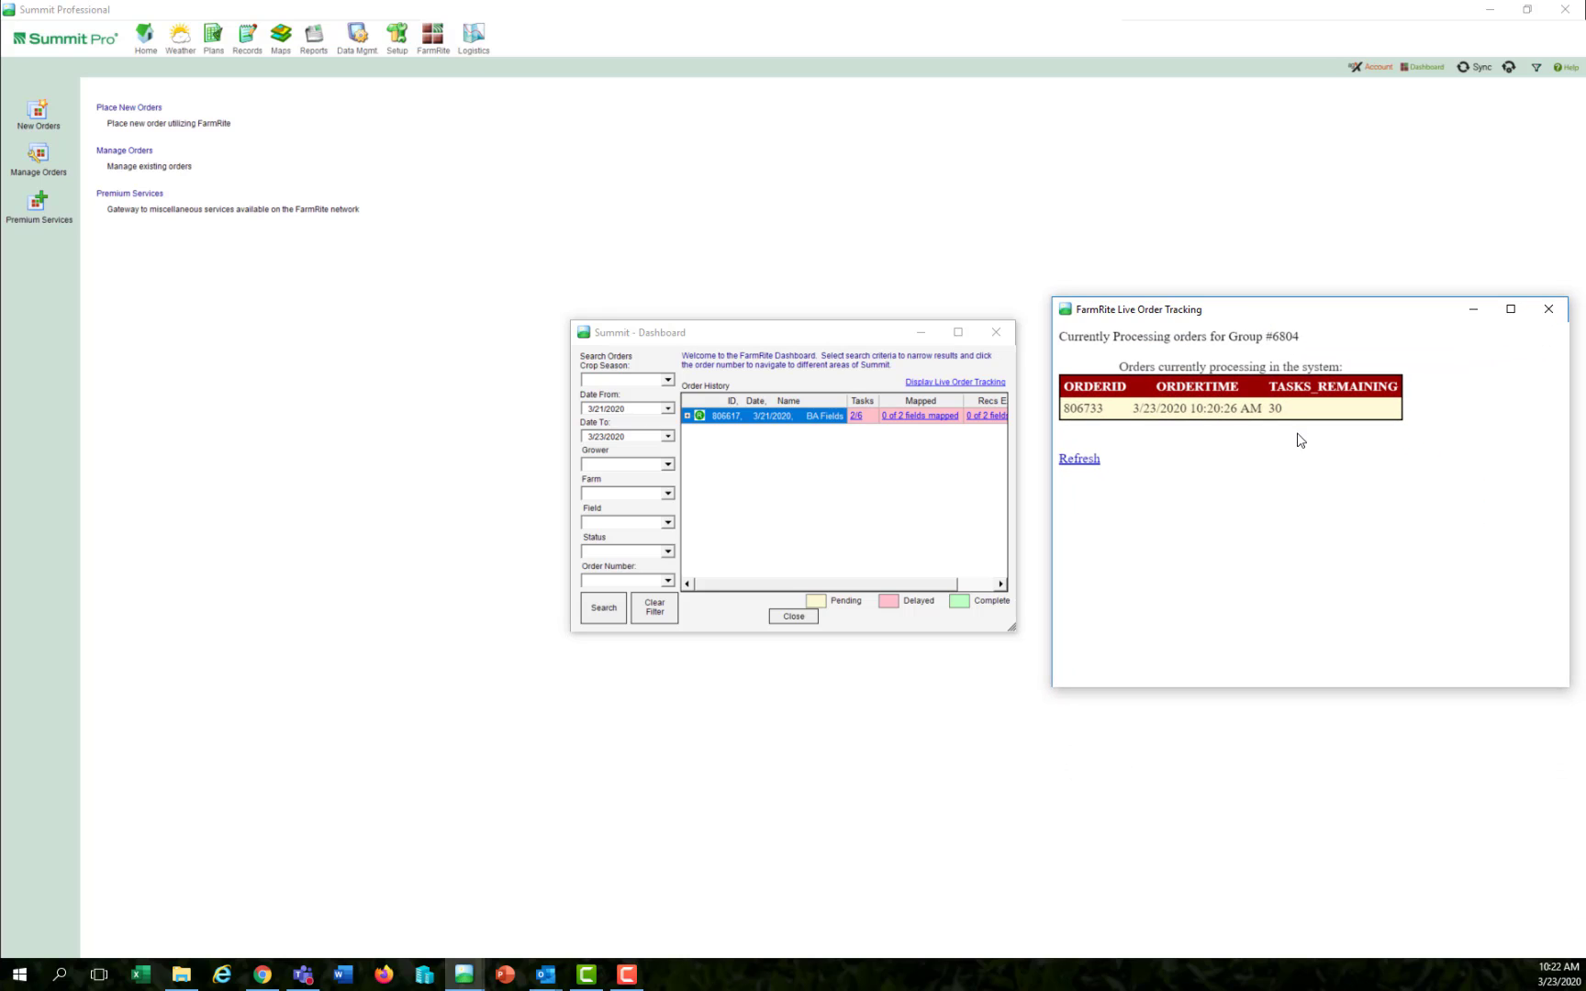
pyautogui.click(1081, 464)
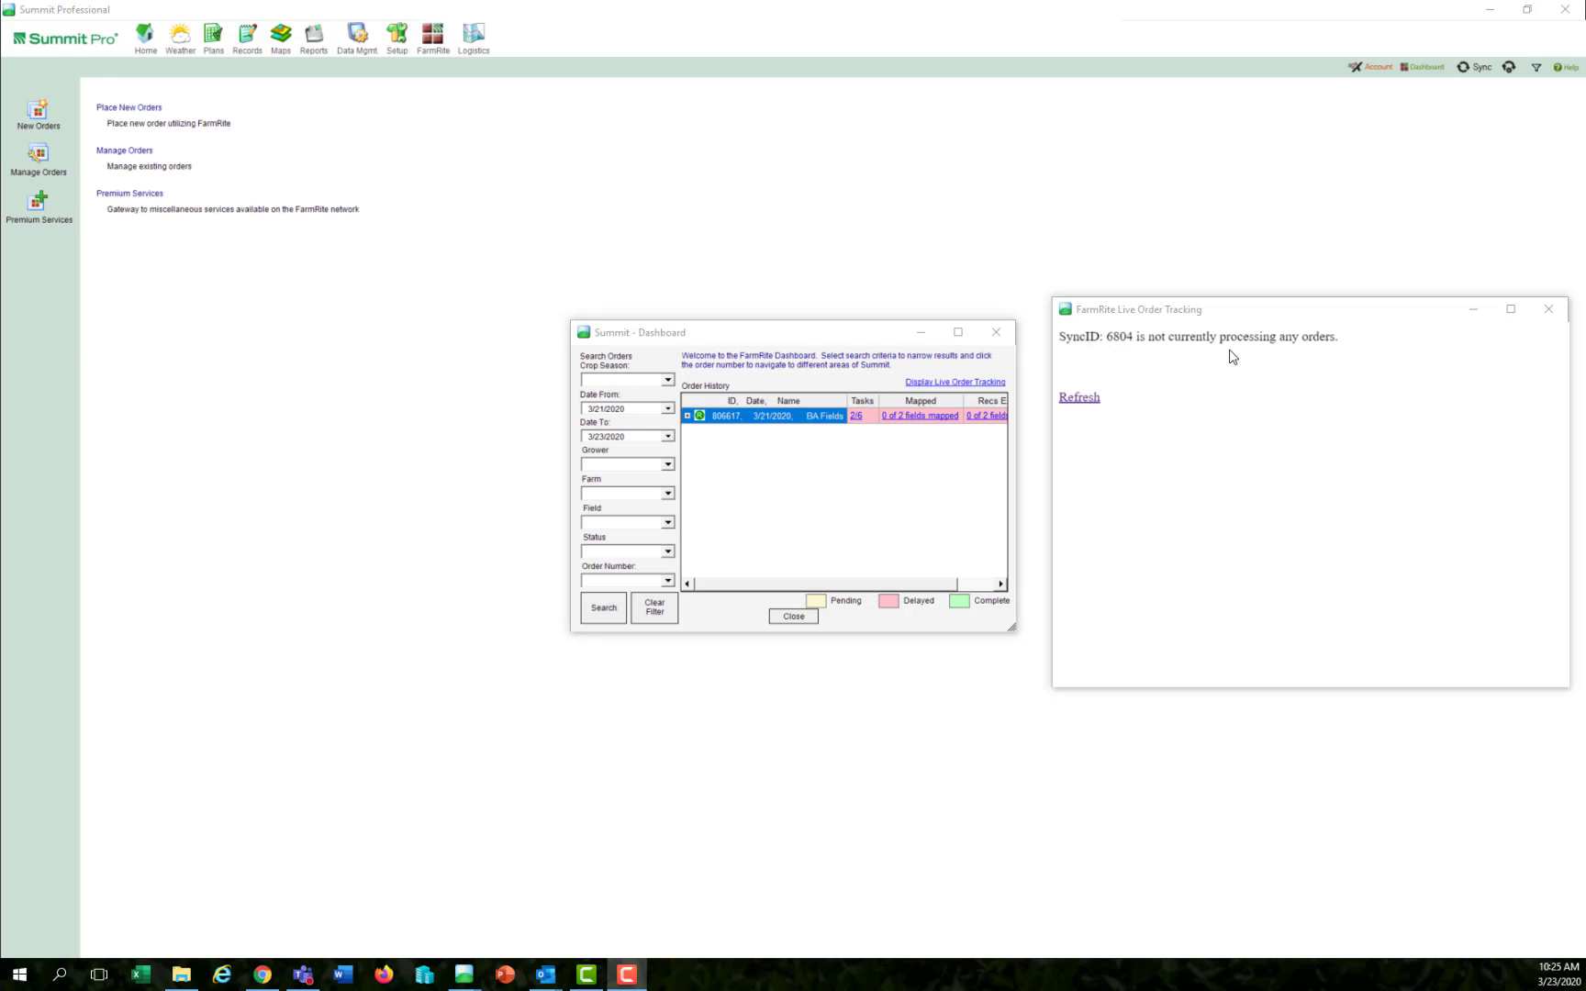
pyautogui.click(1551, 311)
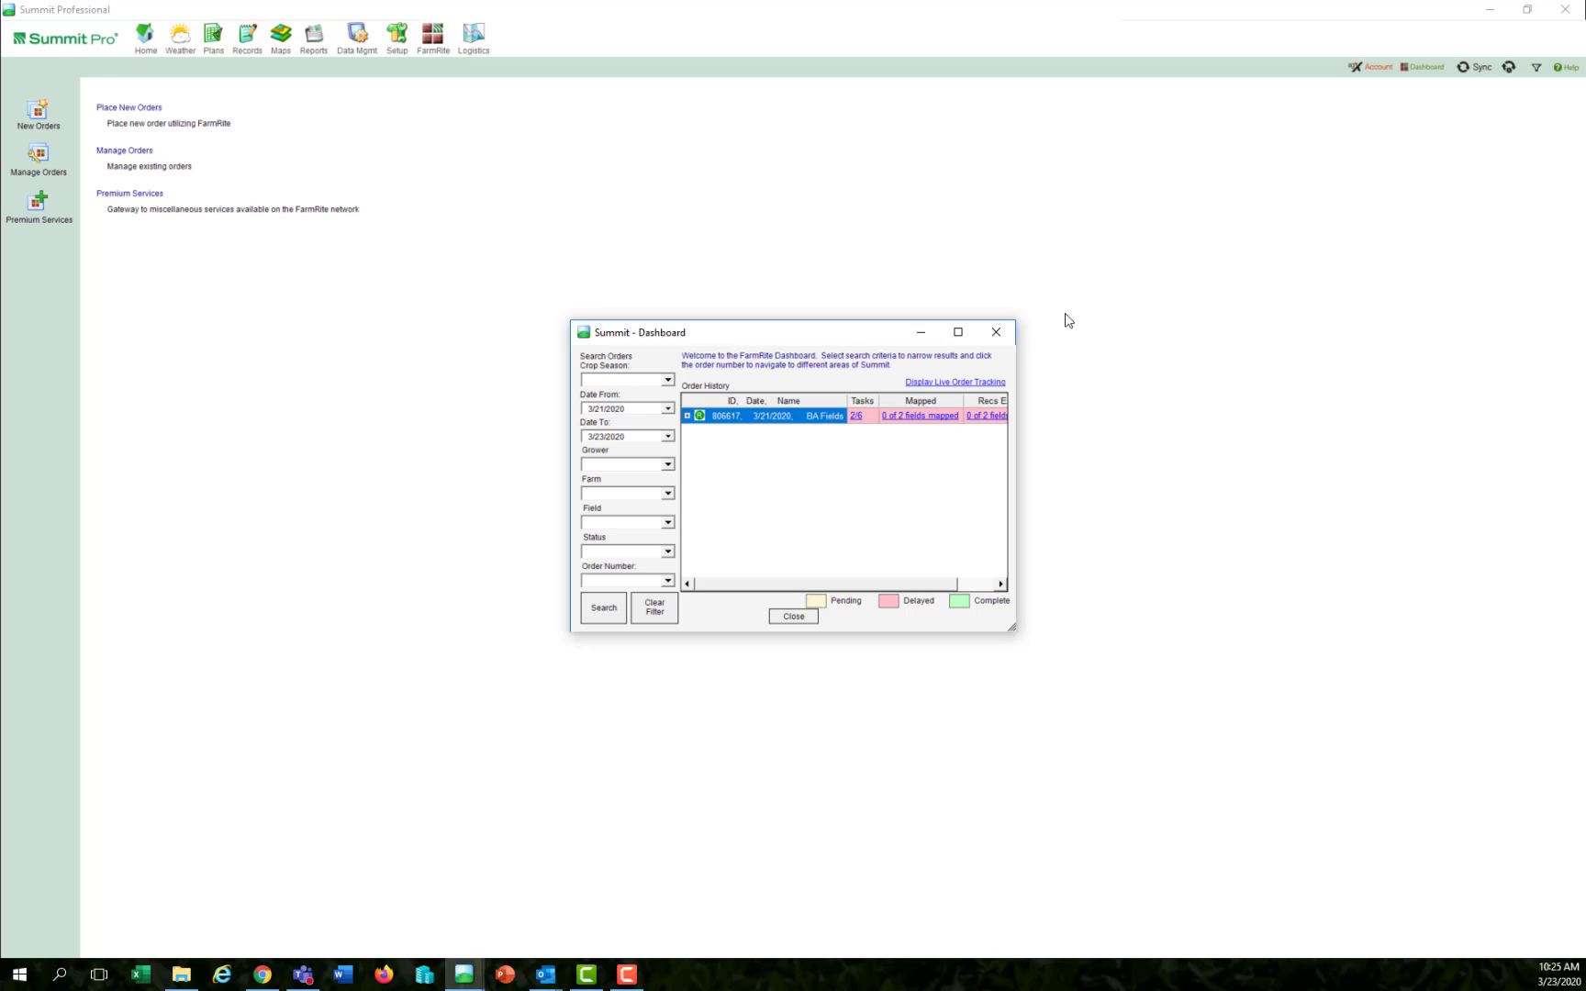
pyautogui.click(999, 334)
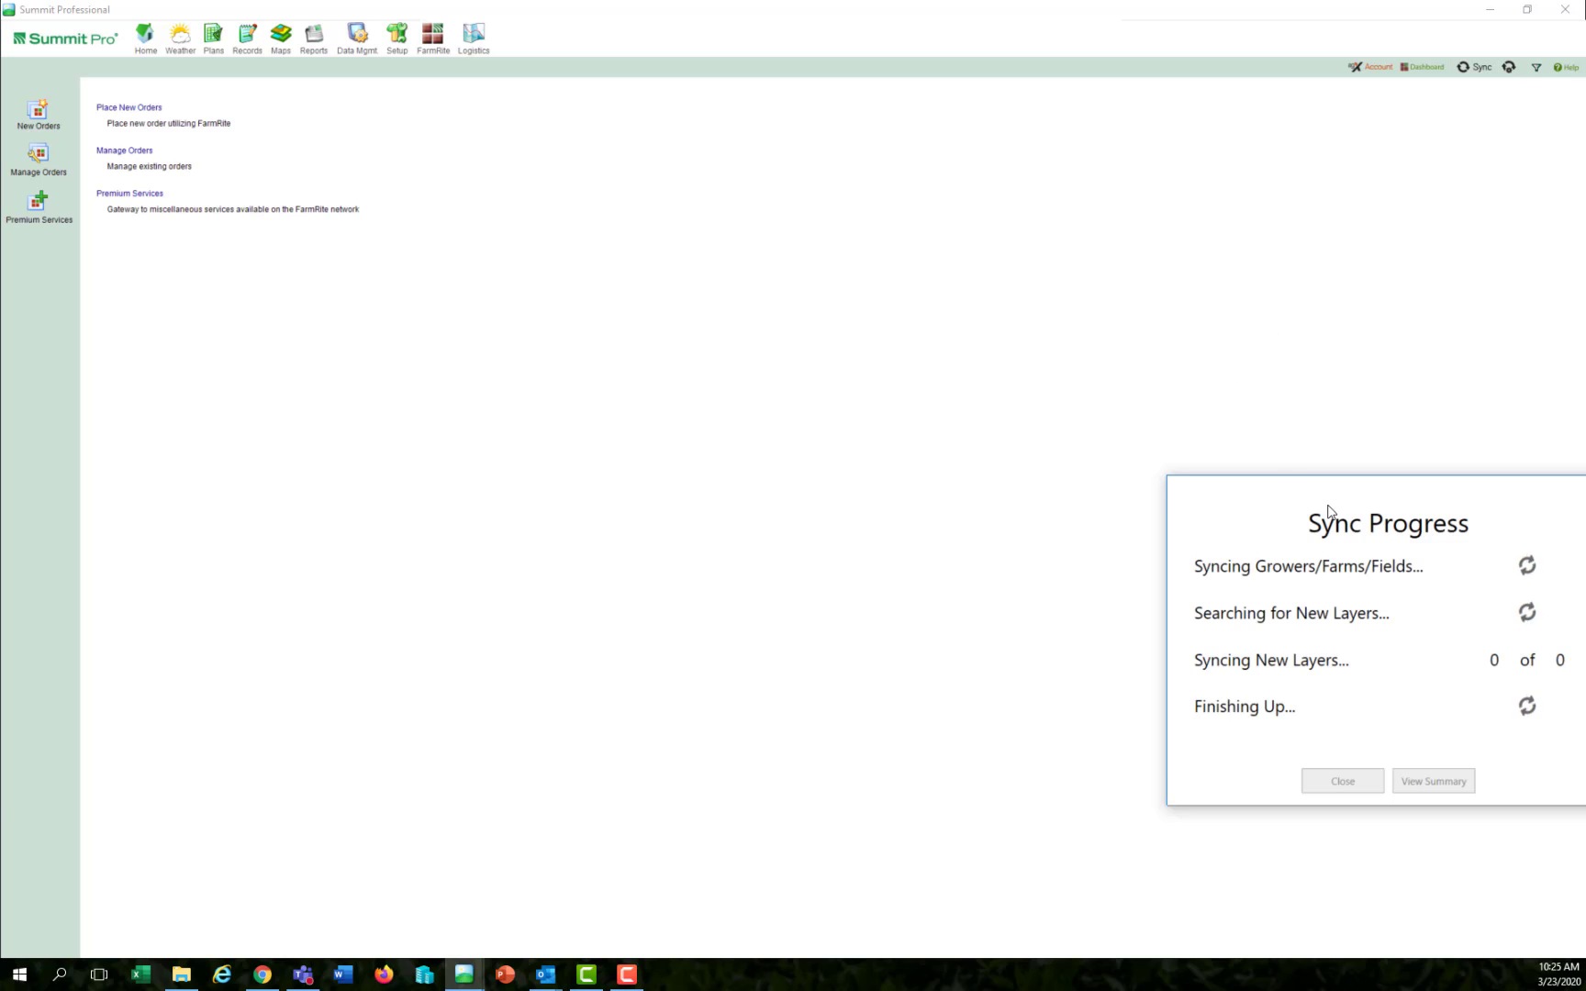
# Step: Sync the newly processed layers and review the sync summary for field 01
pyautogui.moveTo(1345, 488); pyautogui.dragTo(885, 304)
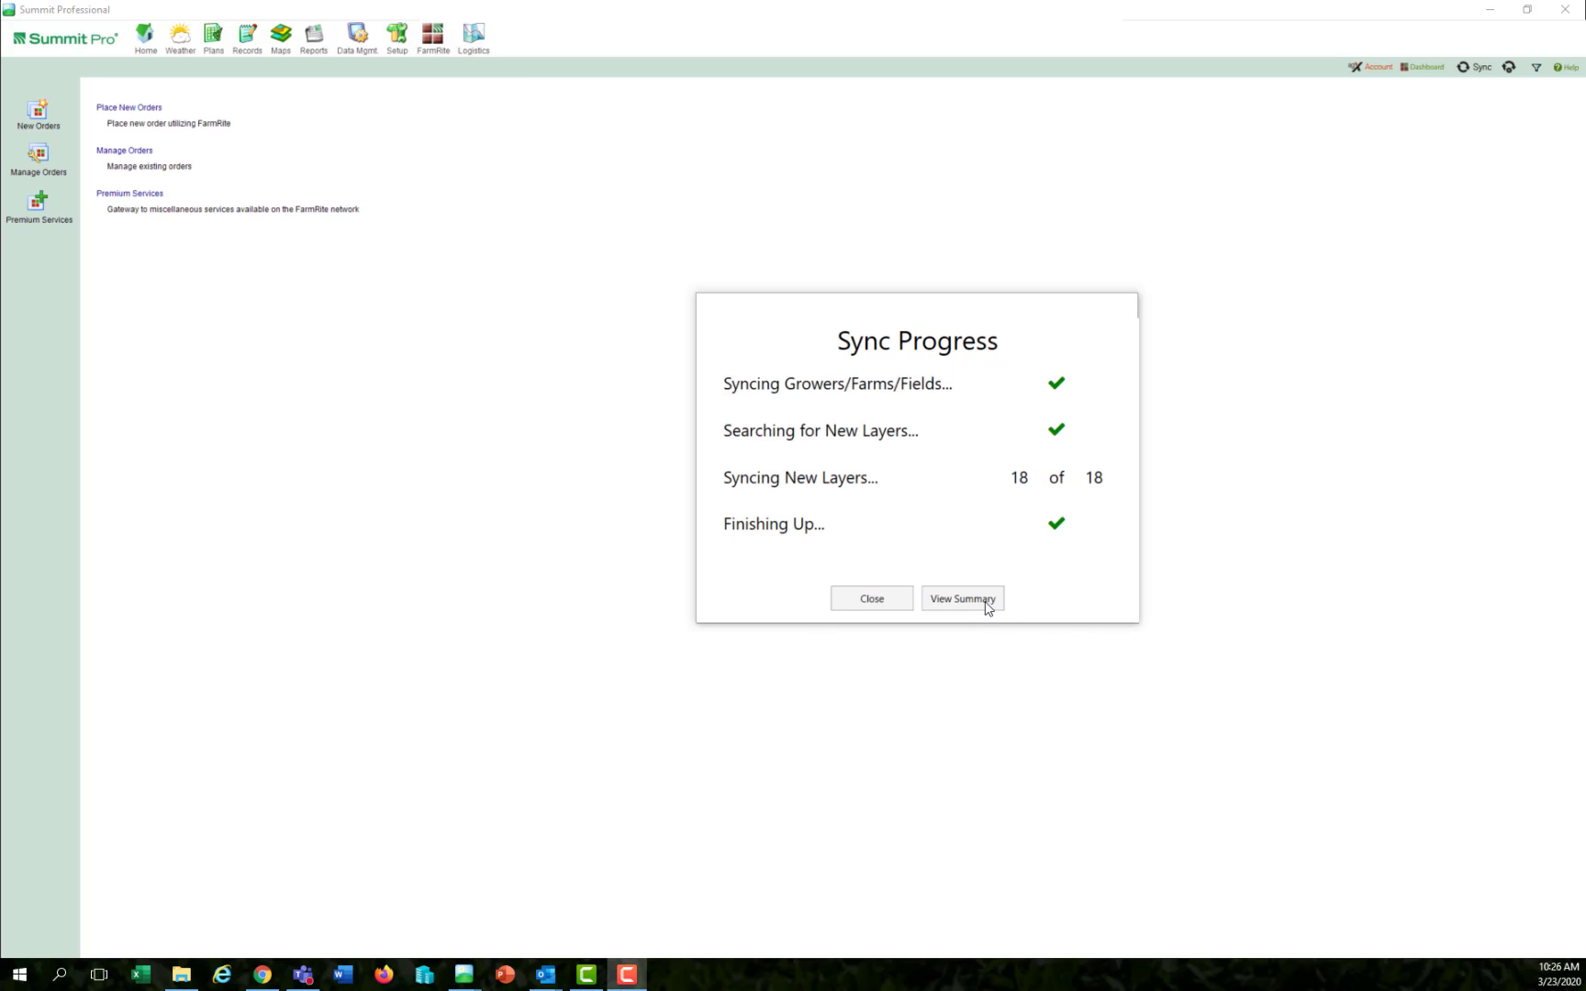
pyautogui.click(957, 603)
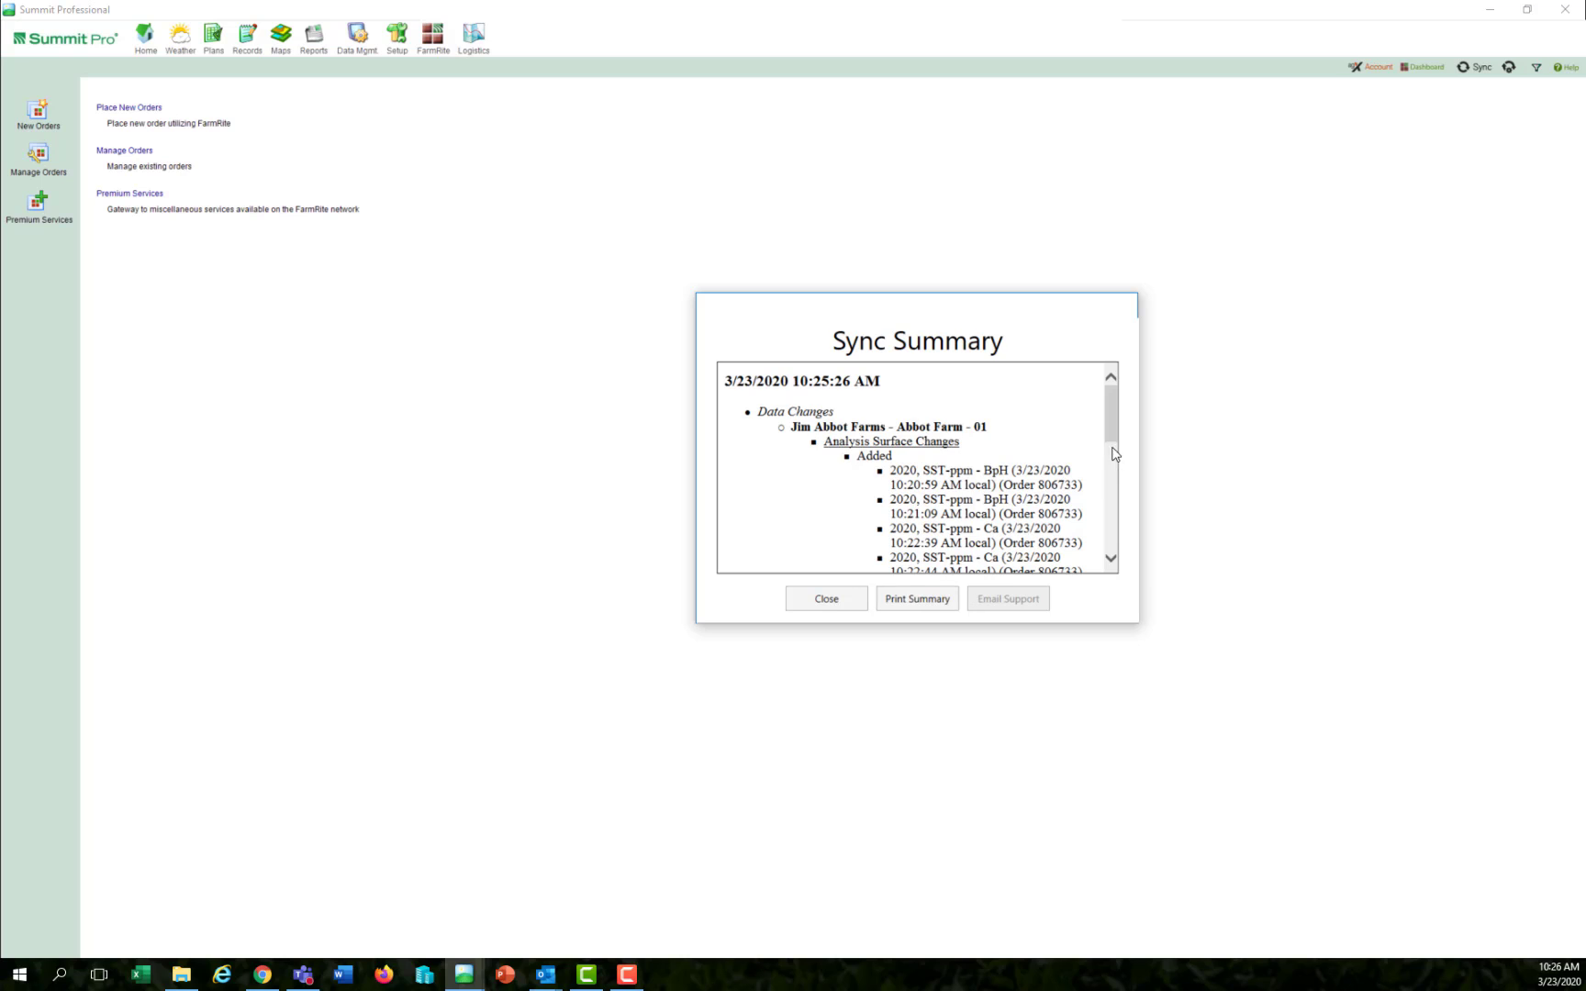
pyautogui.moveTo(1114, 420)
pyautogui.mouseDown()
pyautogui.moveTo(1118, 551)
pyautogui.moveTo(1107, 413)
pyautogui.mouseUp()
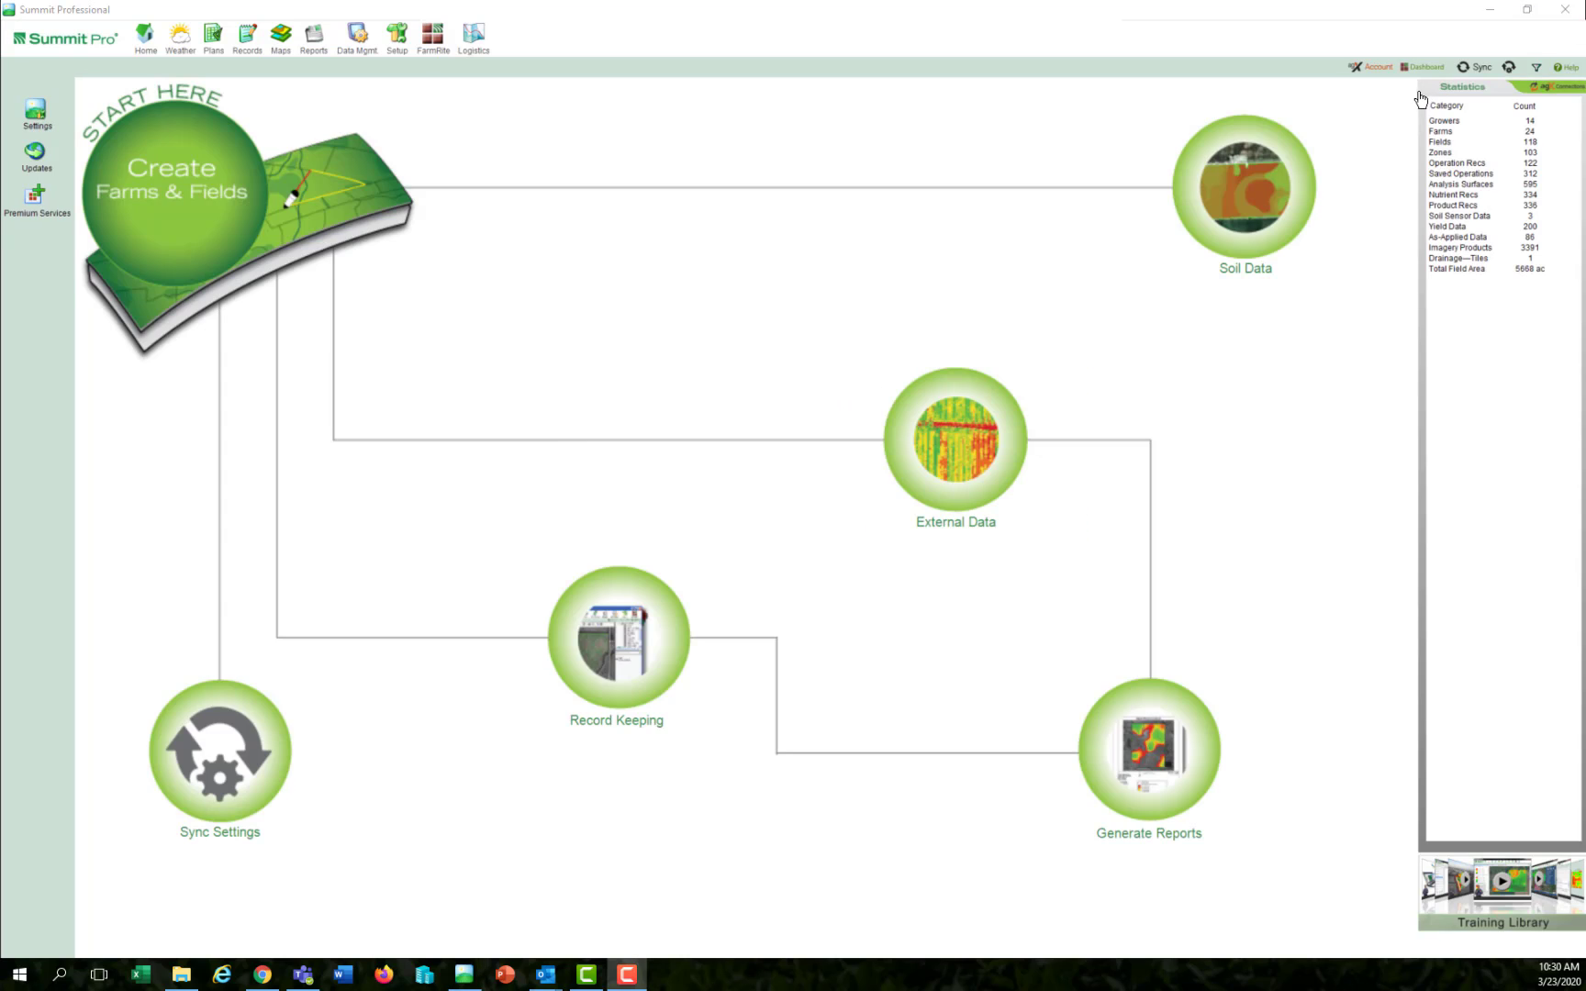
# Step: Go from order JA1's task status in the dashboard to order management and select the JA1 order
pyautogui.click(1424, 69)
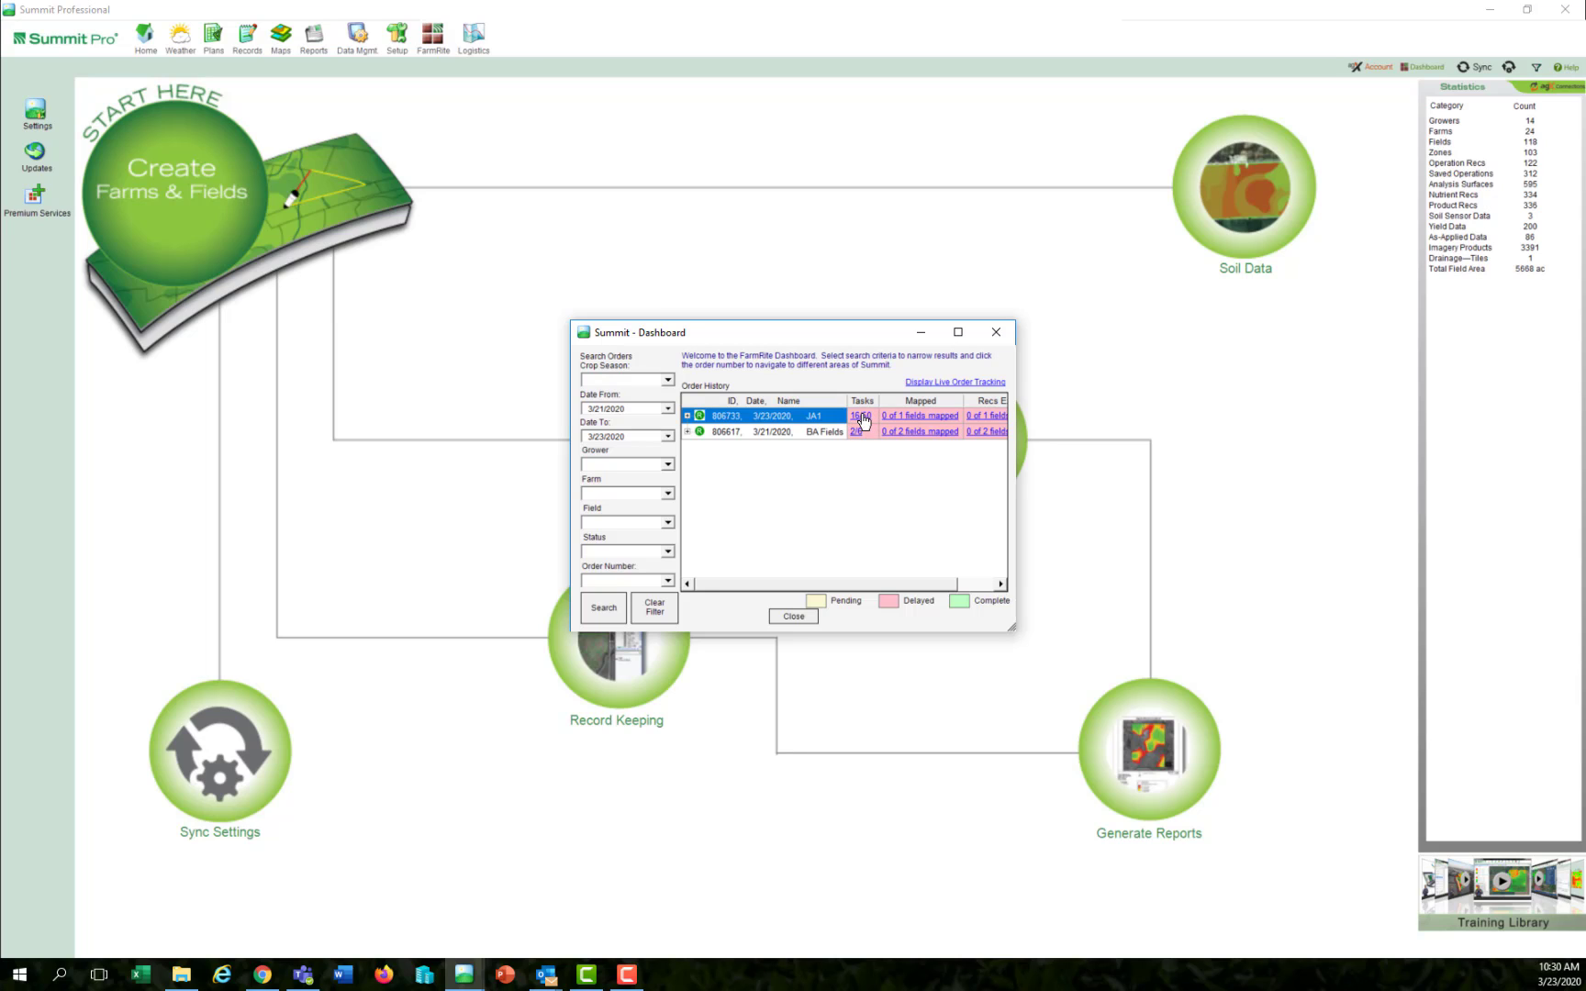
pyautogui.click(860, 418)
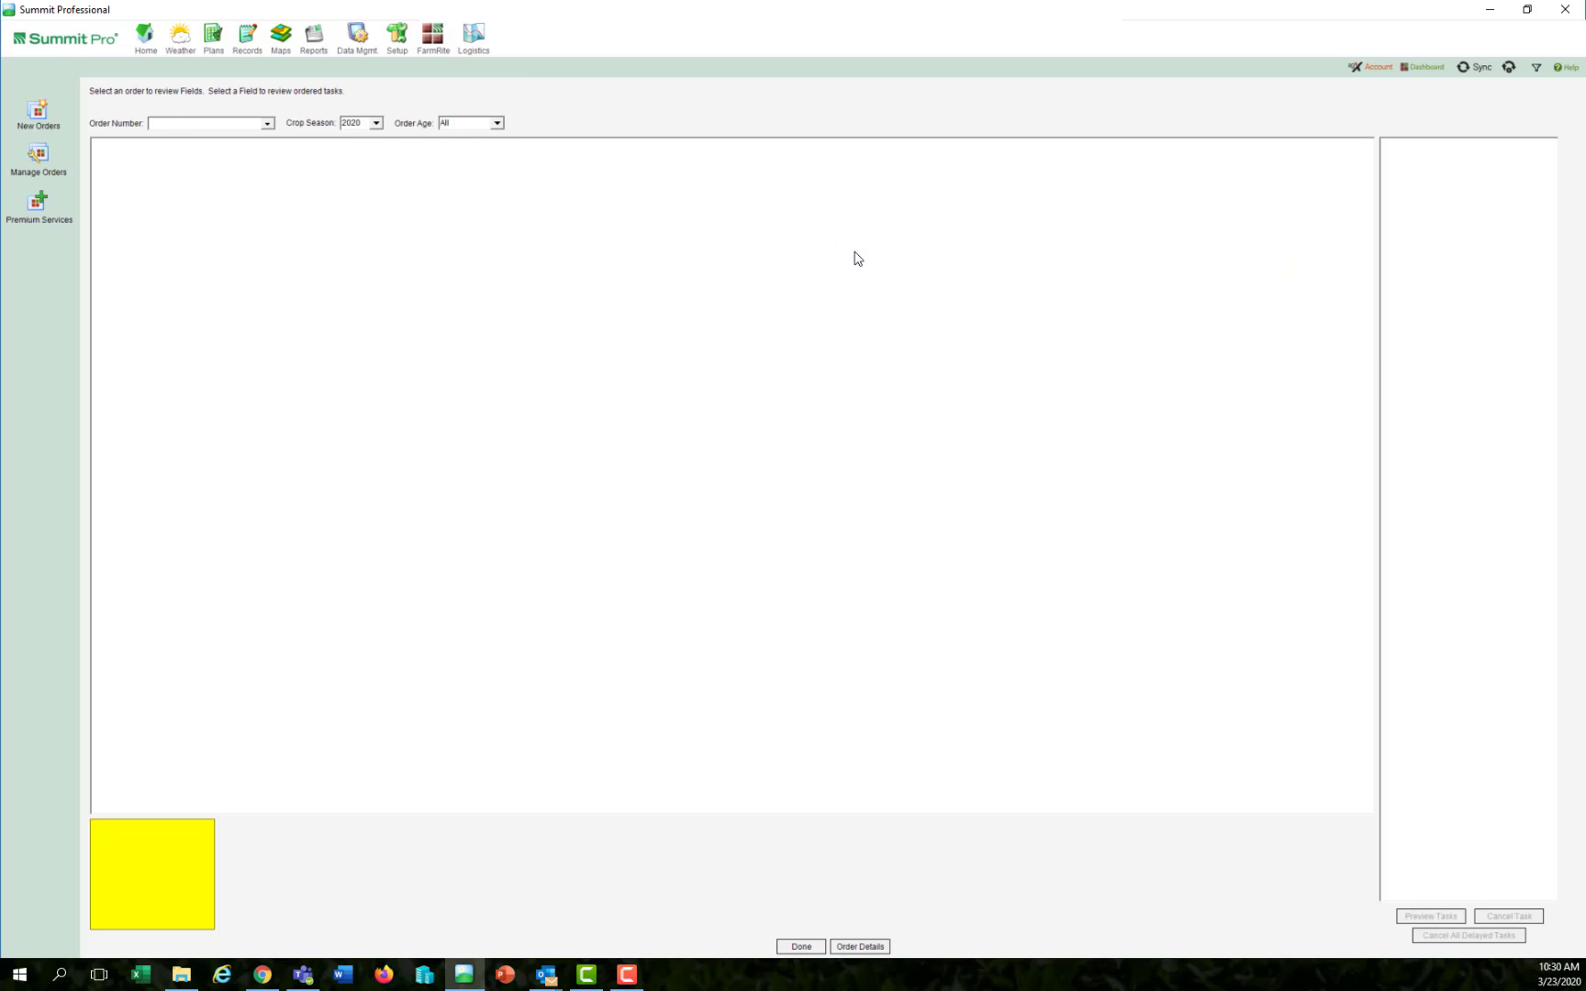
pyautogui.click(267, 124)
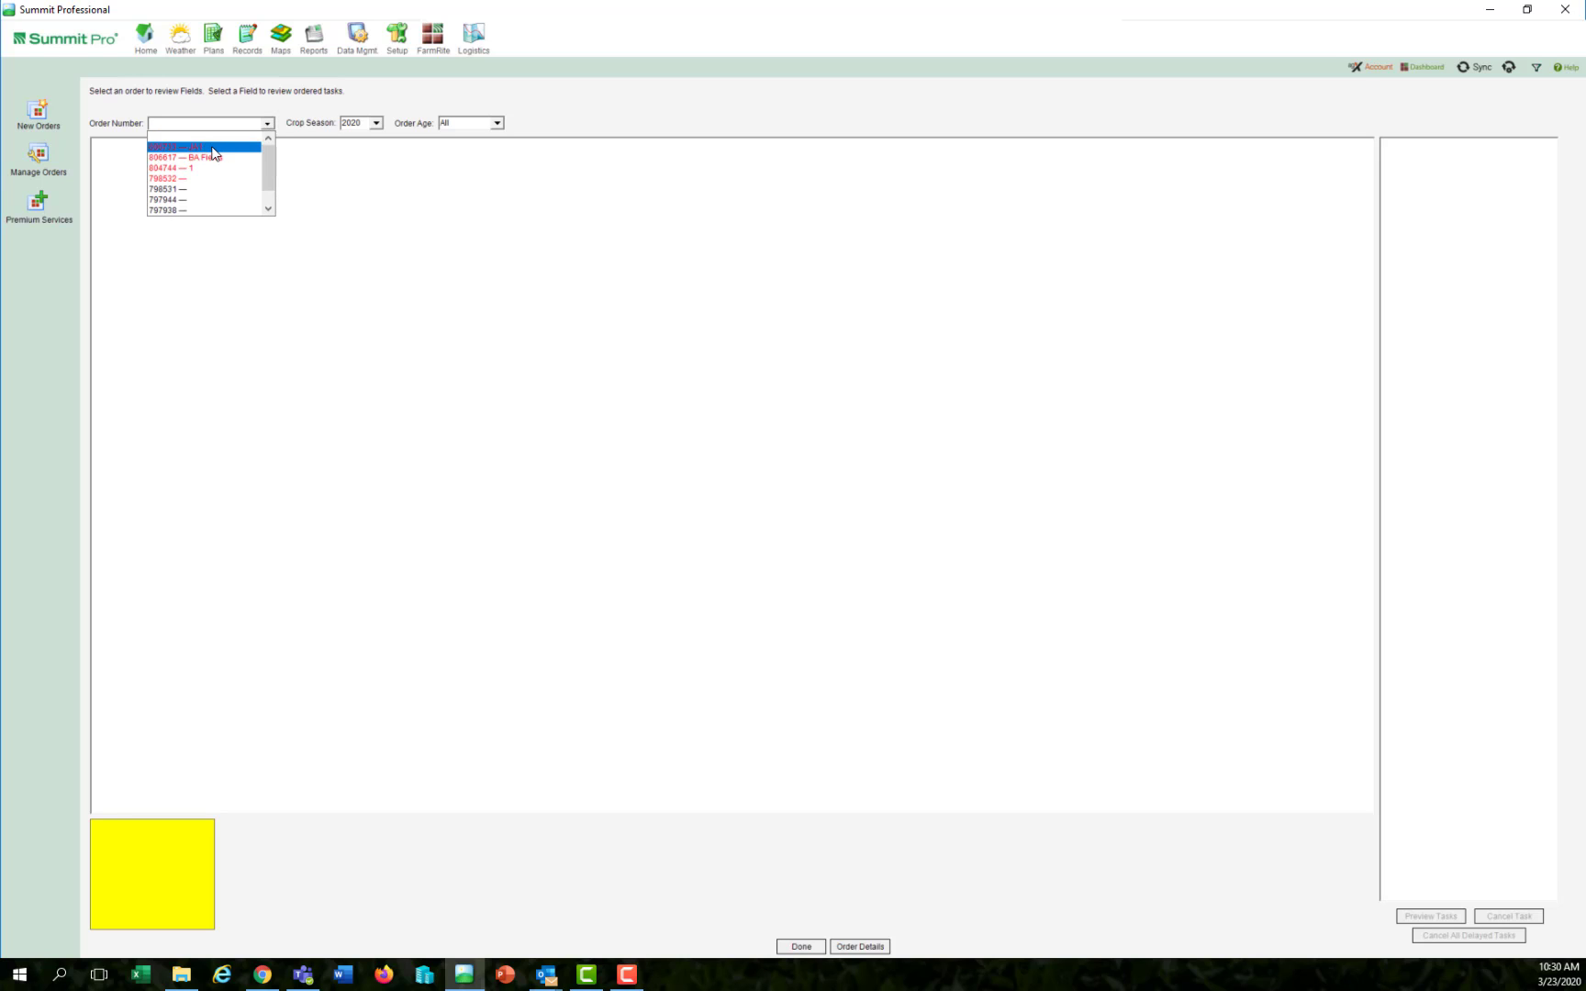
pyautogui.click(212, 149)
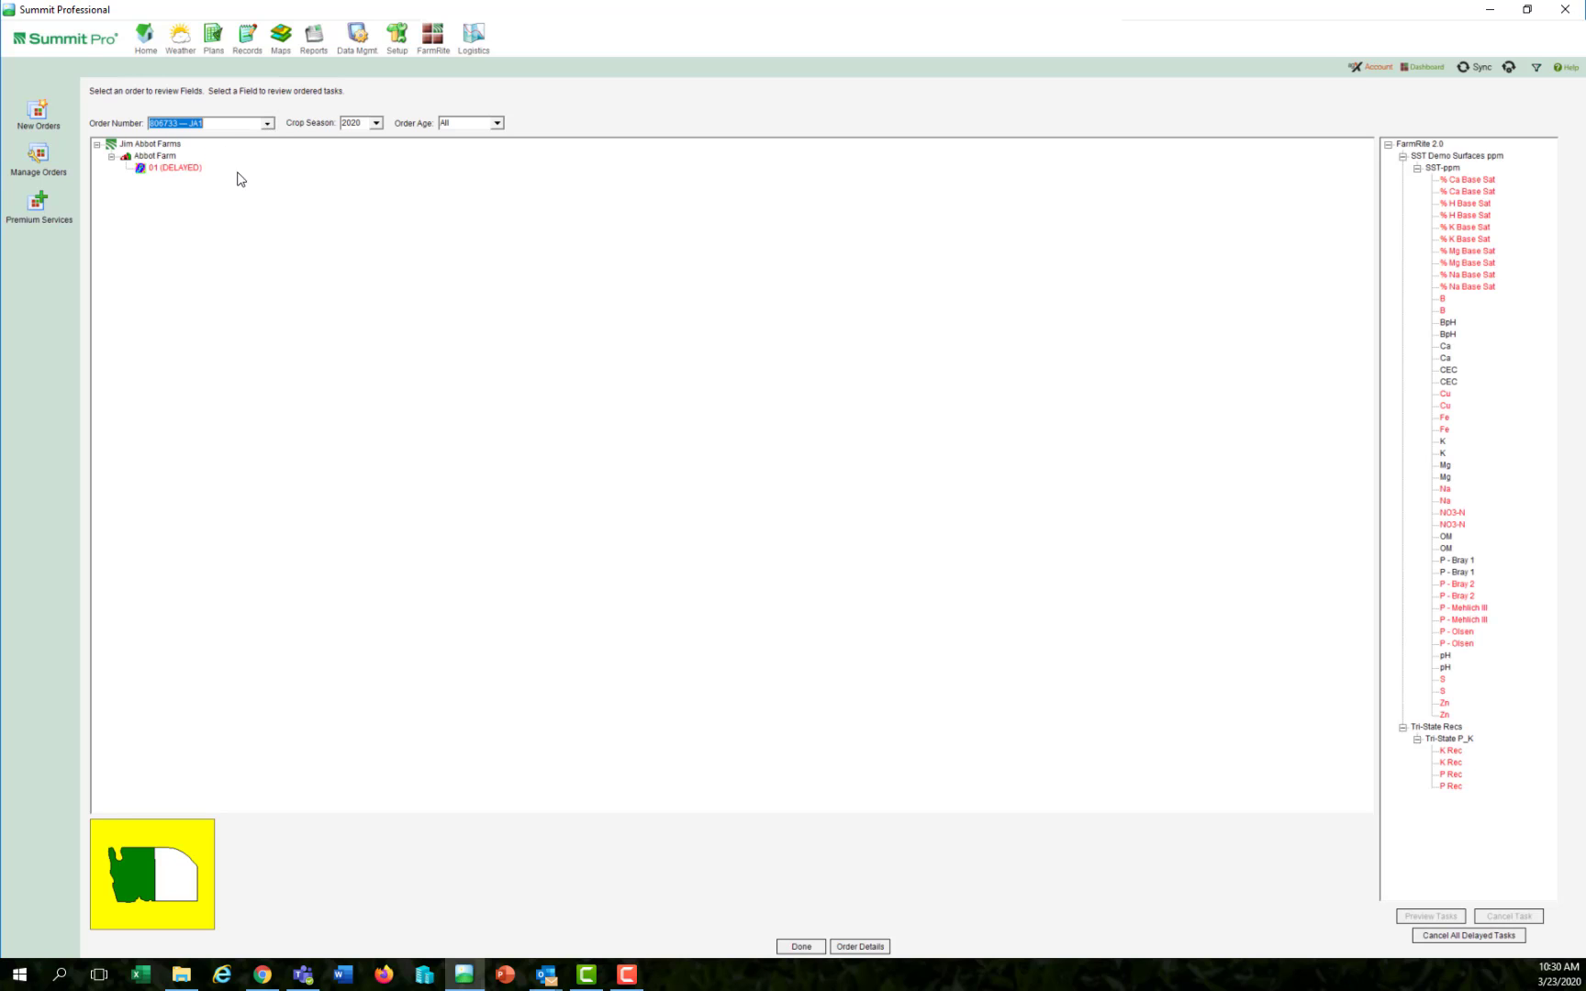
# Step: Preview the delayed K Rec task for field 01 in the Tri-State P_K group
pyautogui.click(175, 169)
pyautogui.click(1449, 751)
pyautogui.click(1431, 916)
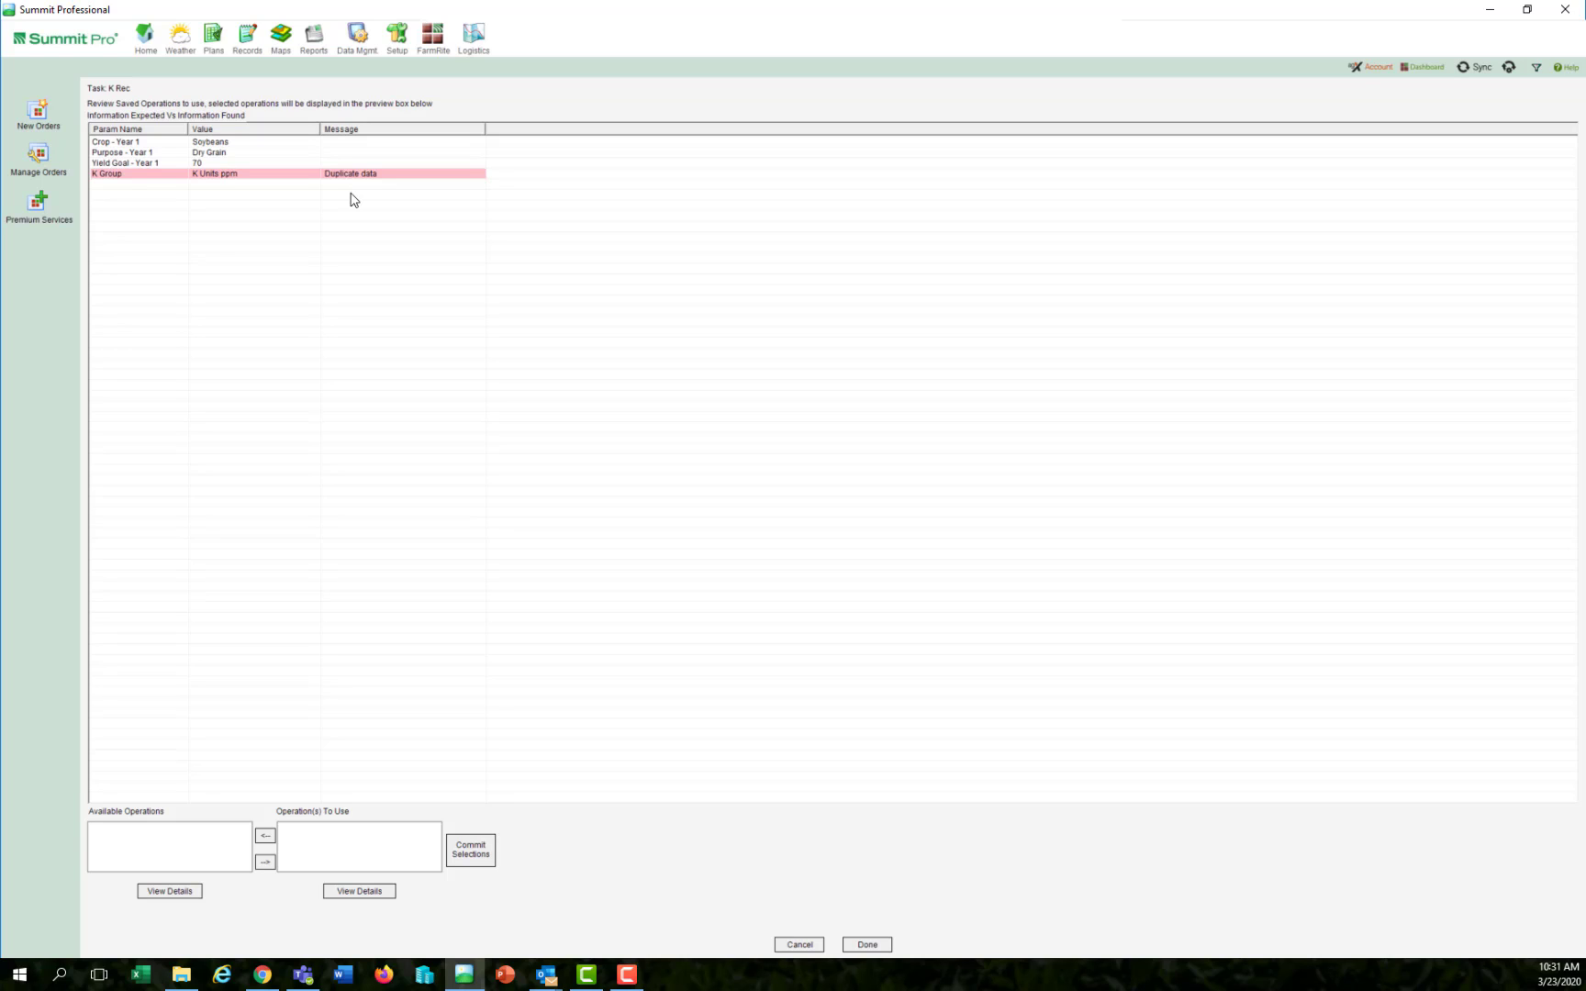
# Step: Resolve the duplicate K Group data with Soil Sampling - sspts2020 - 11/13/2019, applying it to all duplicate data tasks for this field
pyautogui.click(207, 174)
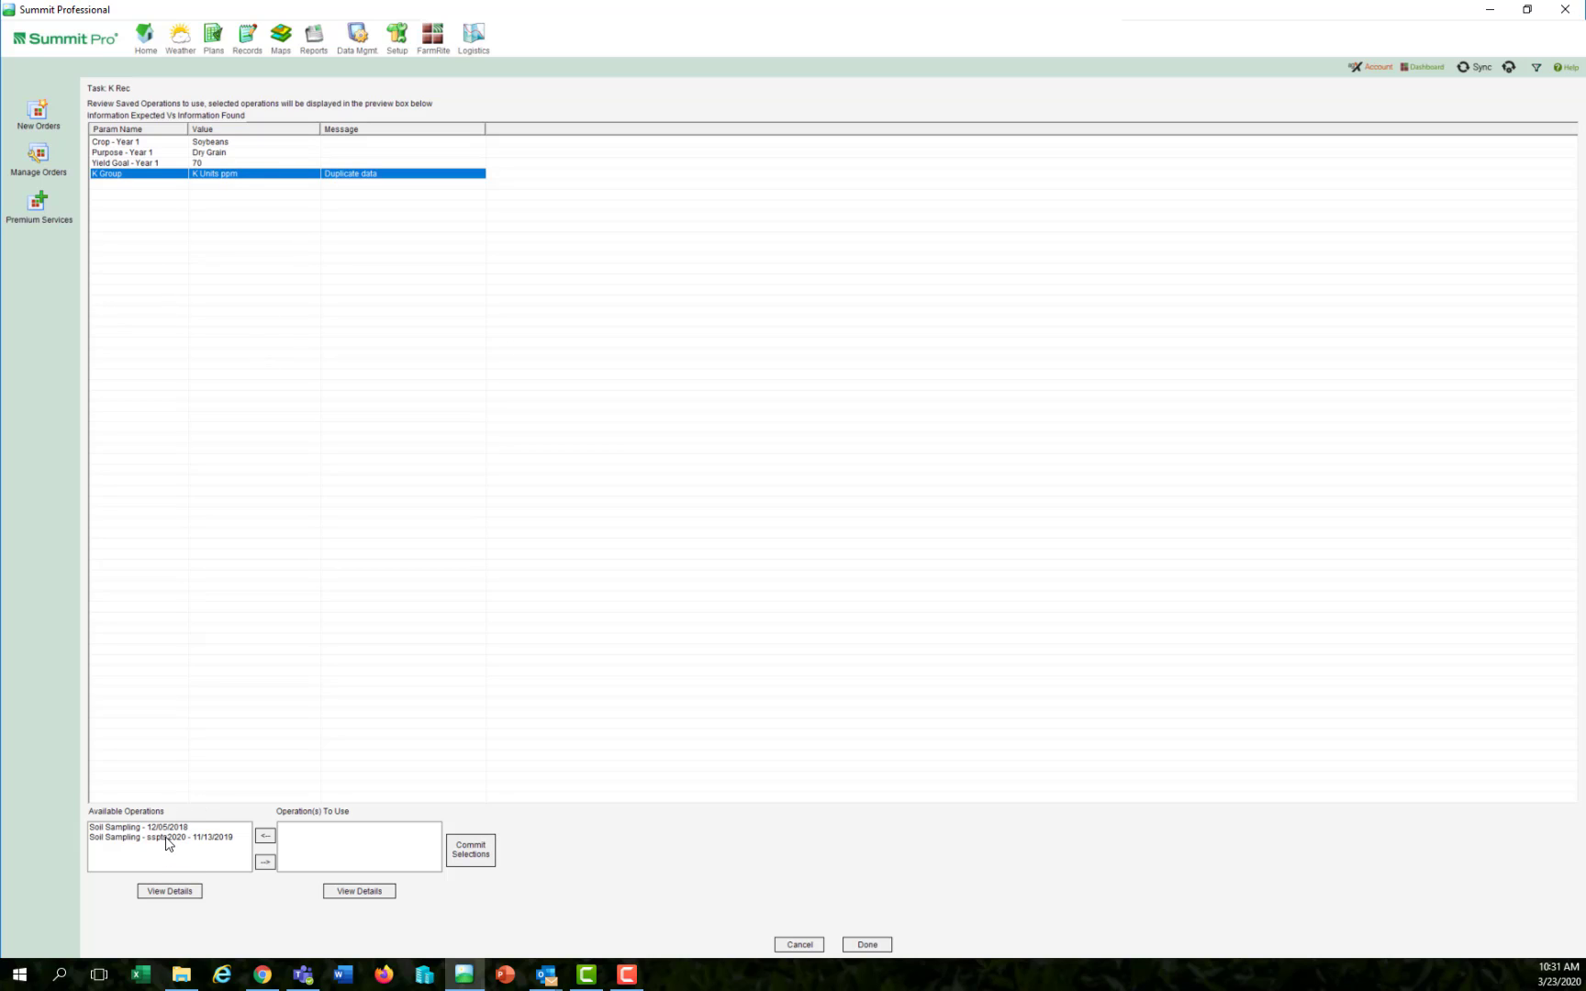
pyautogui.click(168, 838)
pyautogui.click(265, 863)
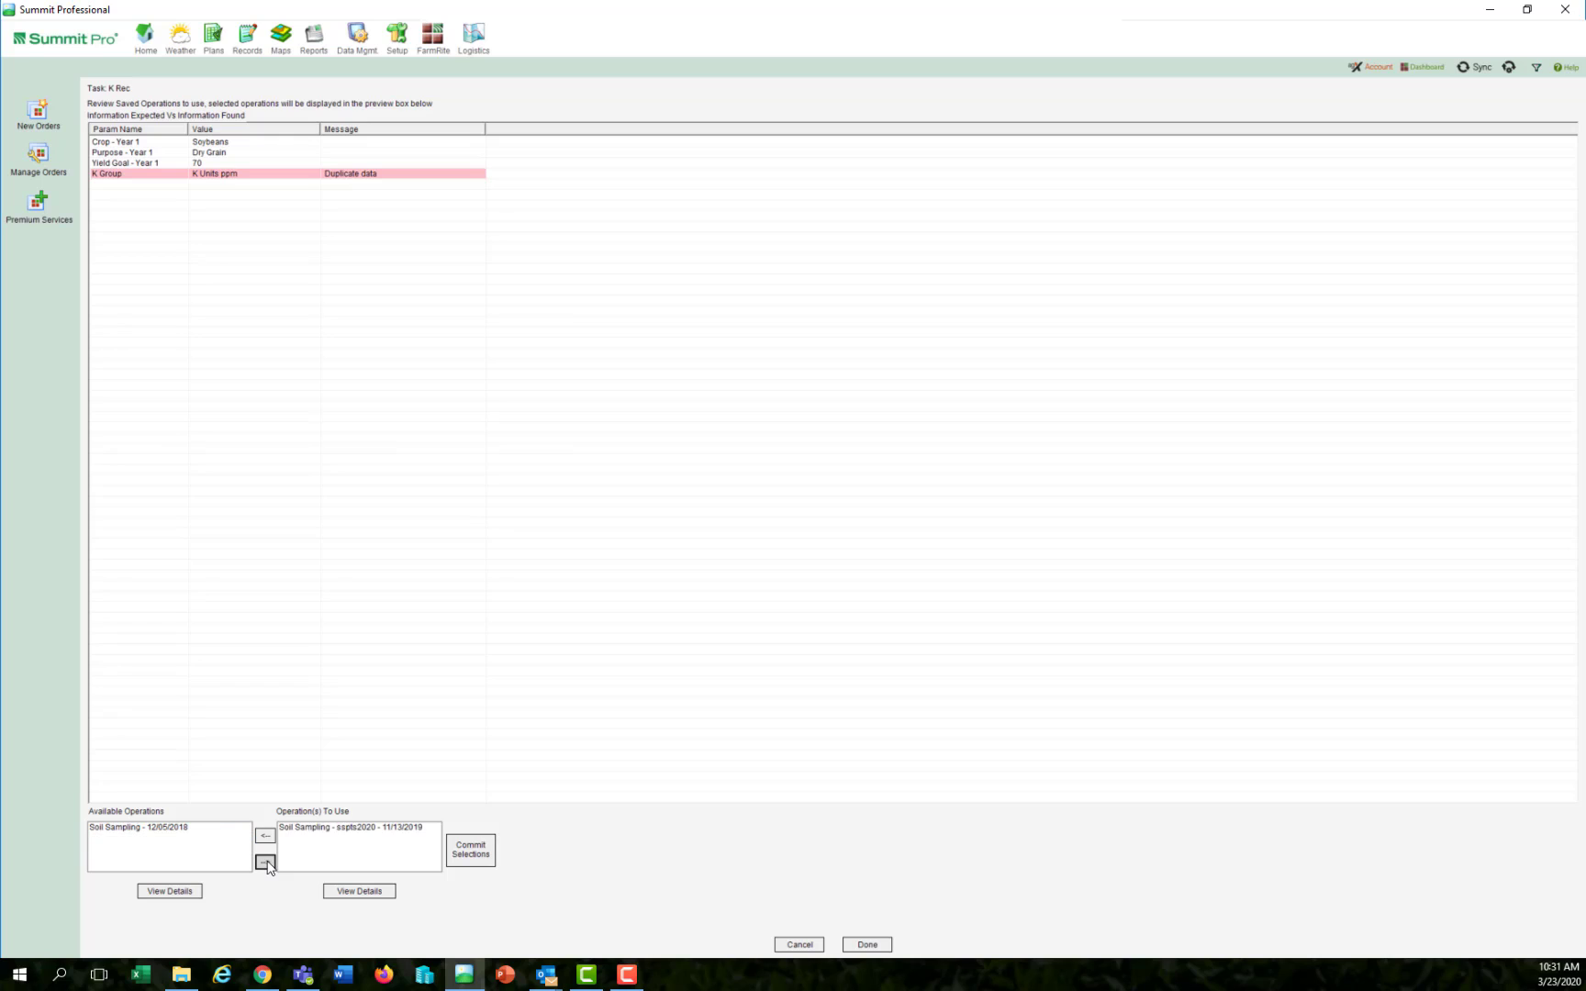
pyautogui.click(345, 830)
pyautogui.click(477, 859)
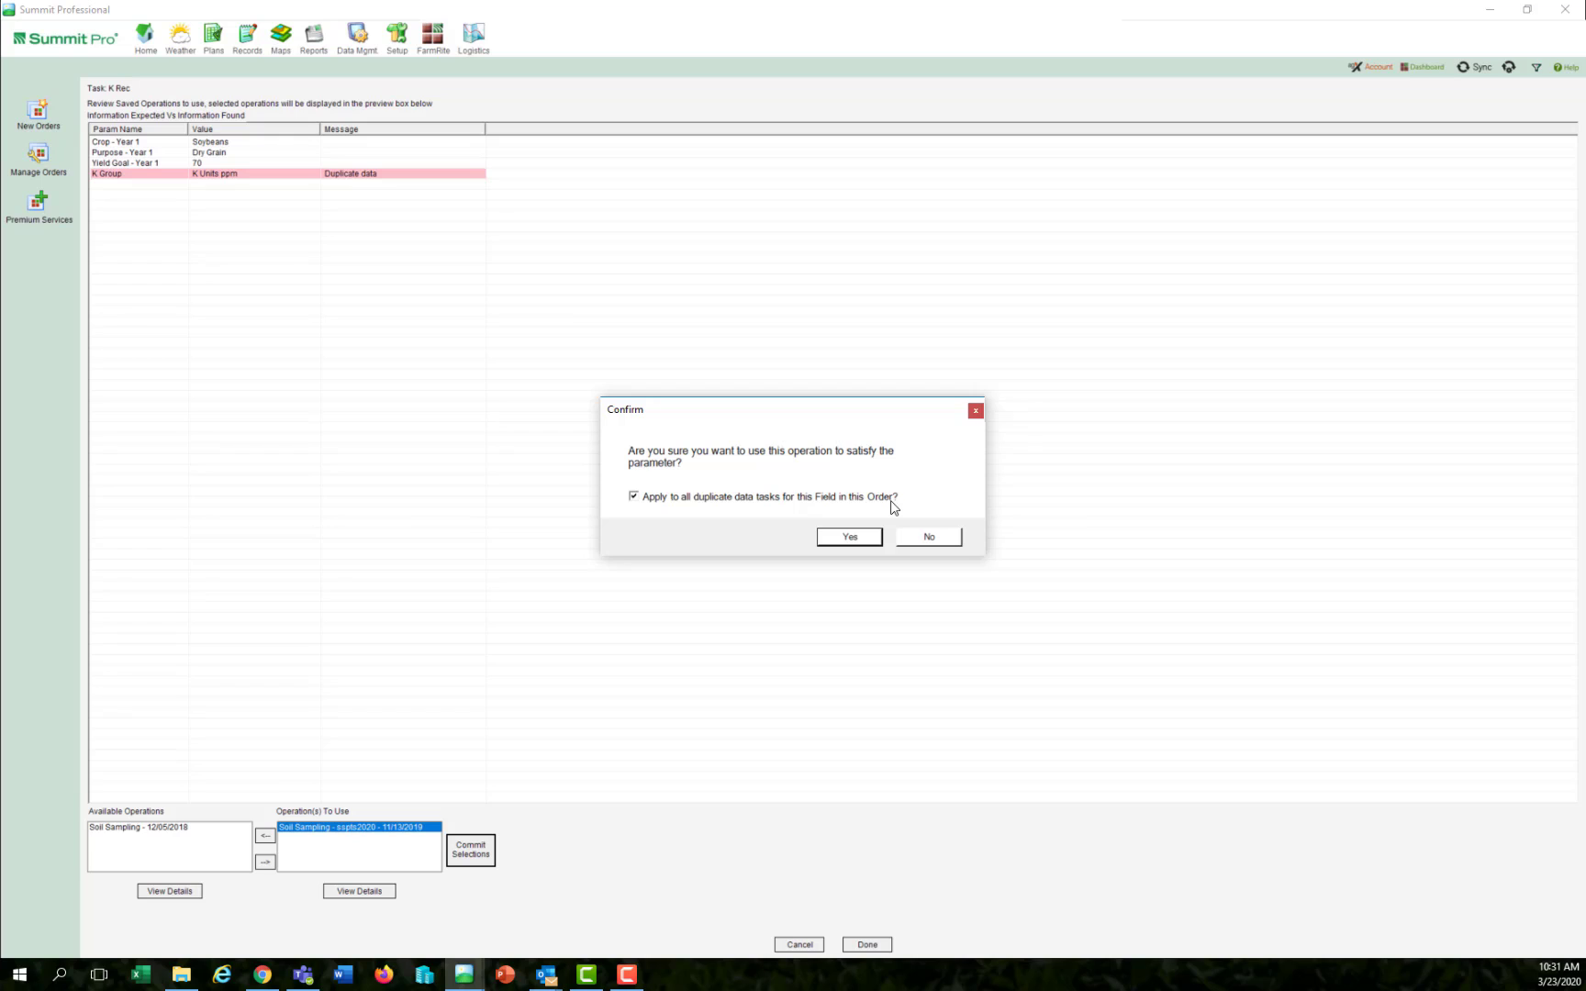
pyautogui.click(849, 538)
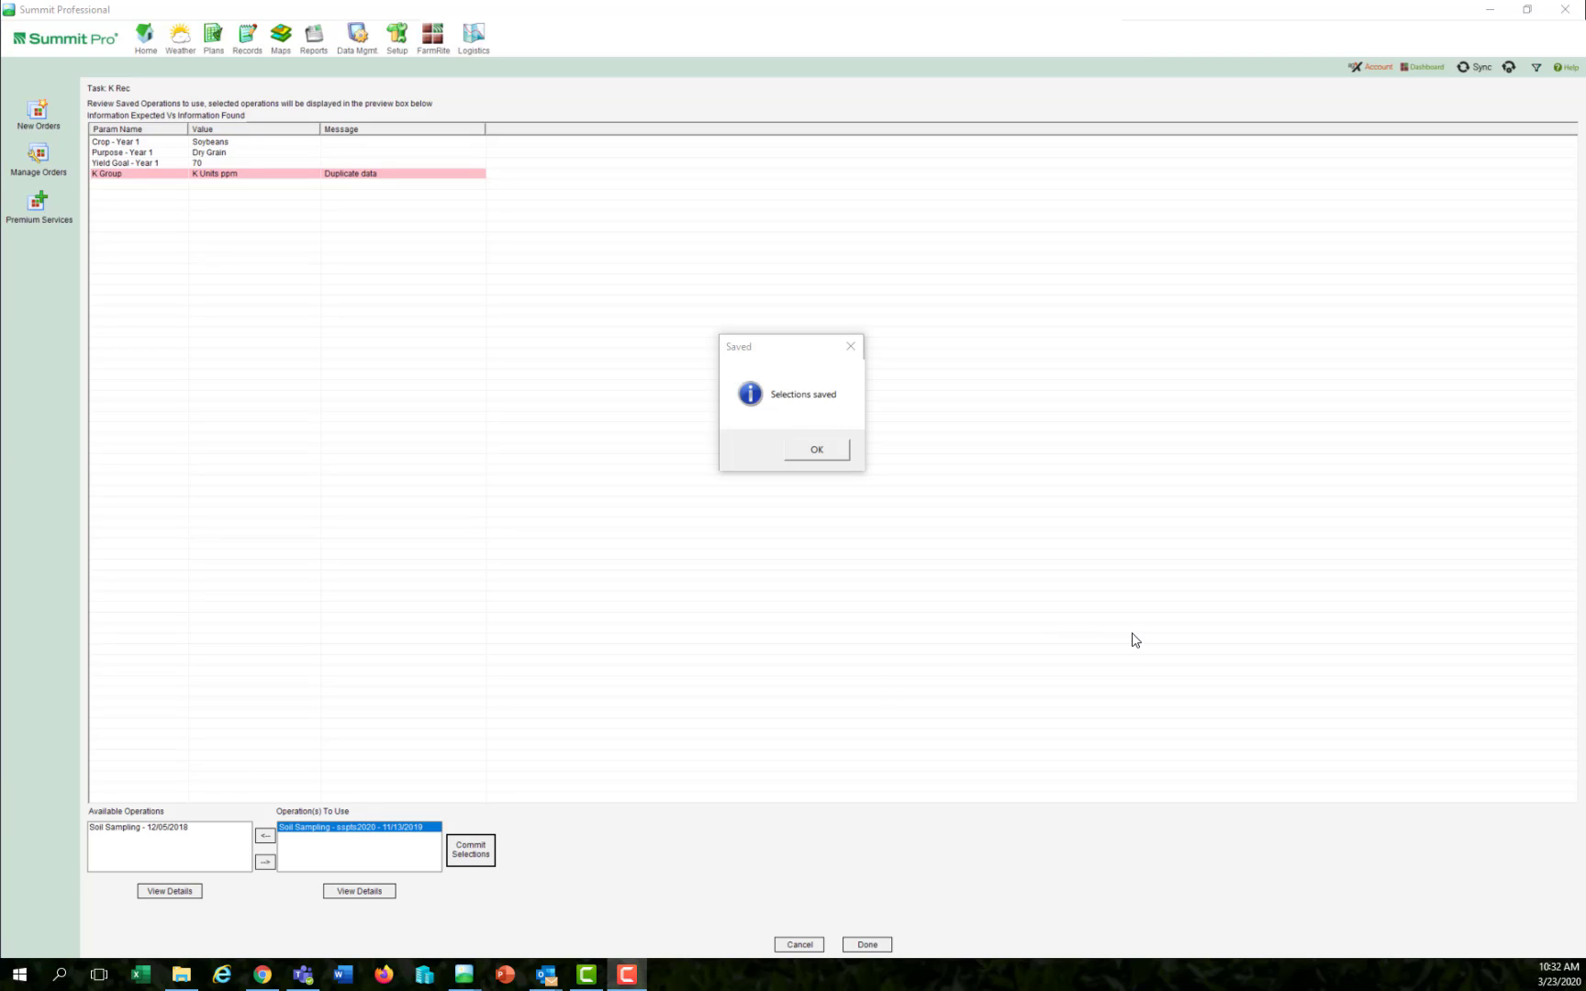
pyautogui.click(821, 452)
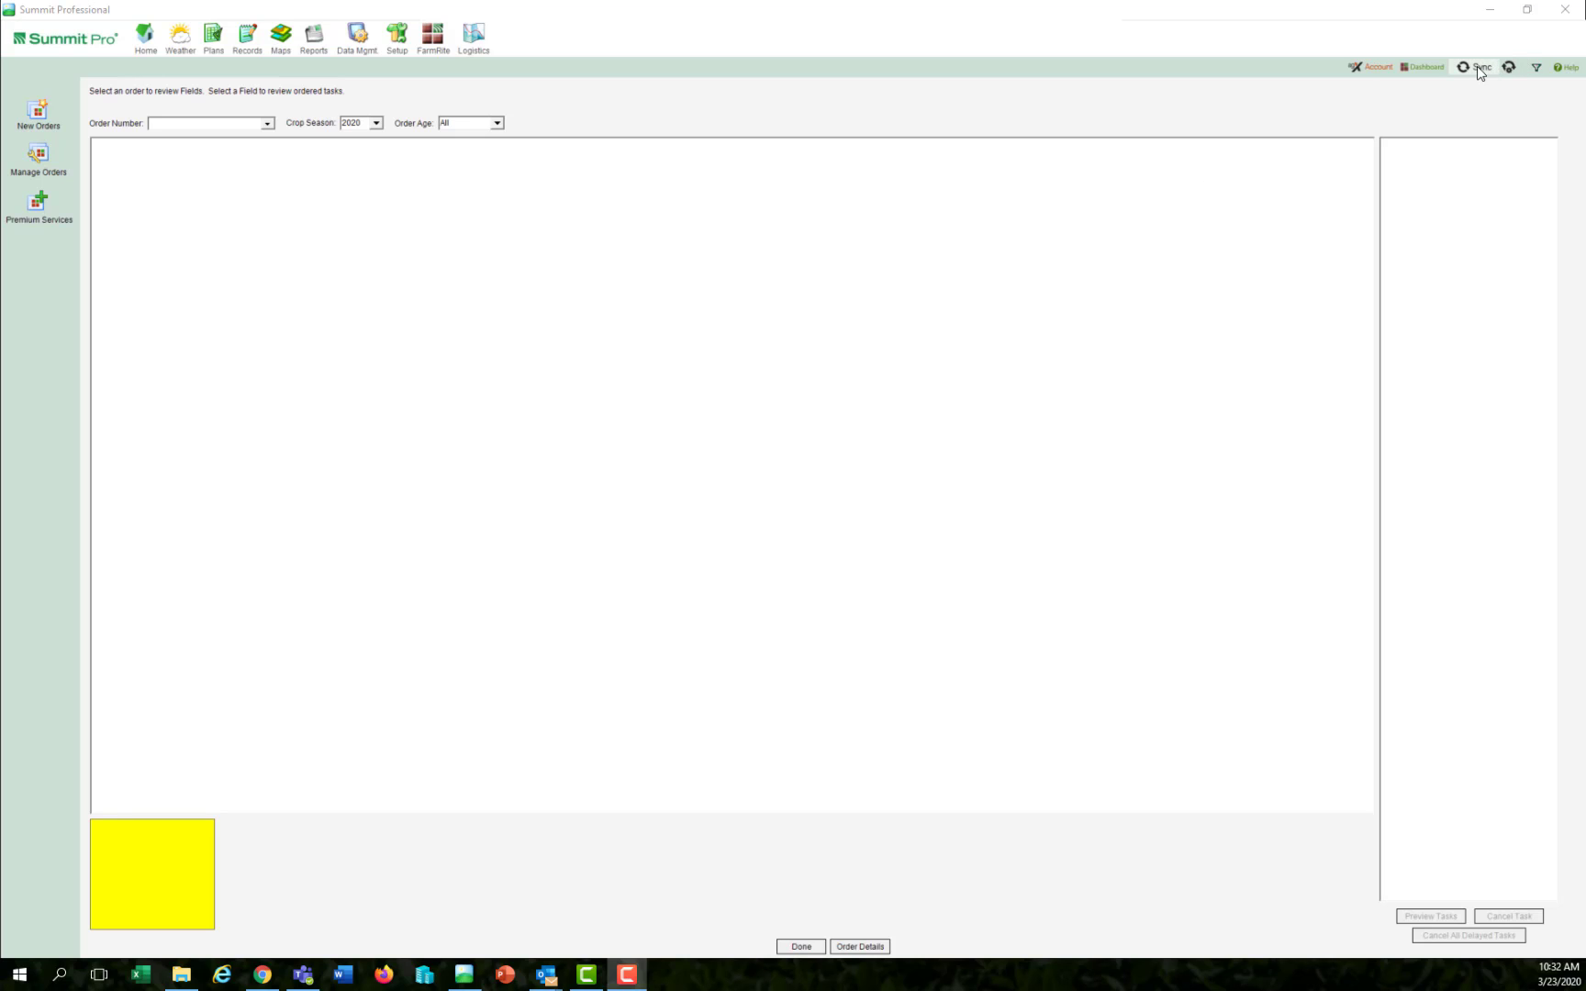
# Step: Open live order tracking from the dashboard again and refresh the reprocessed order's status
pyautogui.click(1419, 70)
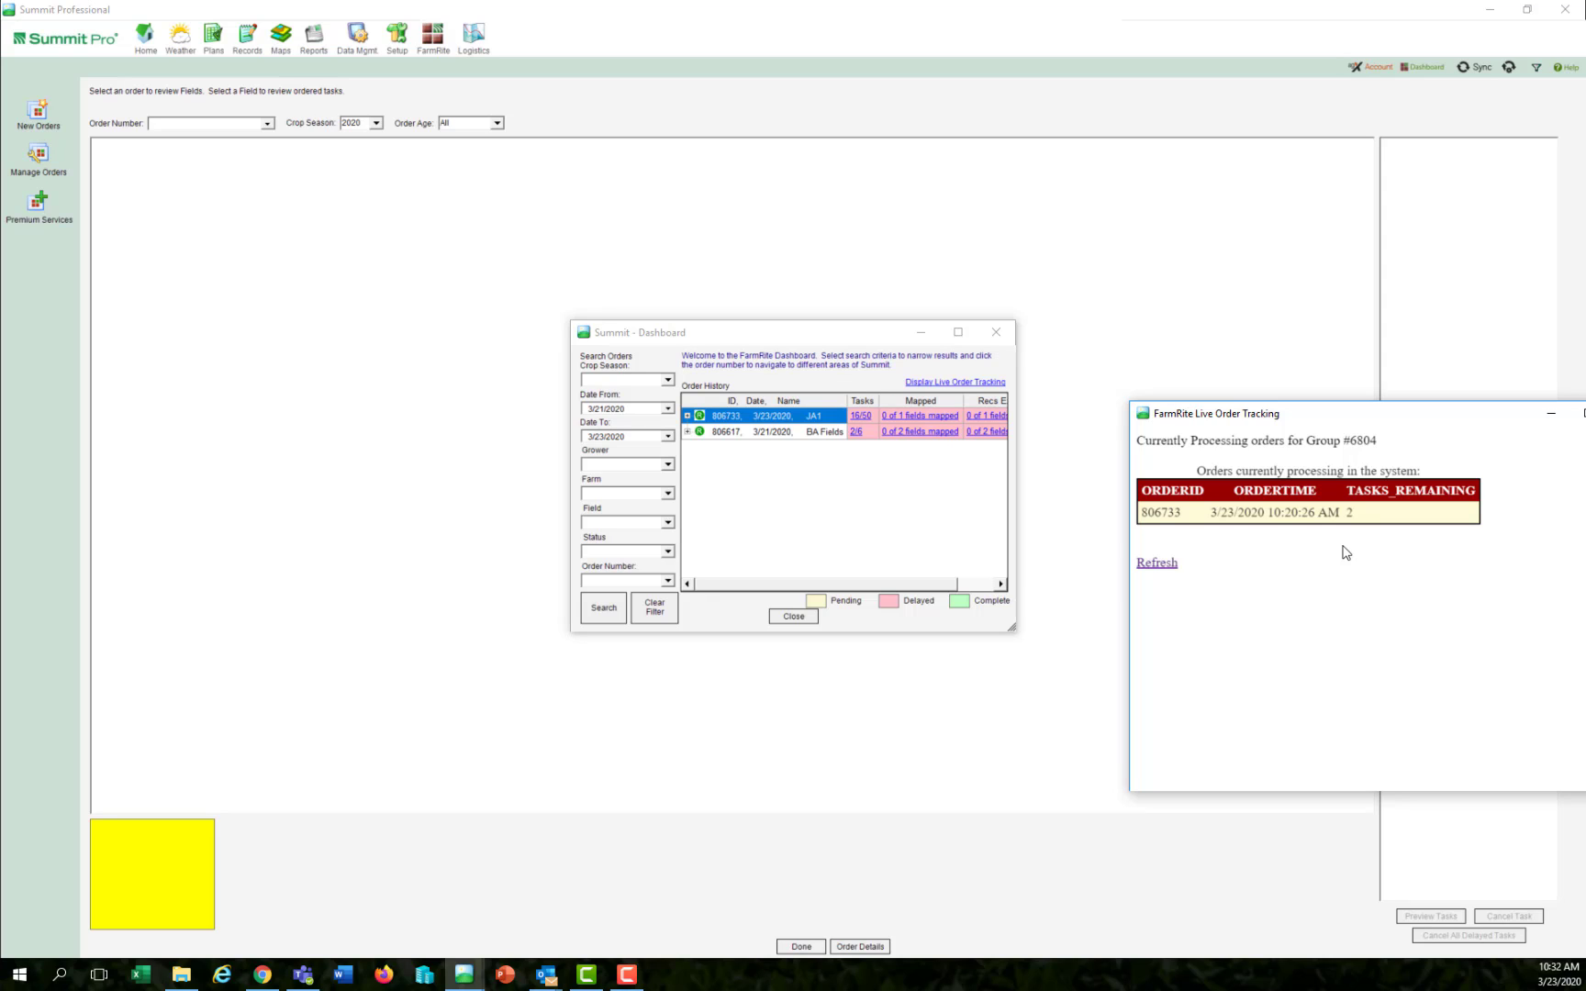
pyautogui.click(1157, 564)
pyautogui.click(1157, 564)
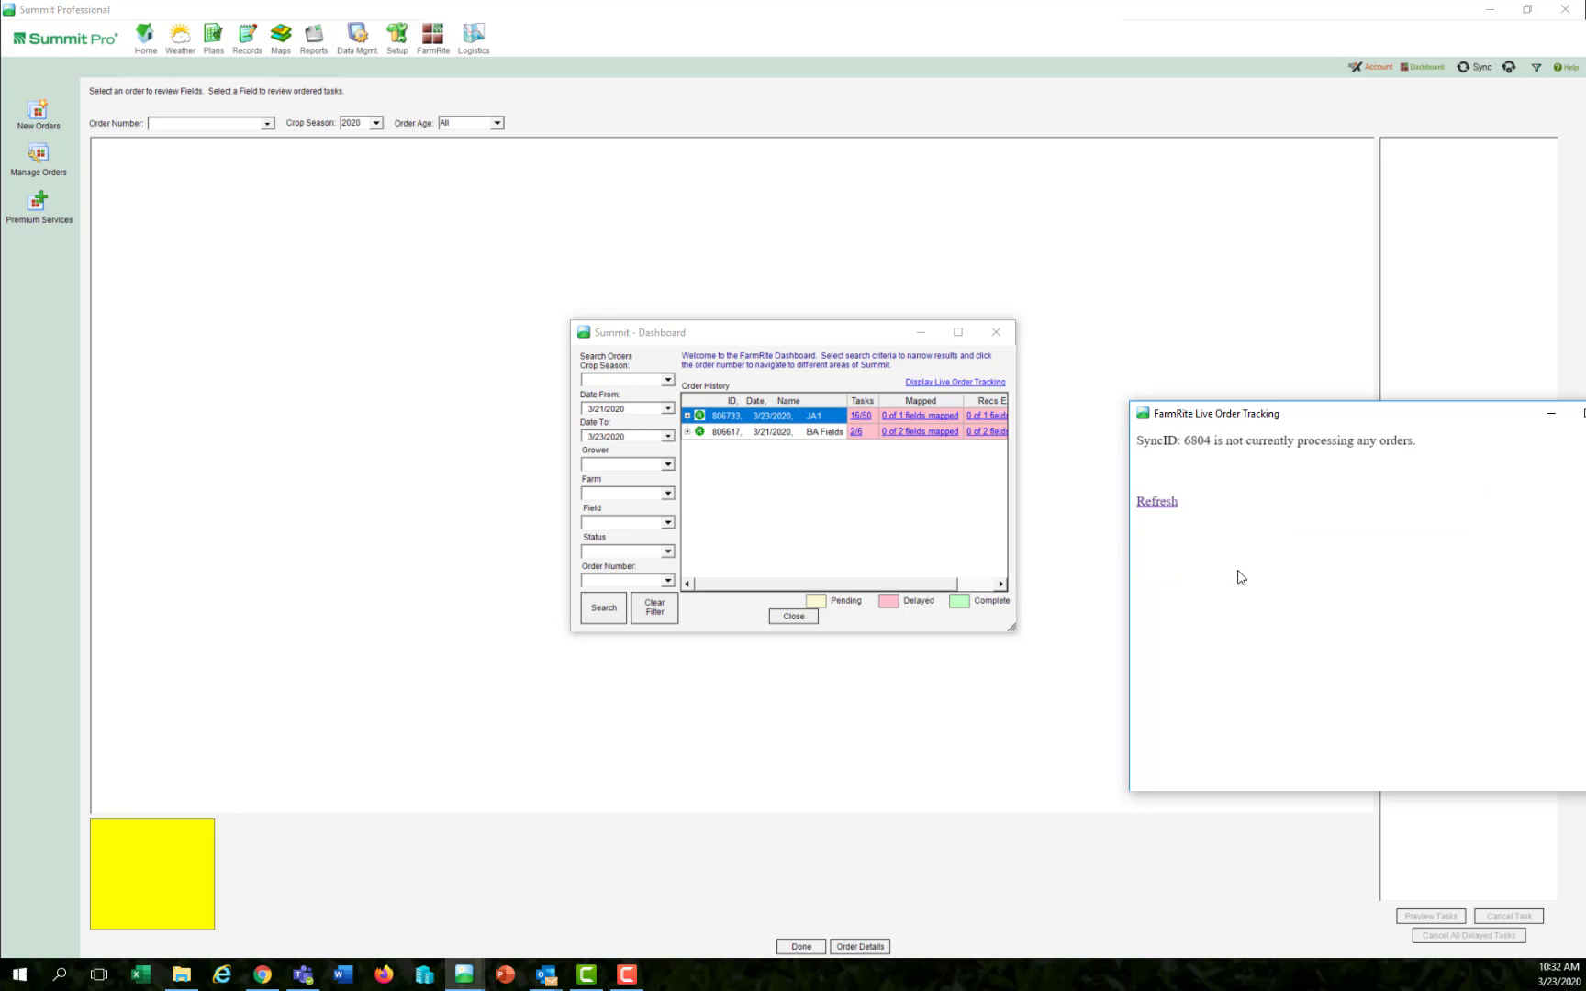
# Step: Close live order tracking and the dashboard, and sync the processed order data
pyautogui.click(1353, 366)
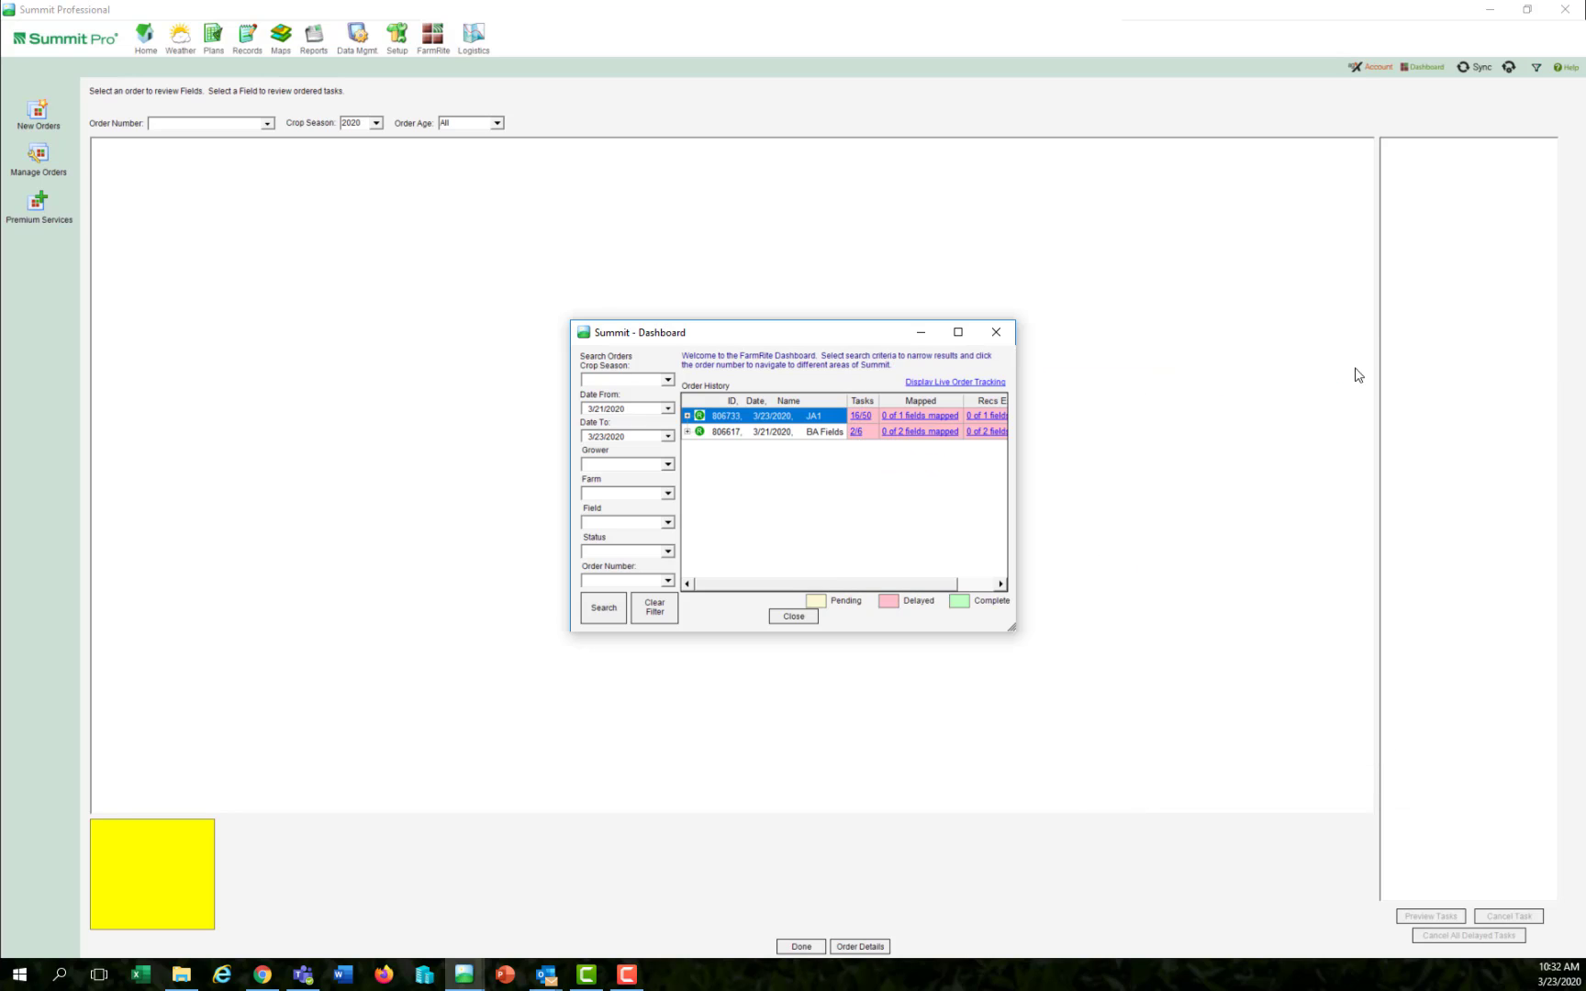
pyautogui.click(996, 333)
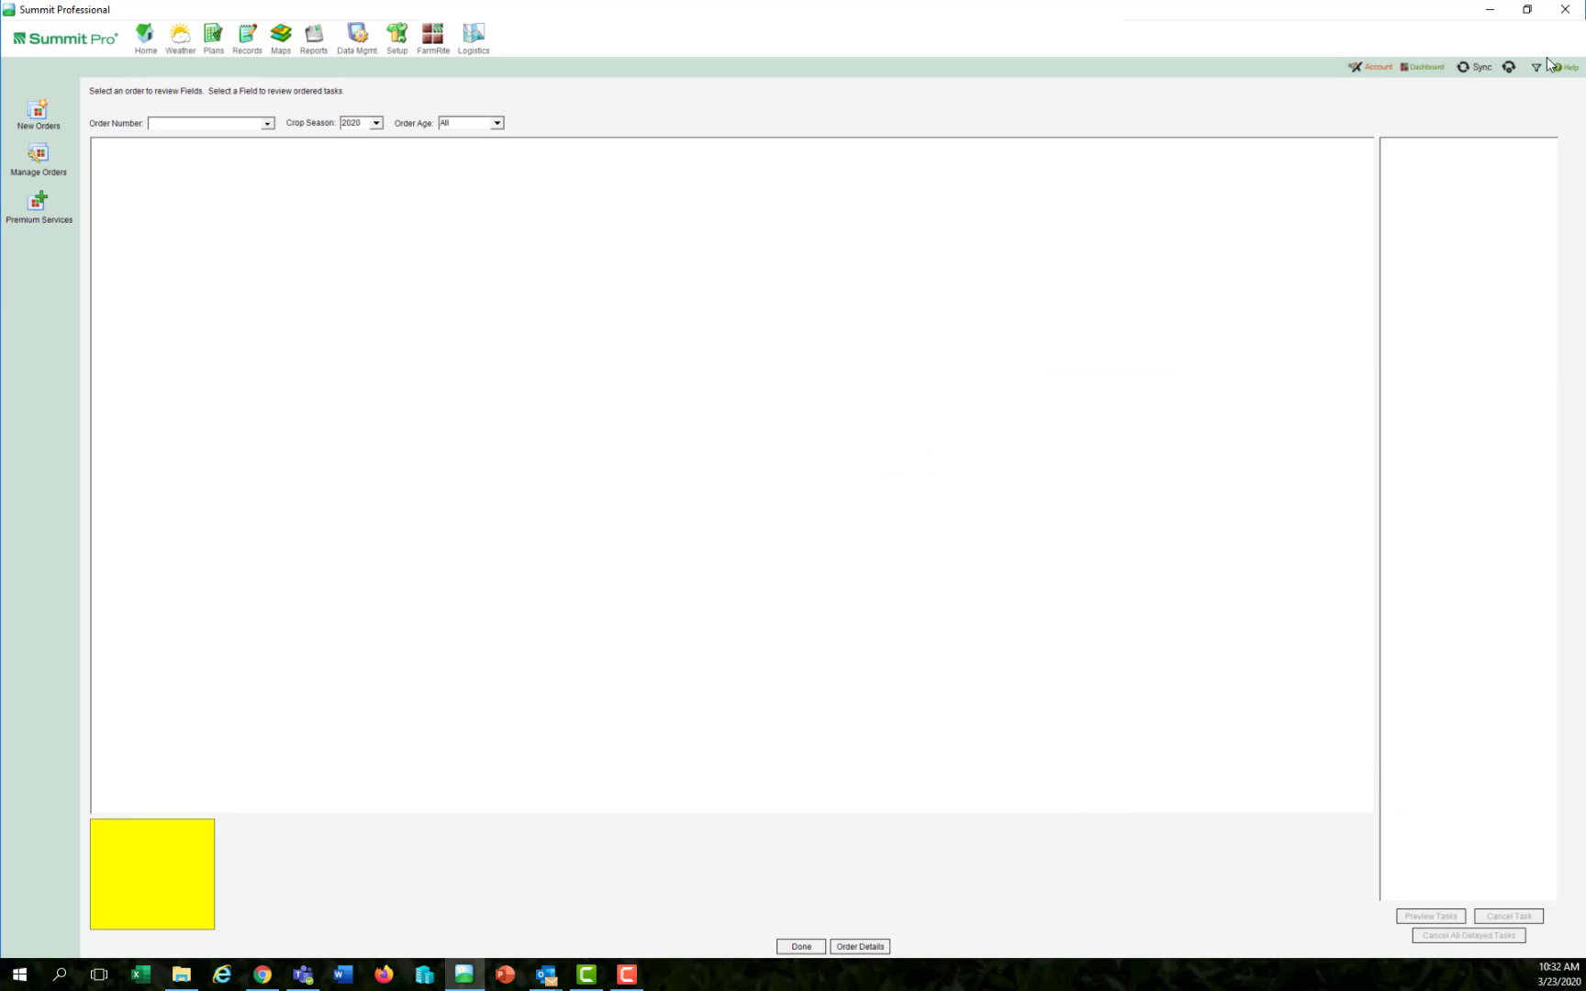
pyautogui.click(1474, 68)
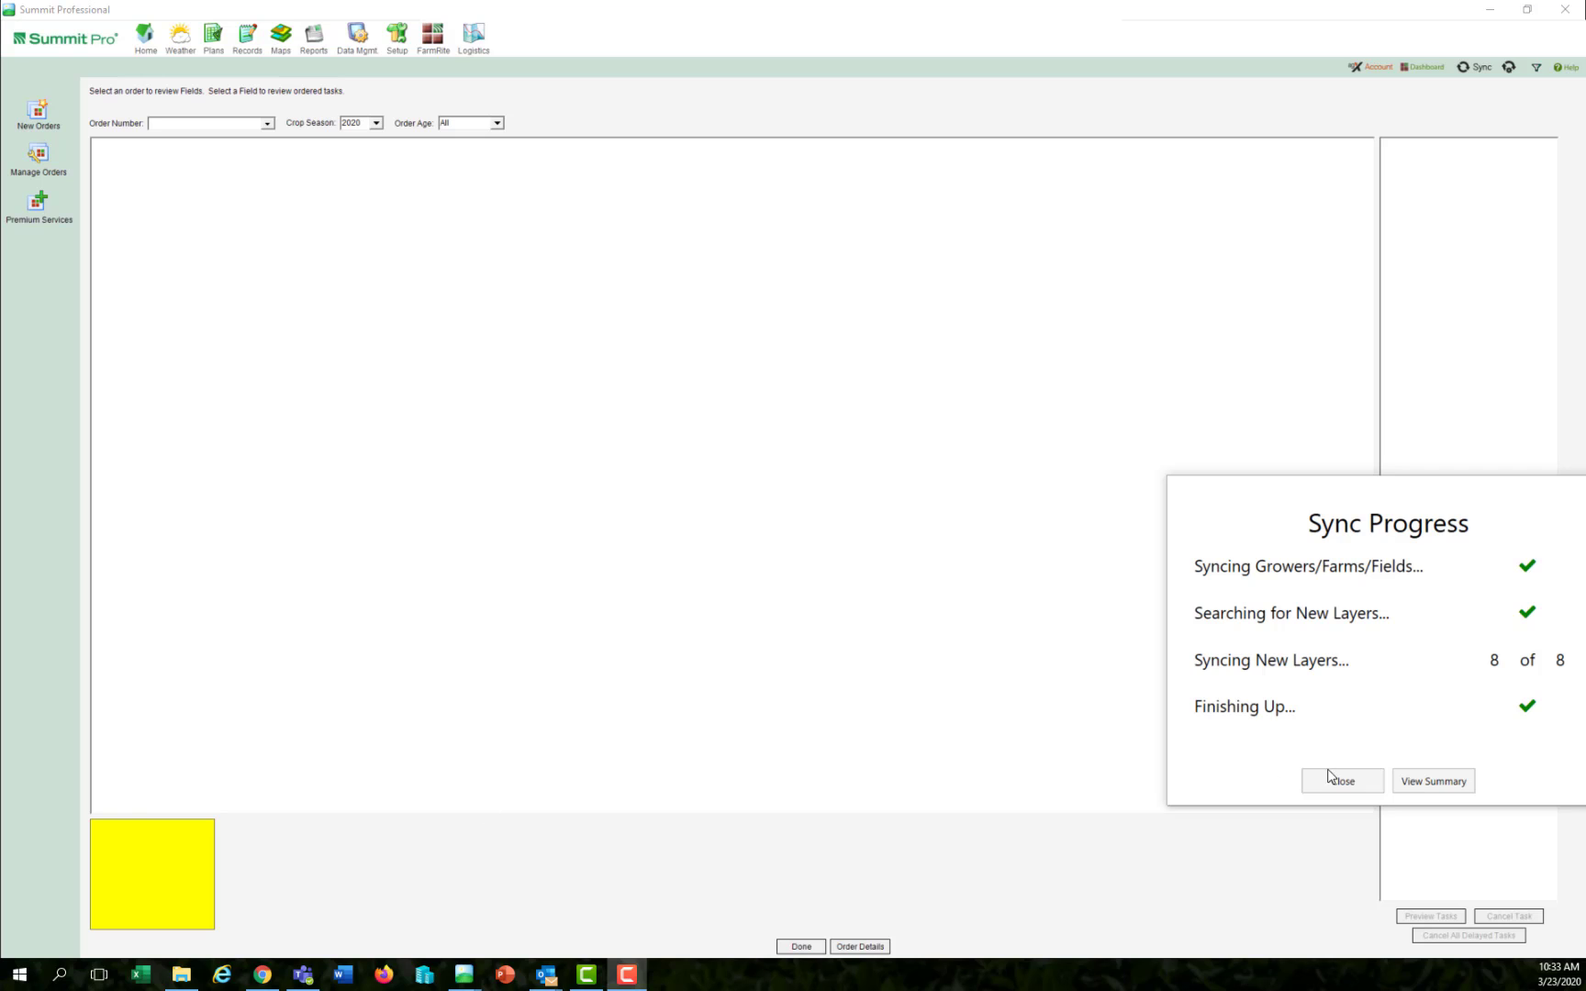
# Step: Review the sync summary for the nutrient and product recommendations added to field 01, and close it
pyautogui.click(1421, 780)
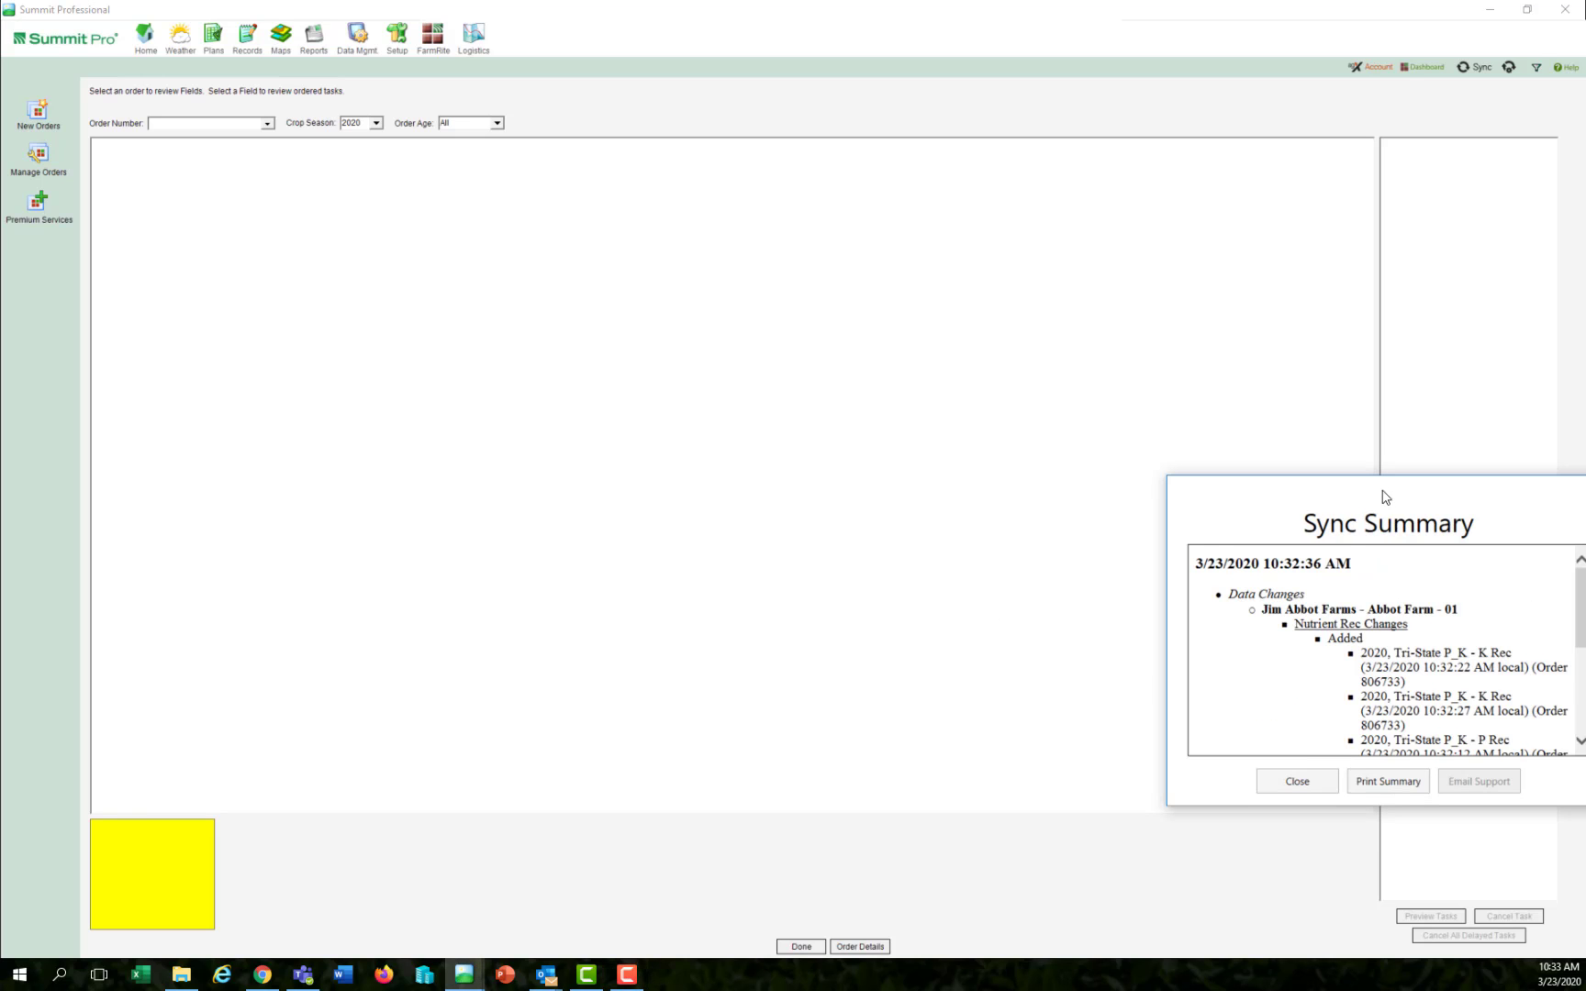
pyautogui.moveTo(1384, 499); pyautogui.dragTo(755, 317)
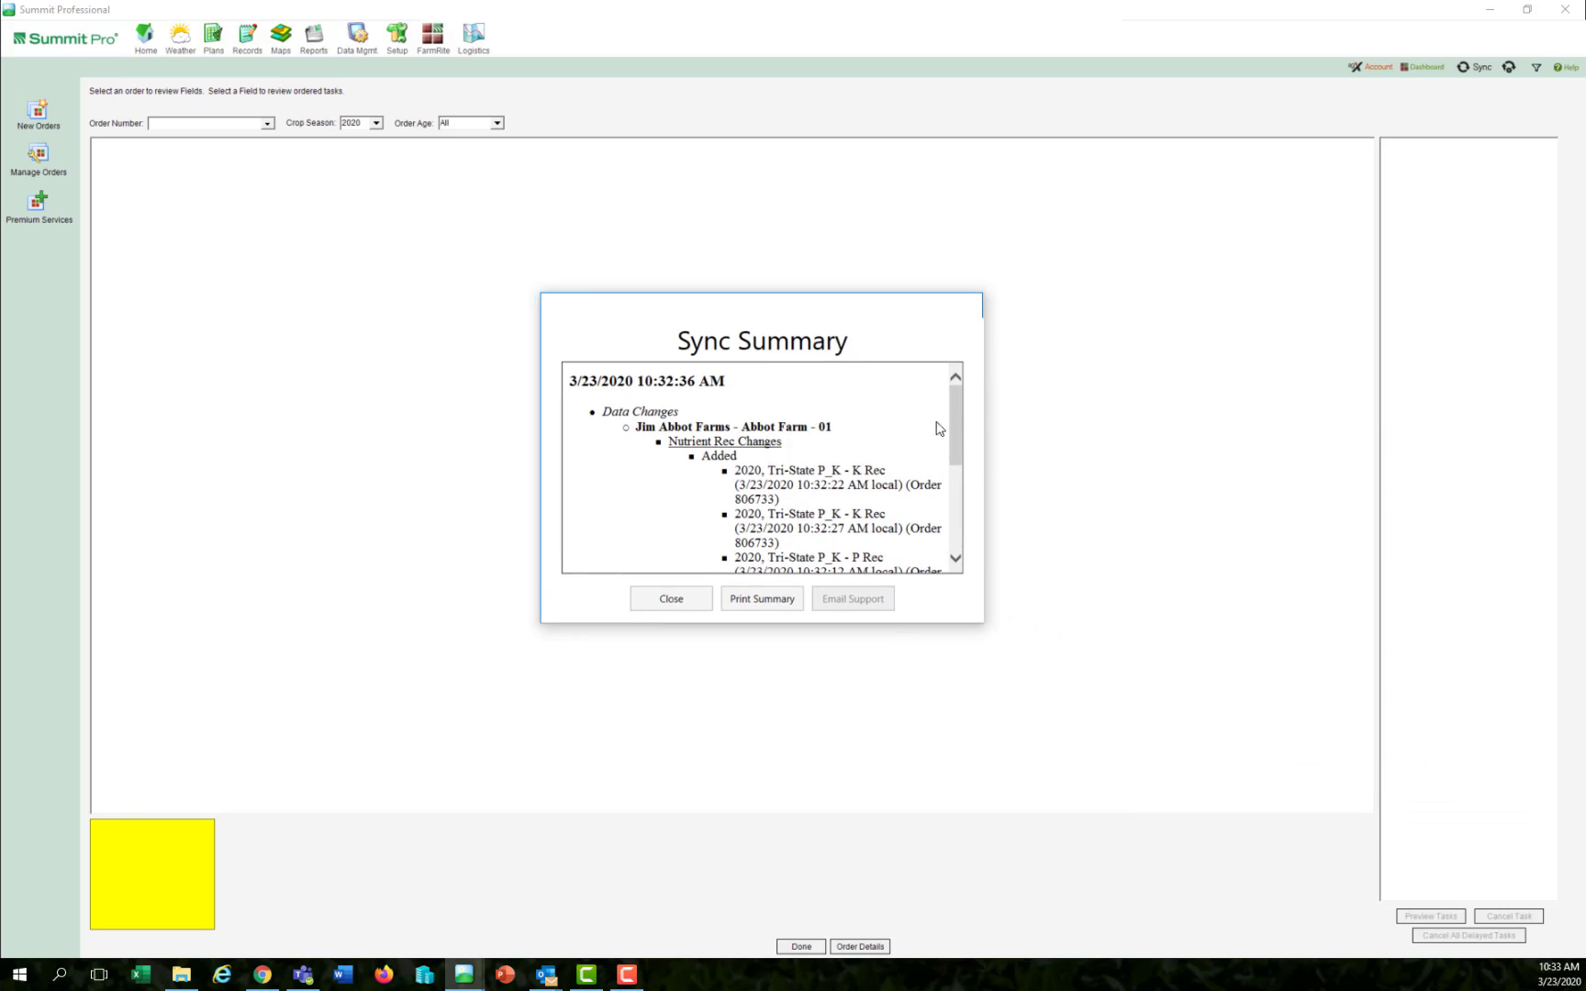
pyautogui.moveTo(954, 427); pyautogui.dragTo(956, 521)
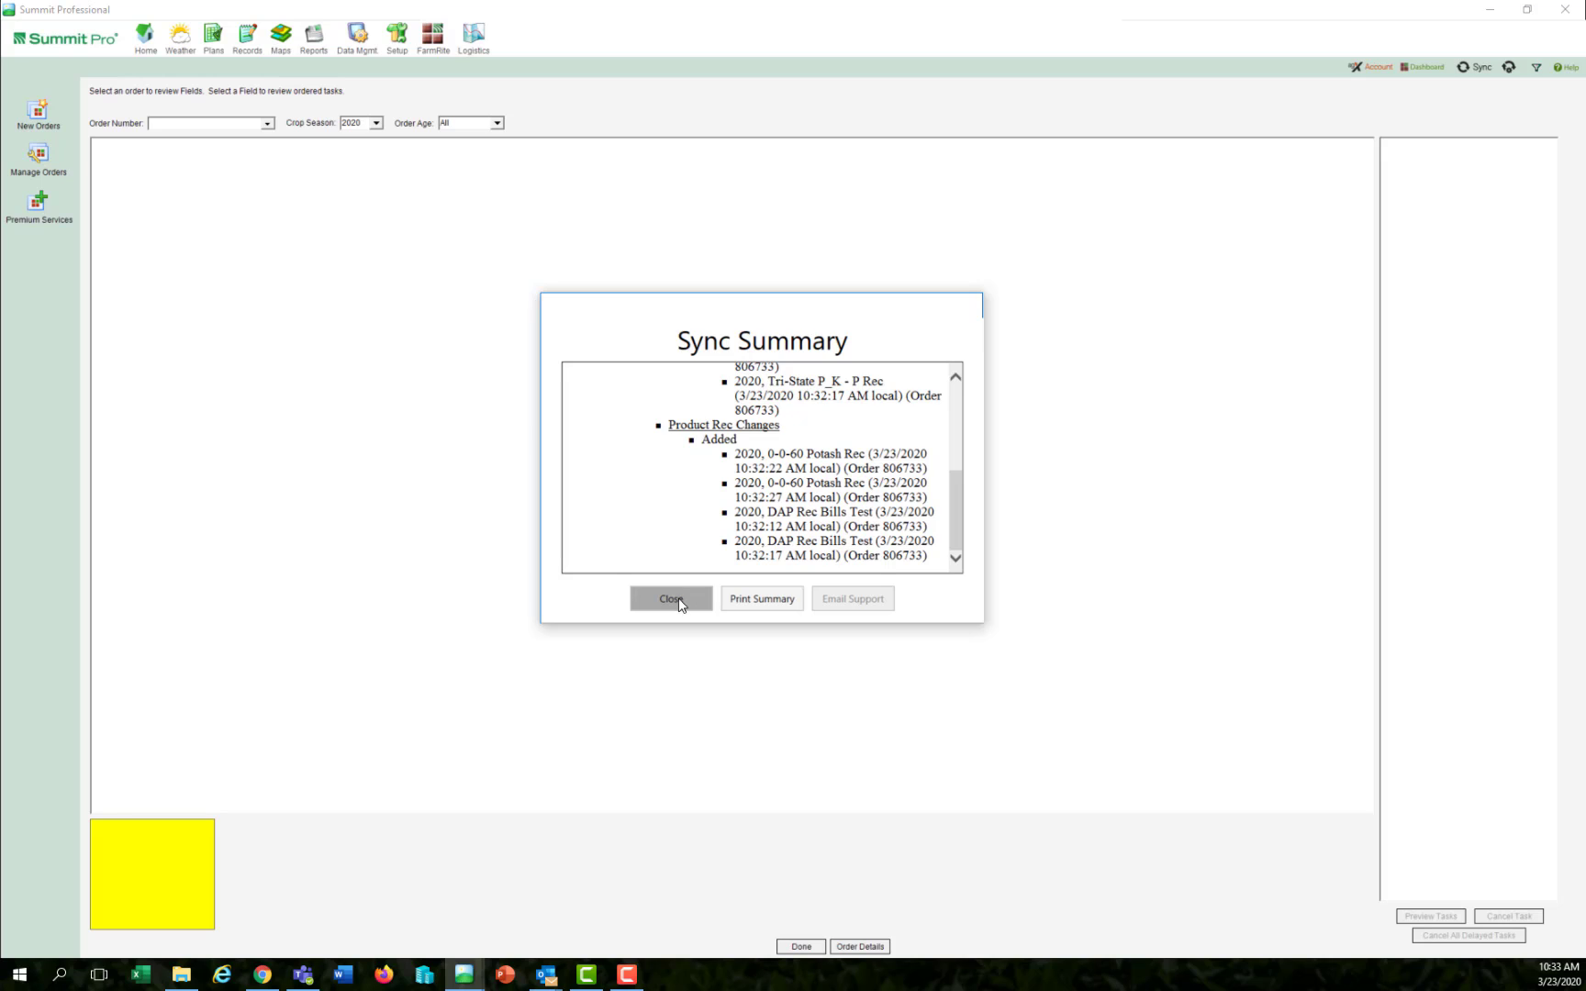
pyautogui.click(679, 604)
pyautogui.click(924, 549)
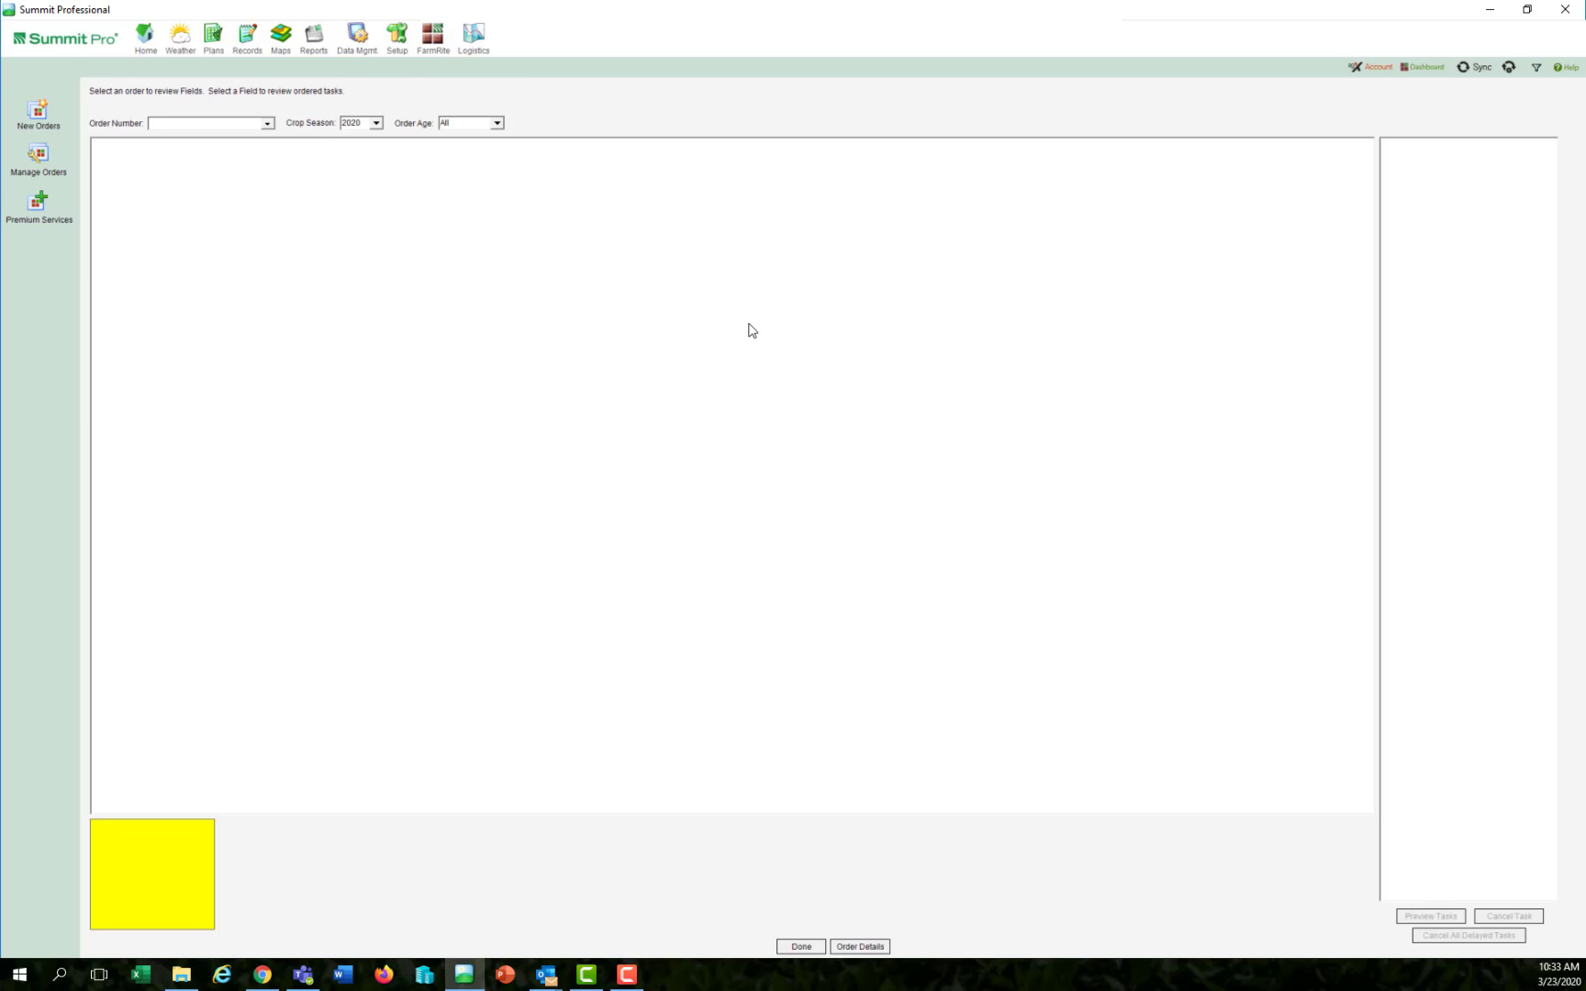
# Step: Go to the maps for field 01 and deselect all Saved Operations and Product Recommendations layers
pyautogui.click(282, 39)
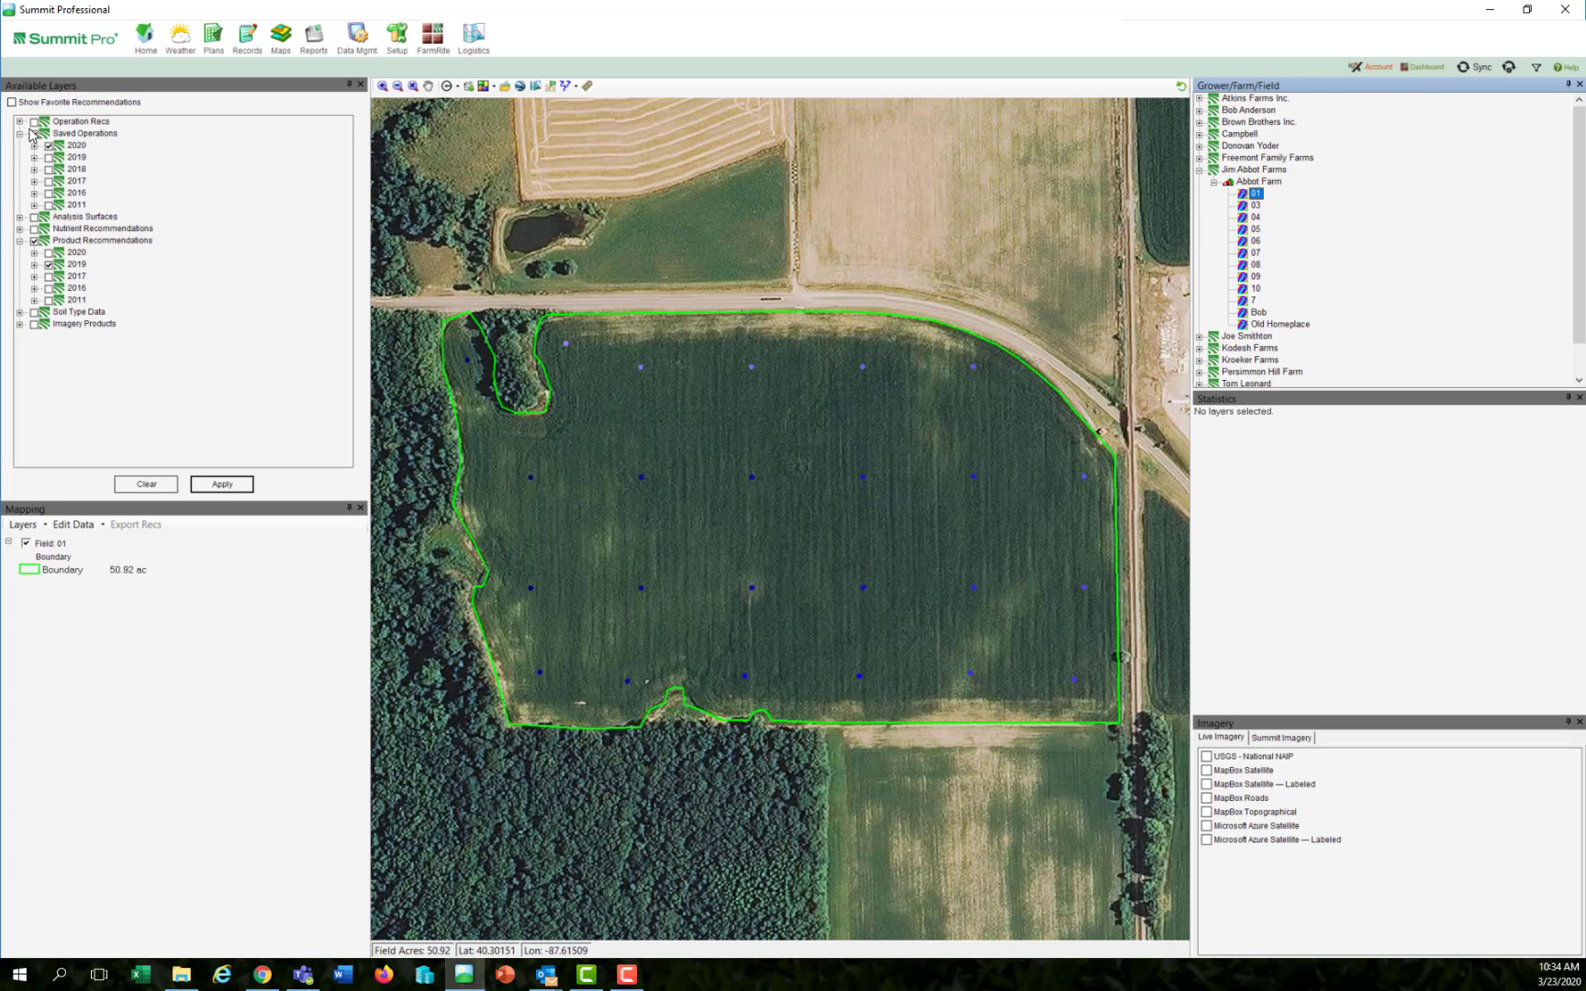
pyautogui.click(34, 135)
pyautogui.click(20, 135)
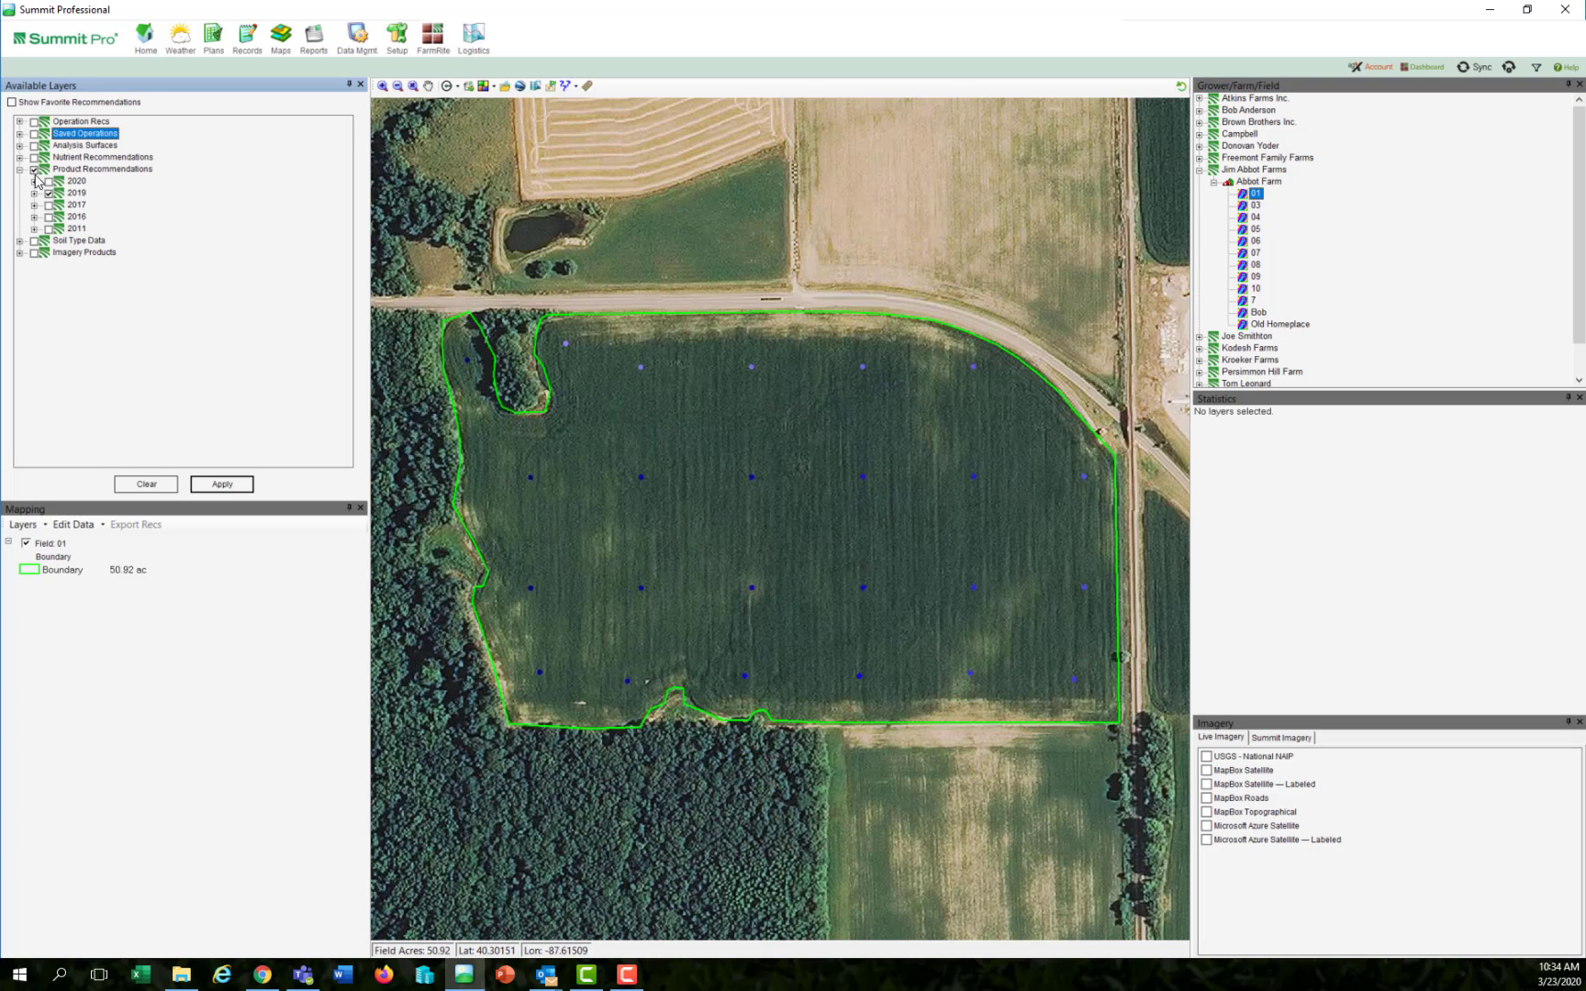
pyautogui.click(34, 170)
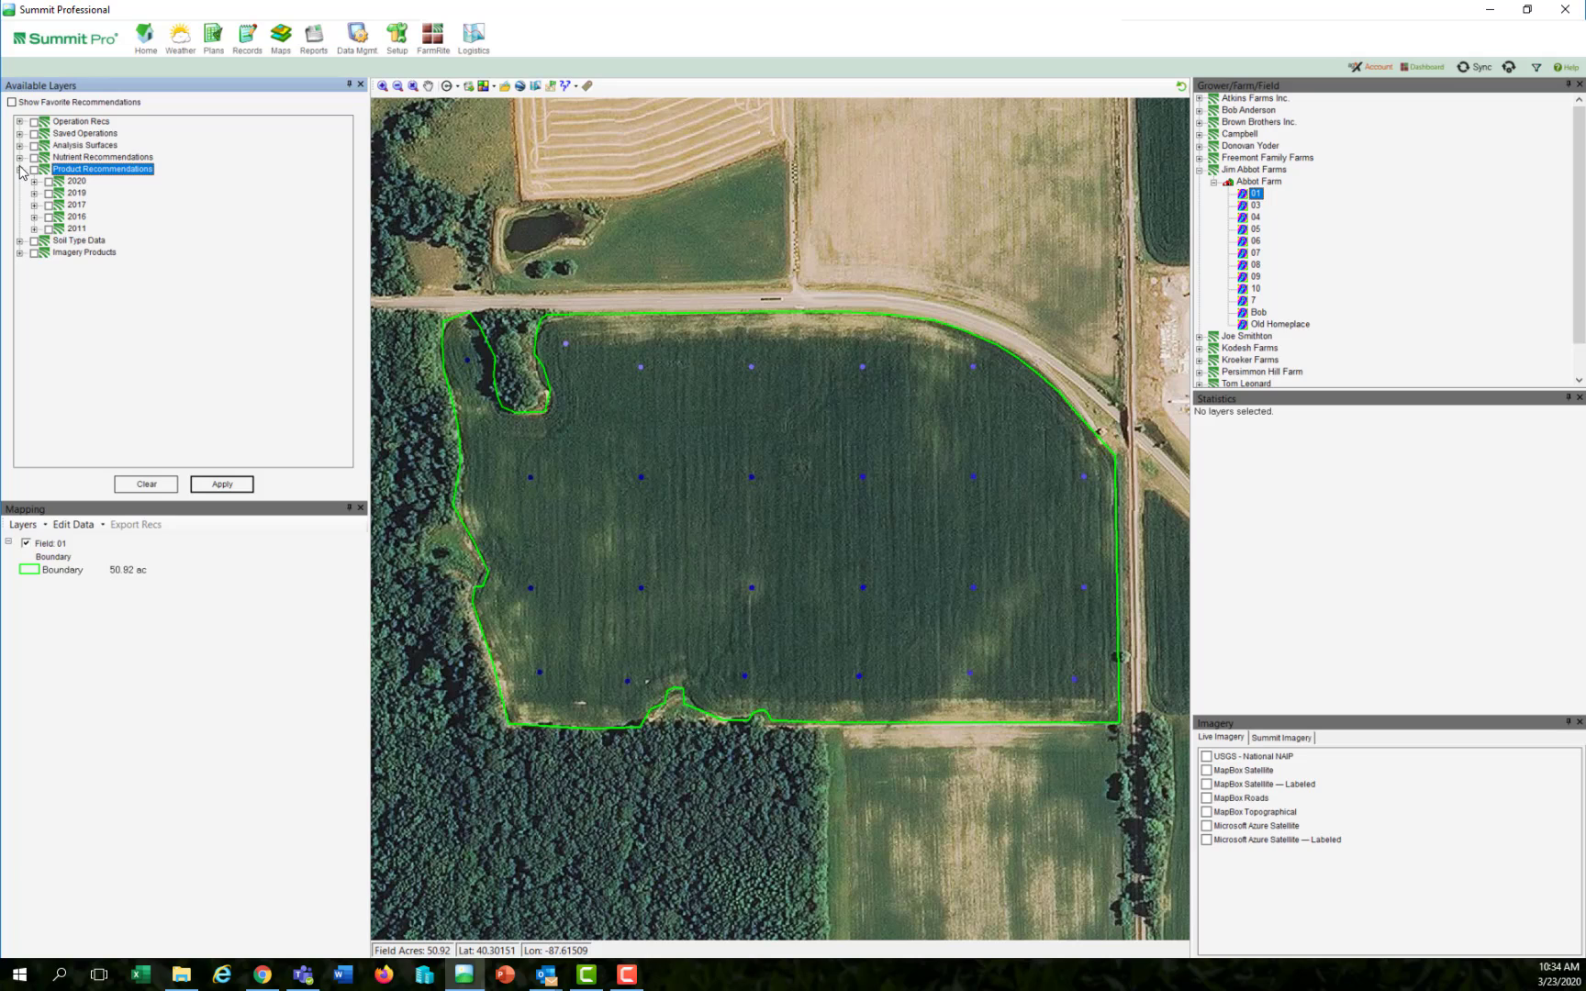
# Step: Load both 2020 0-0-60 Potash Rec product recommendation layers dated 3/23/2020 onto the field 01 map
pyautogui.click(34, 181)
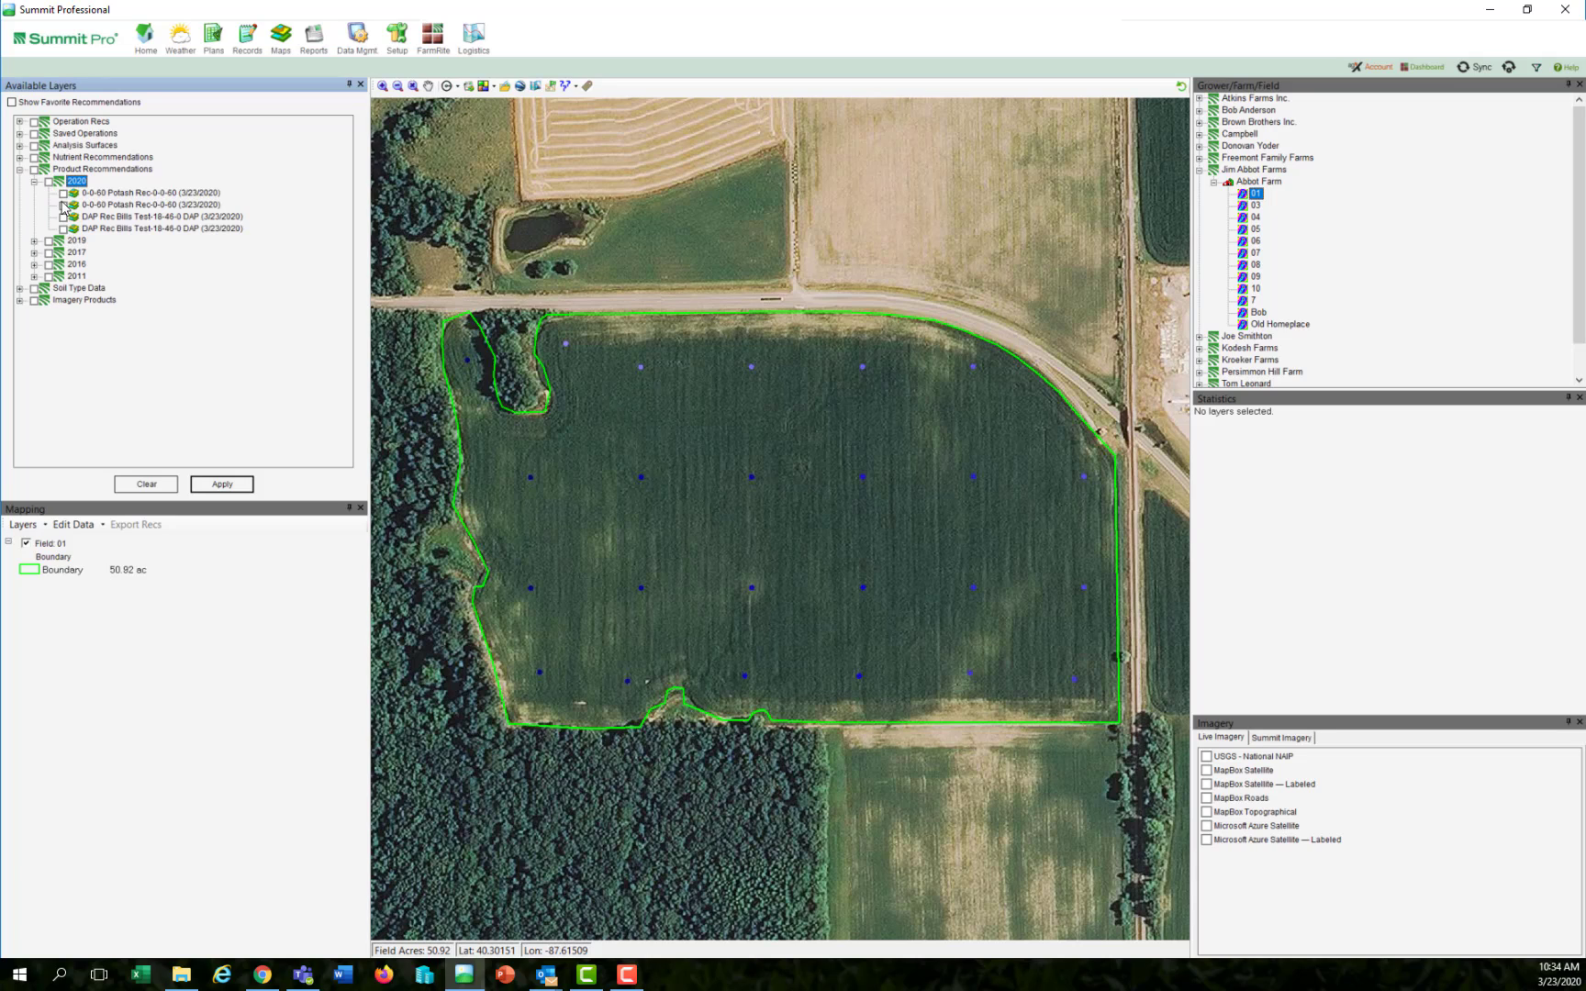
pyautogui.click(63, 193)
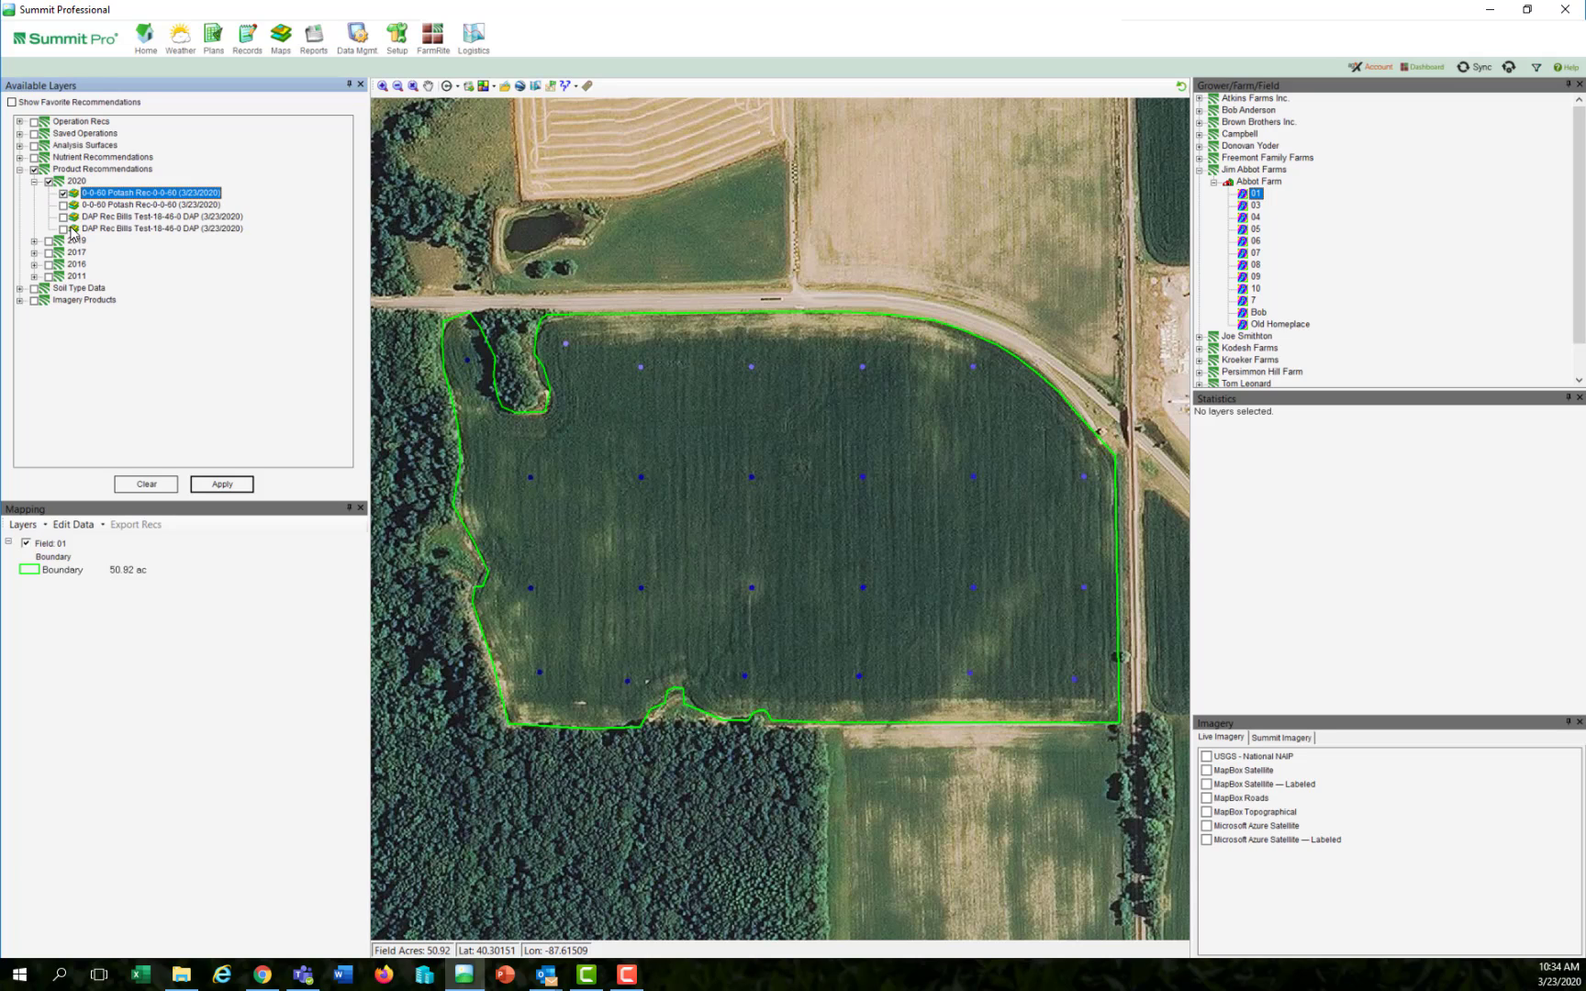
pyautogui.click(63, 206)
pyautogui.click(220, 484)
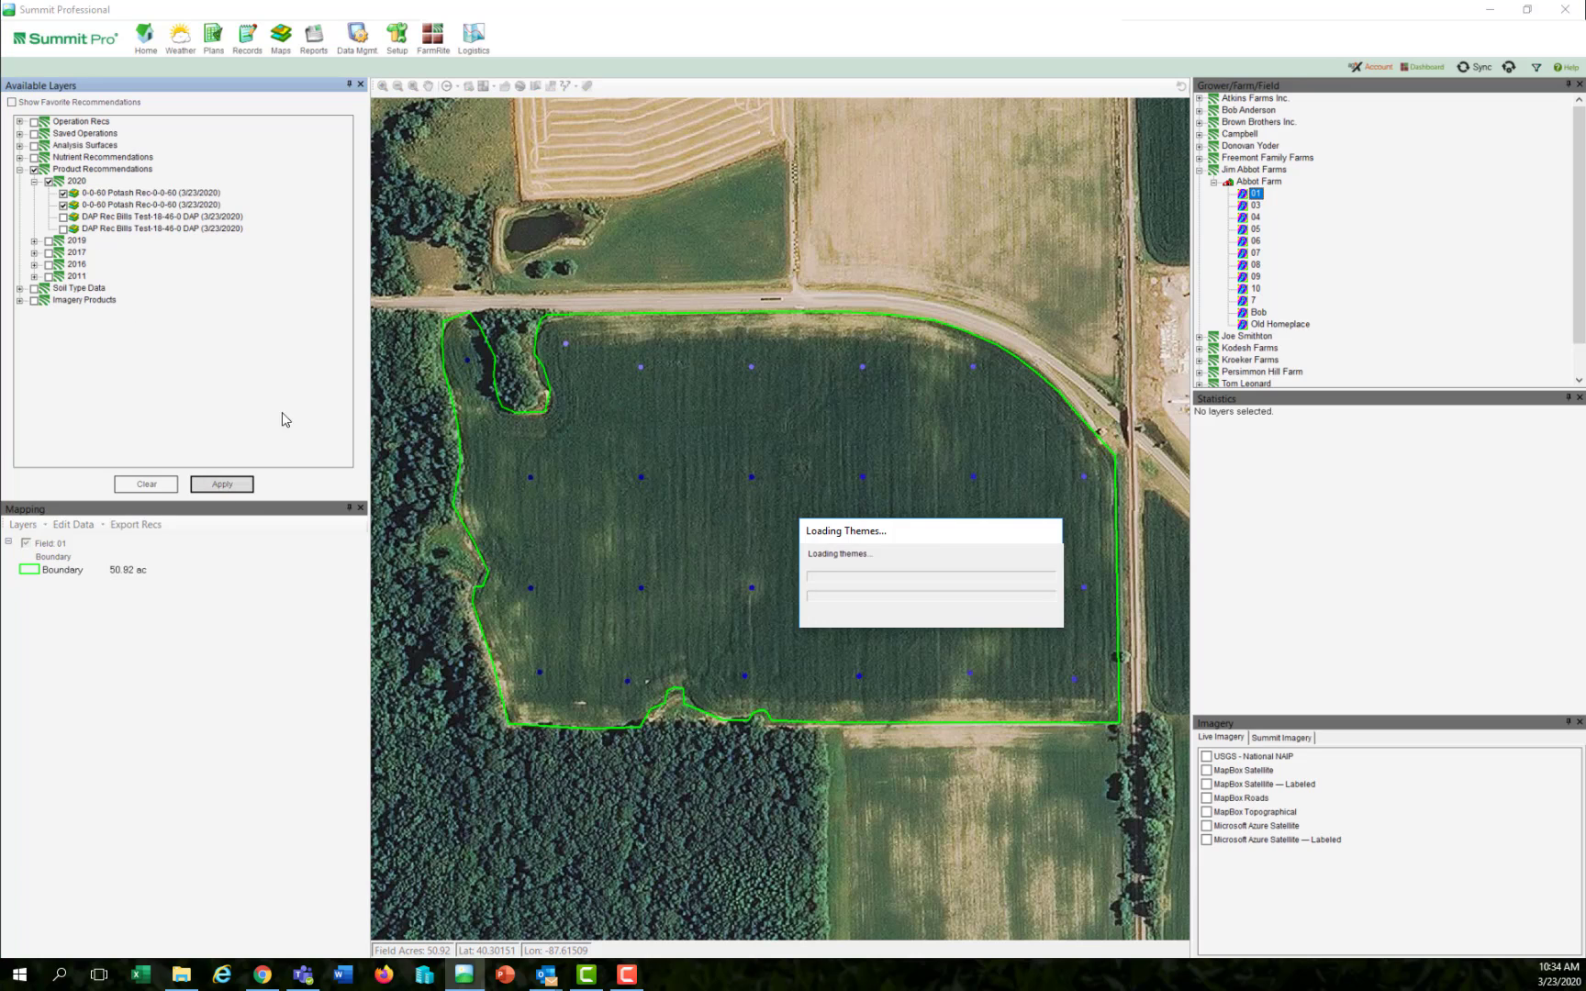
# Step: Compare the two 0-0-60 Potash Rec layers by hiding each in turn, leaving the western zone's layer shown, and examine its statistics
pyautogui.click(62, 193)
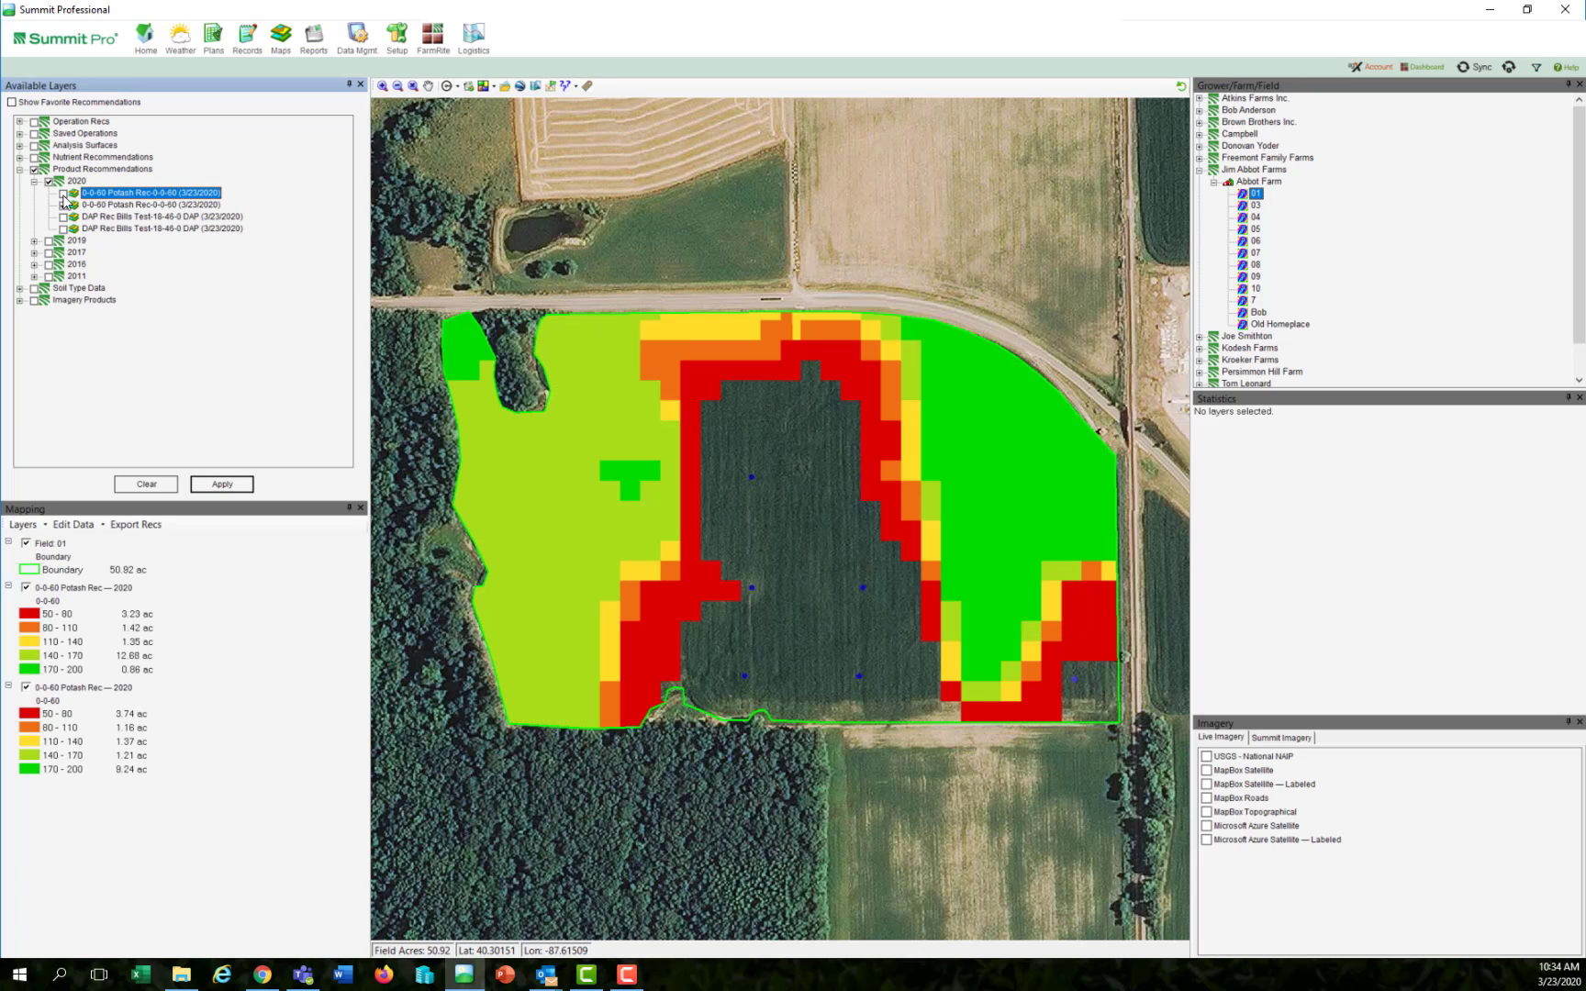
pyautogui.click(26, 588)
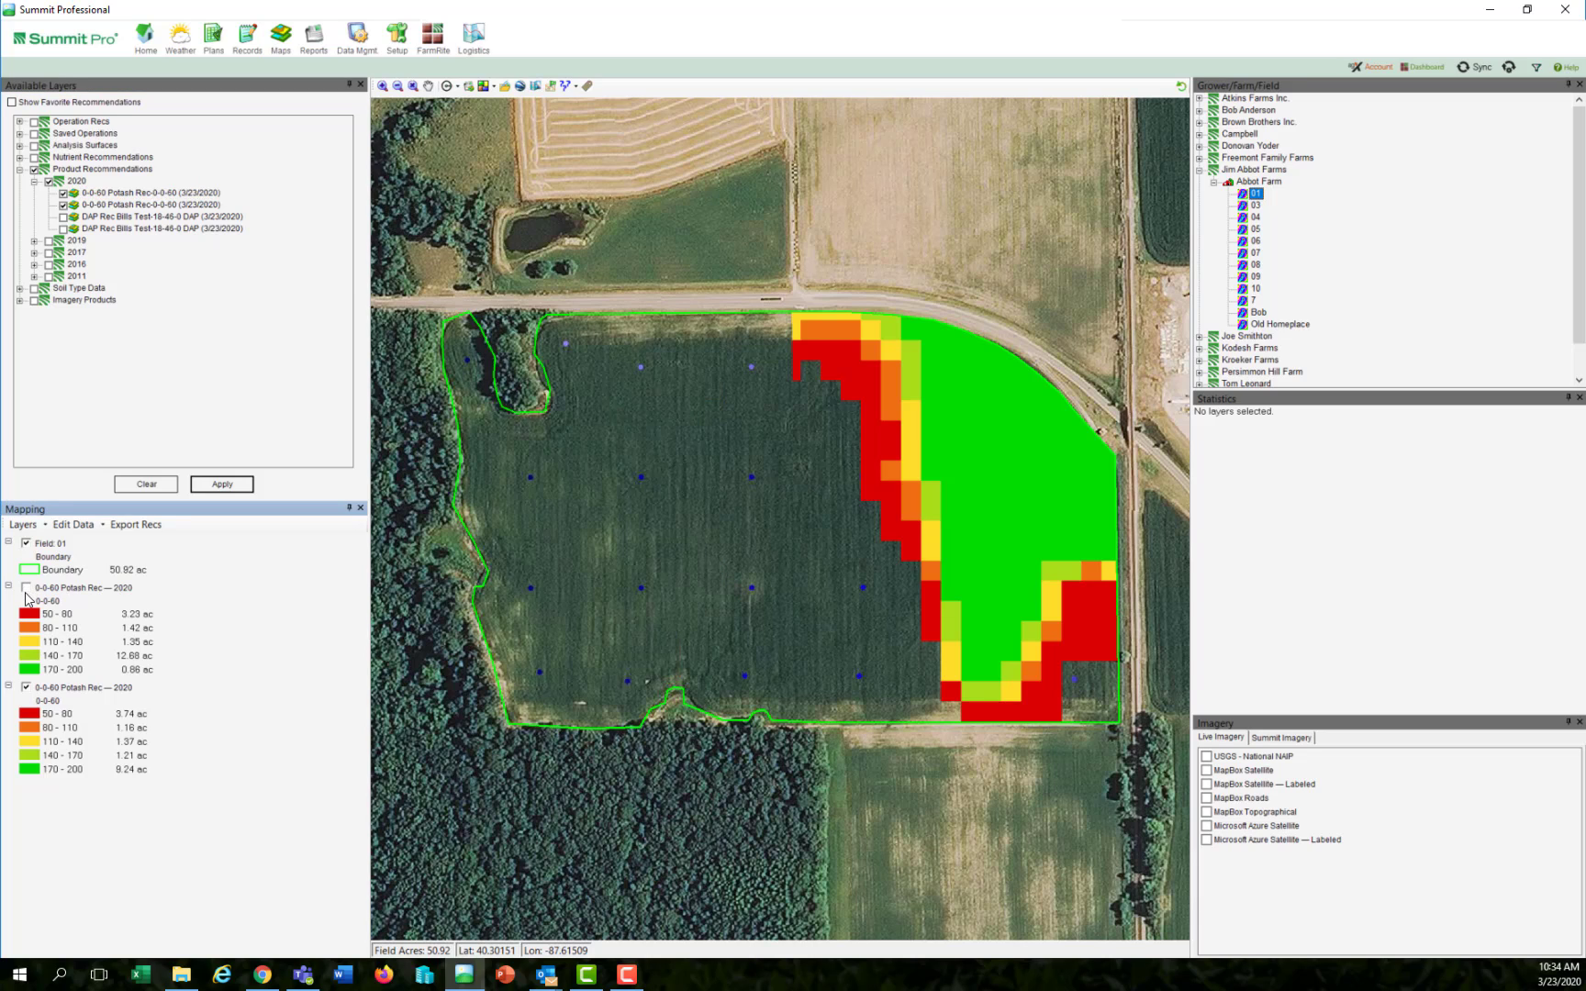
pyautogui.click(26, 588)
pyautogui.click(27, 687)
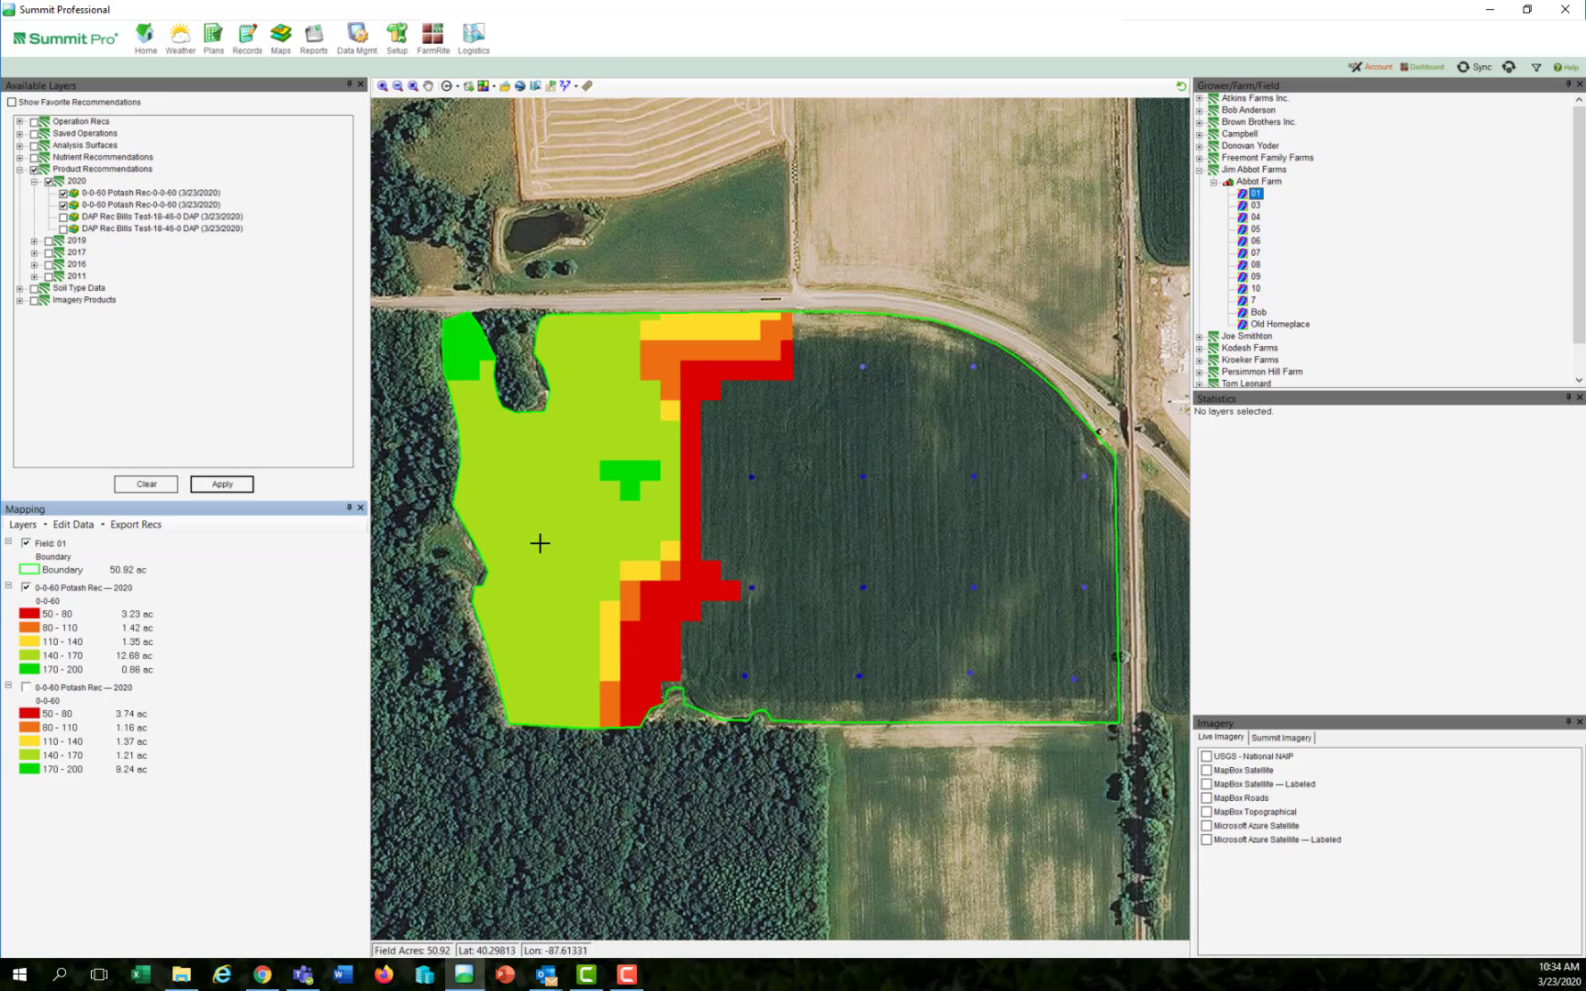
pyautogui.click(63, 648)
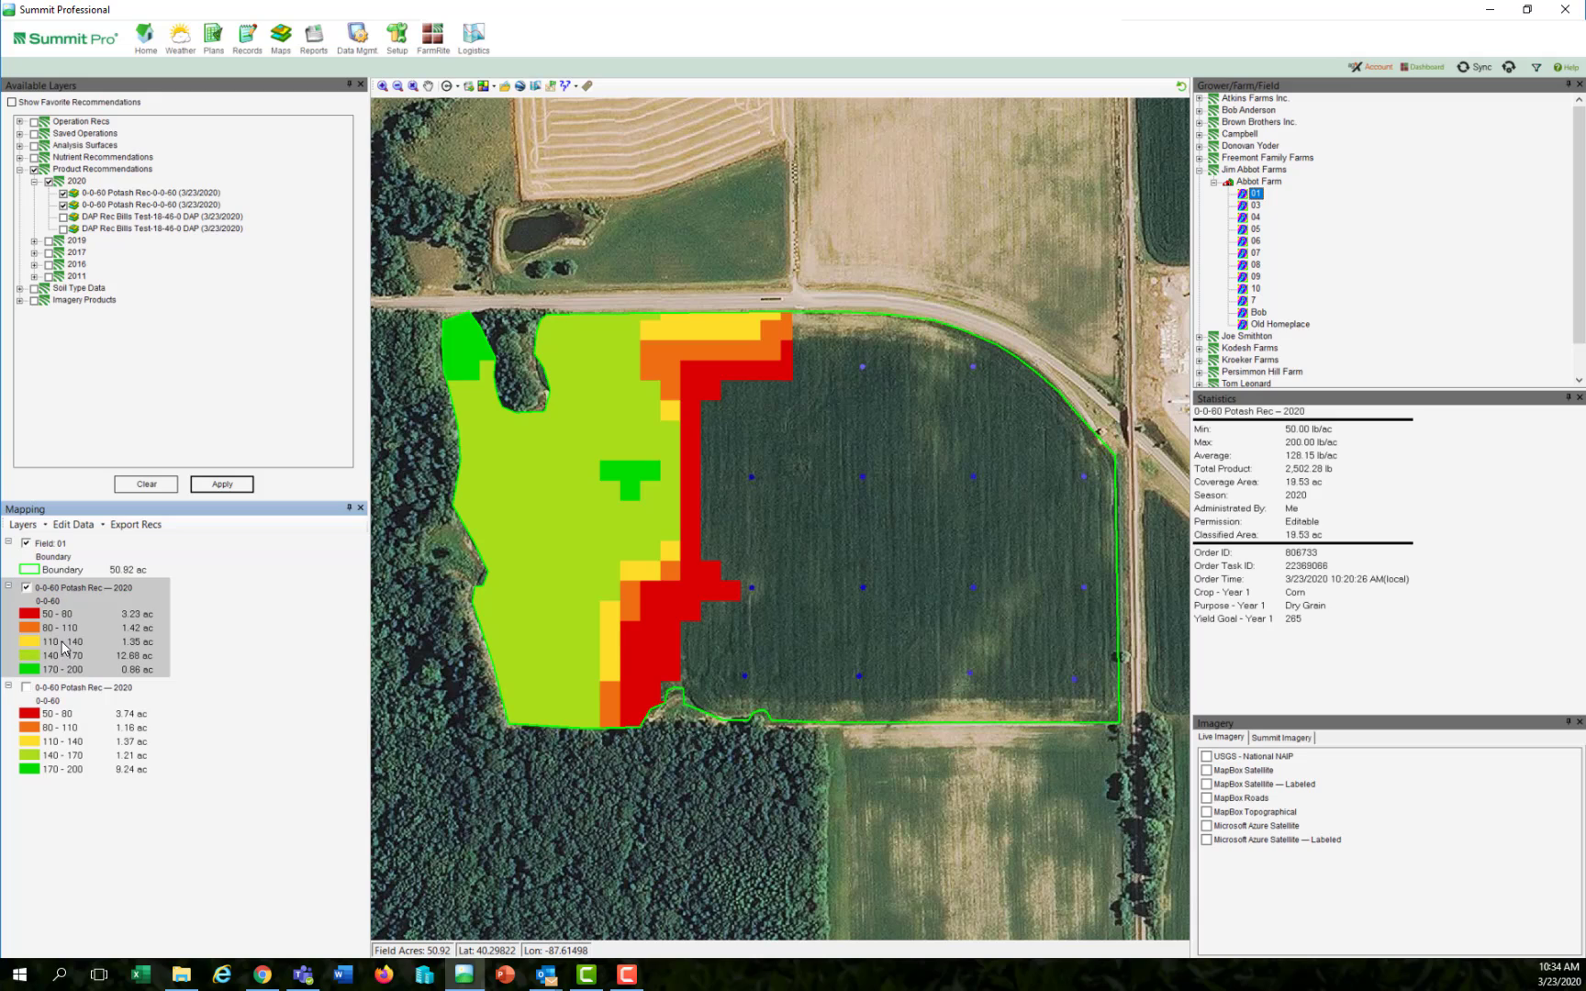